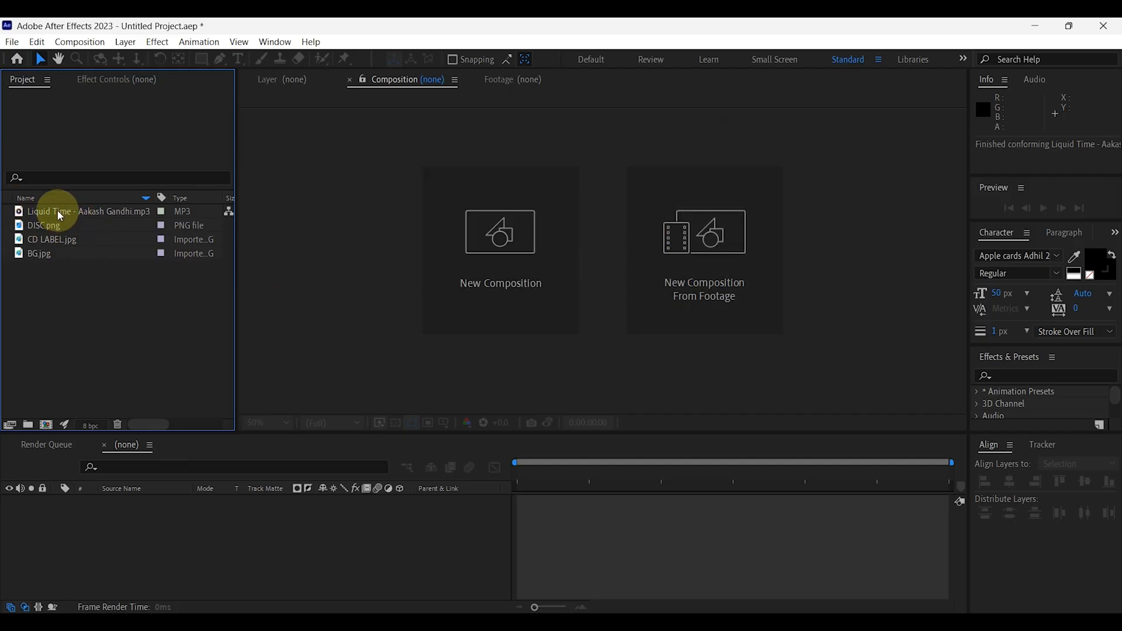
left_click(58, 210)
left_click(47, 226)
left_click(48, 240)
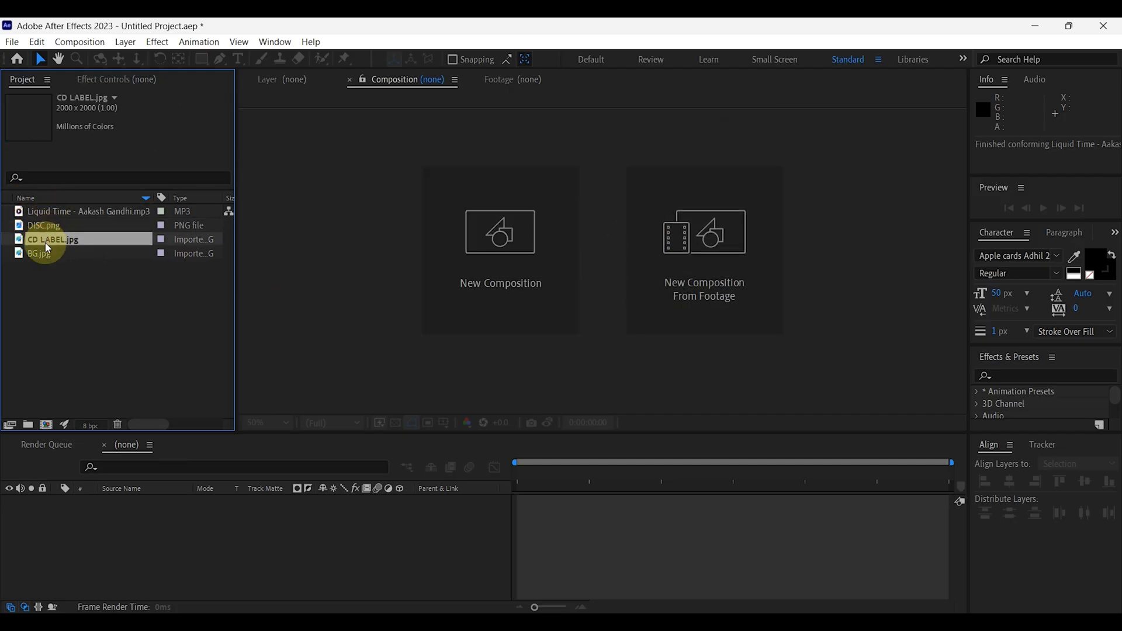
left_click(41, 257)
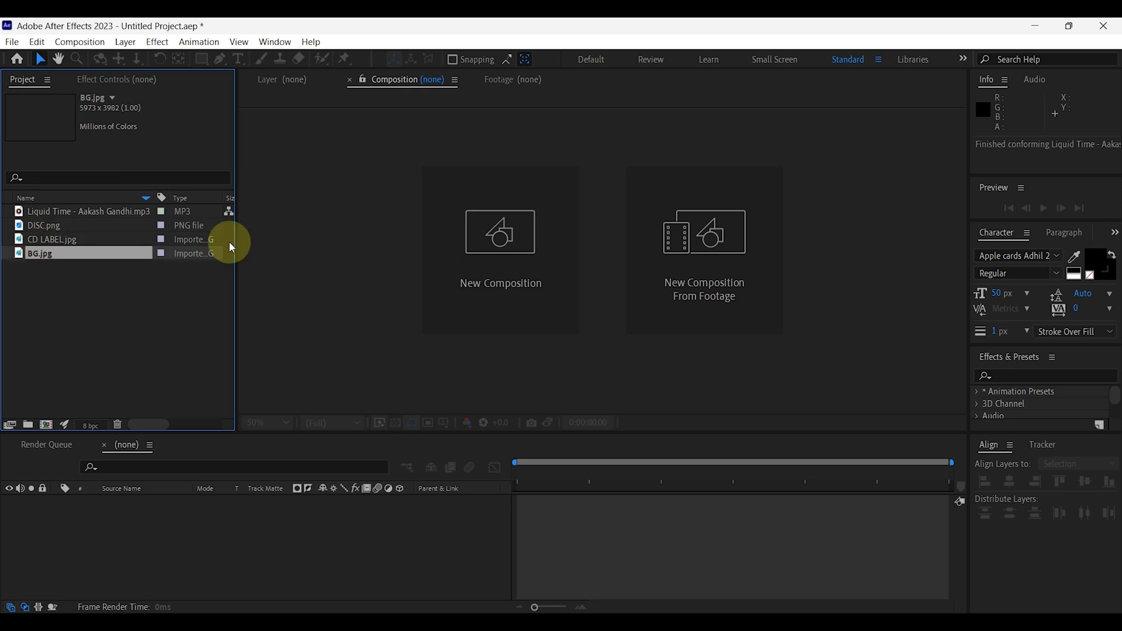
Create a composition named Main Comp using the UHD (4K) 3840x2160 29.97 fps preset, with a duration of 0;02;00;00.
left_click(534, 259)
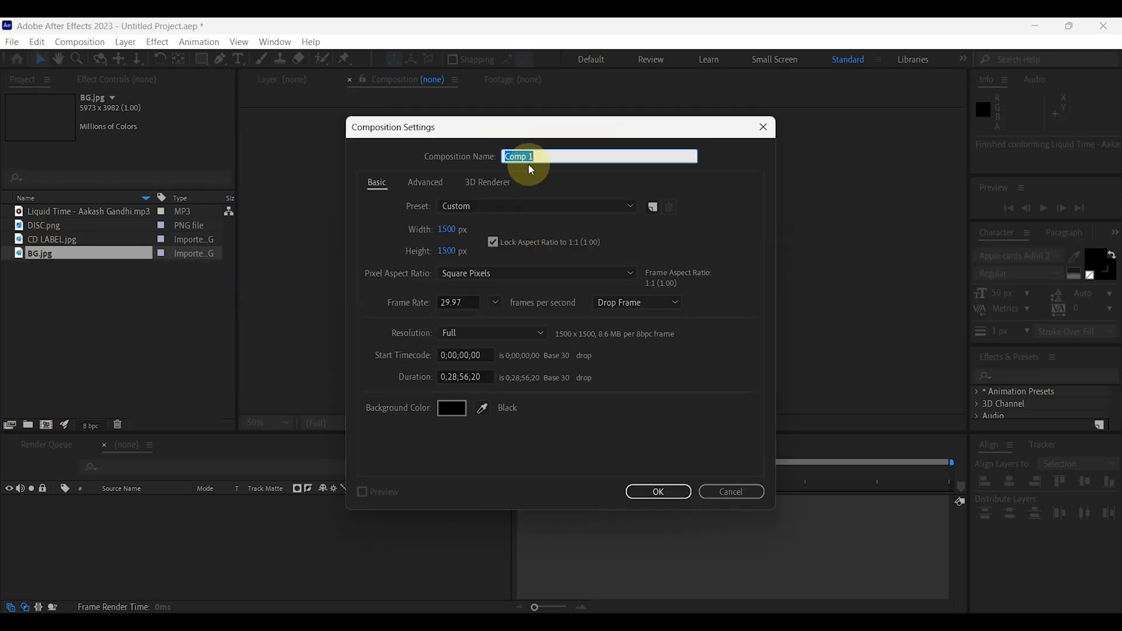
key("BackSpace")
type("Main Comp")
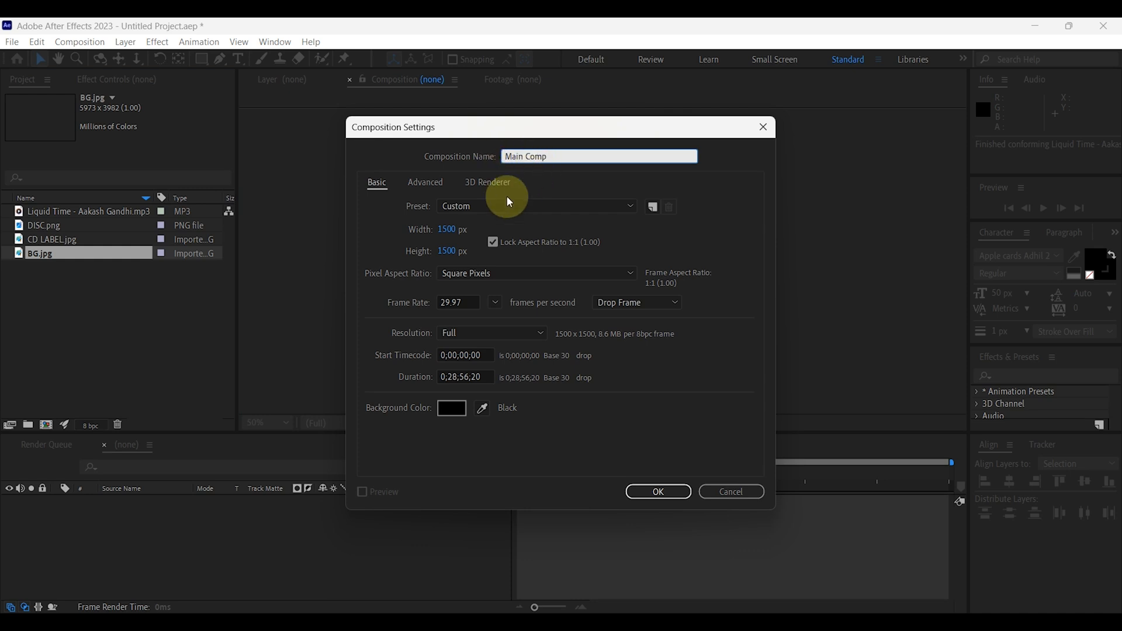
left_click(438, 232)
left_click(477, 207)
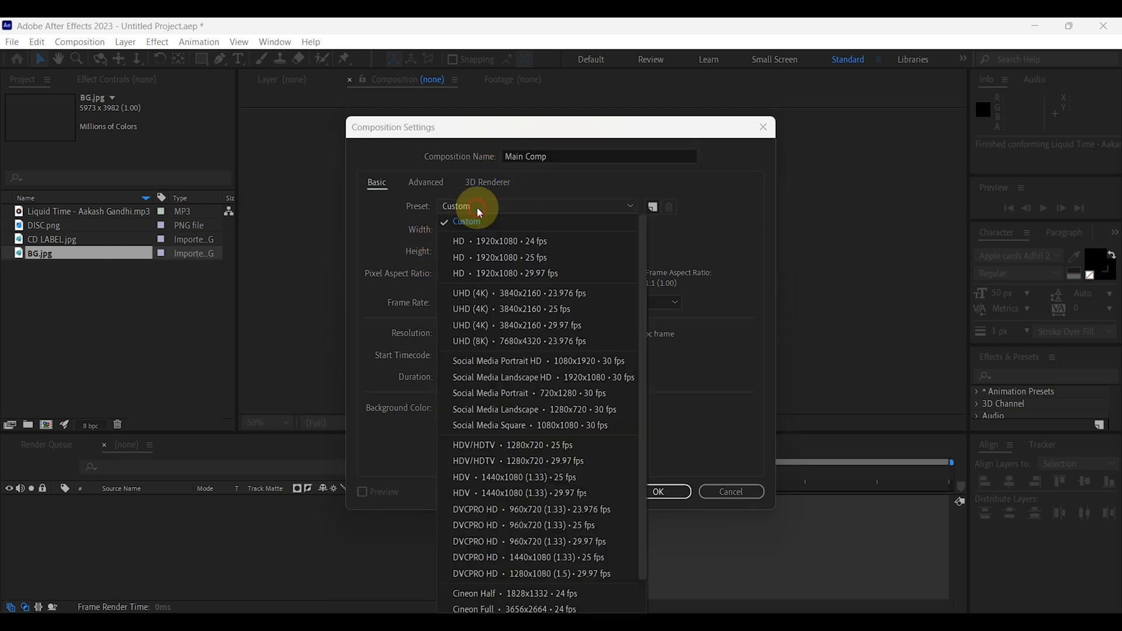
left_click(557, 323)
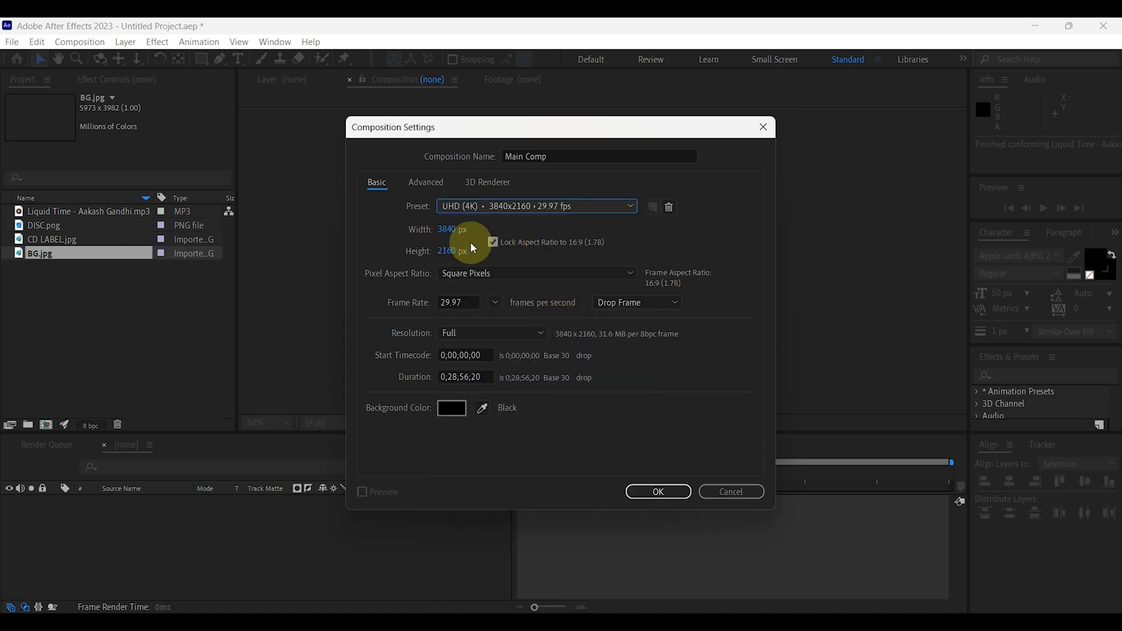
left_click(465, 378)
type("0;02")
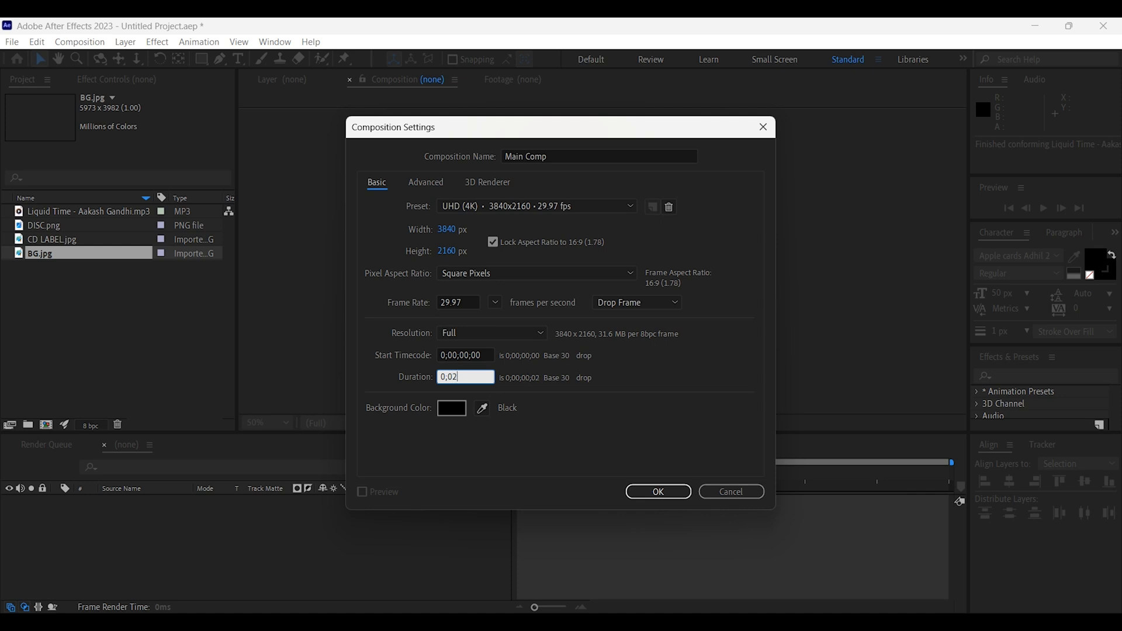
type(";00;00")
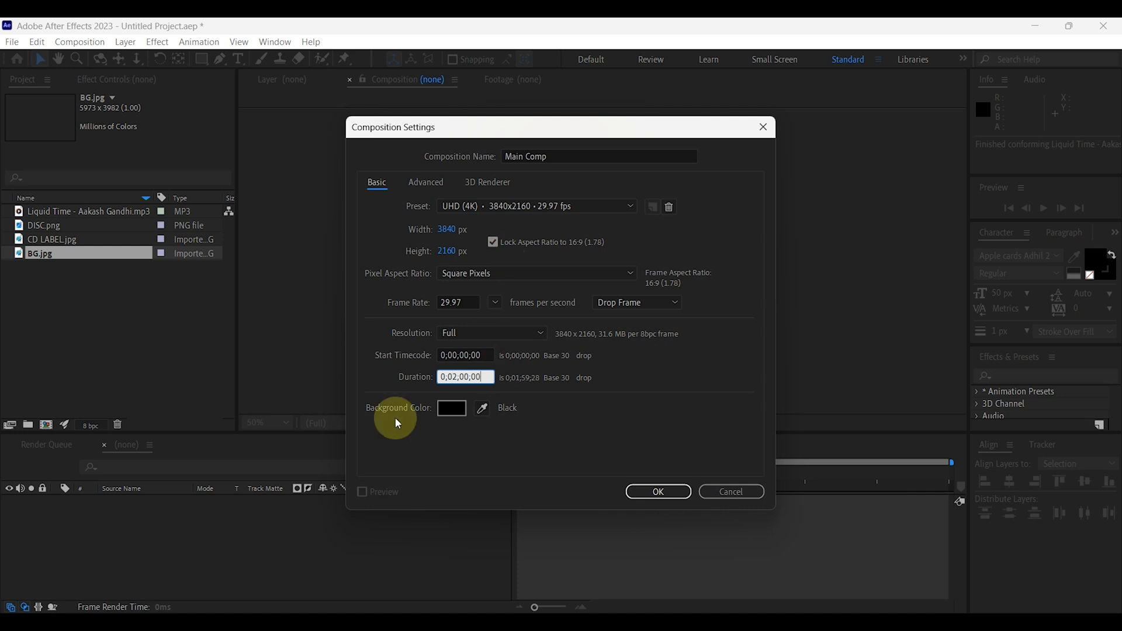
left_click(658, 492)
Add BG.jpg to Main Comp as a layer and scale it to 65% so it fits the frame.
left_click(287, 422)
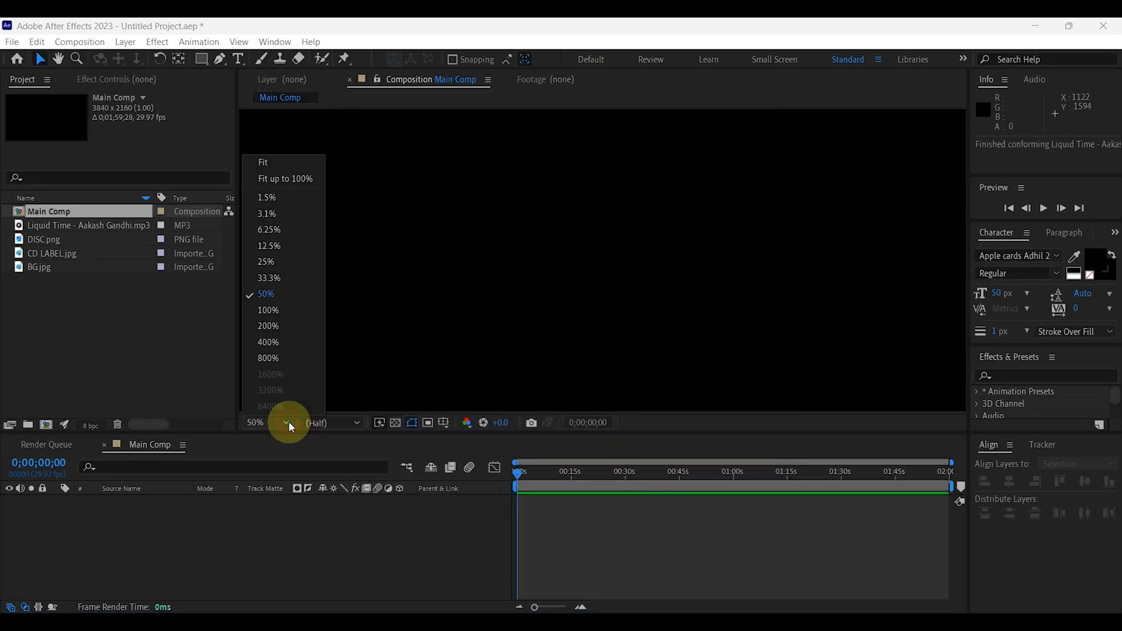
left_click(270, 180)
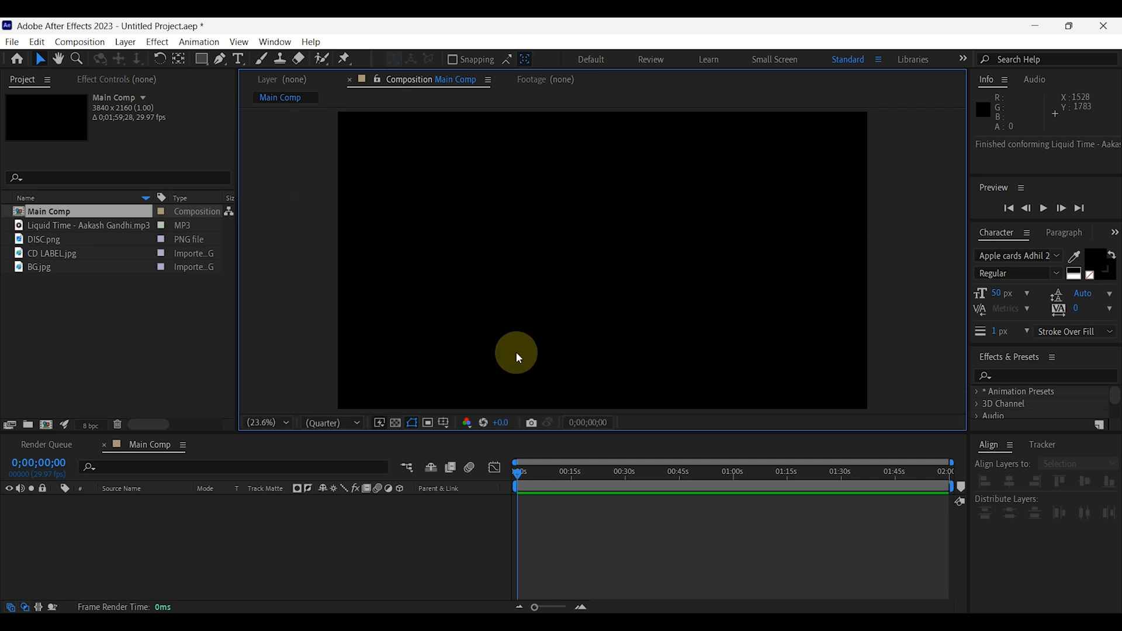
left_click_drag(51, 271, 107, 515)
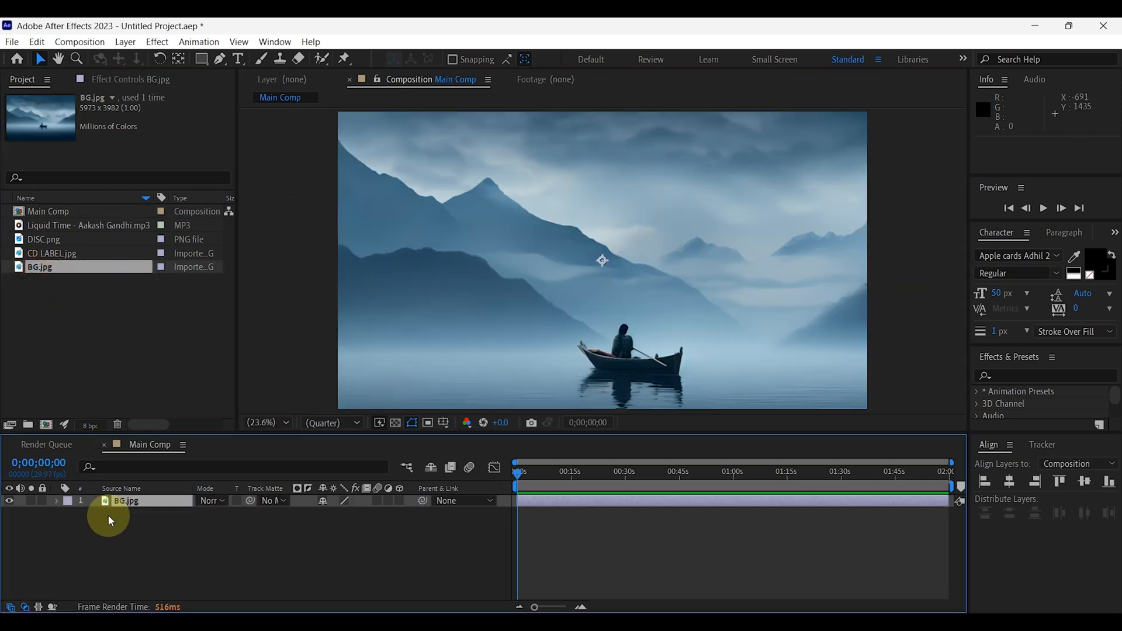
key("s")
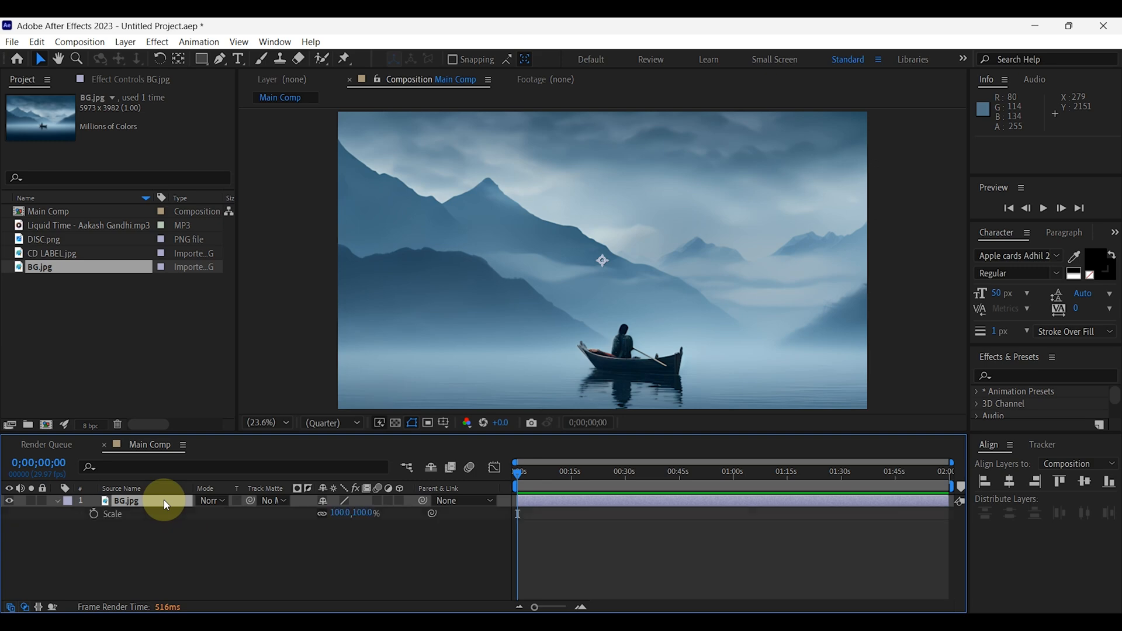
left_click_drag(340, 513, 313, 514)
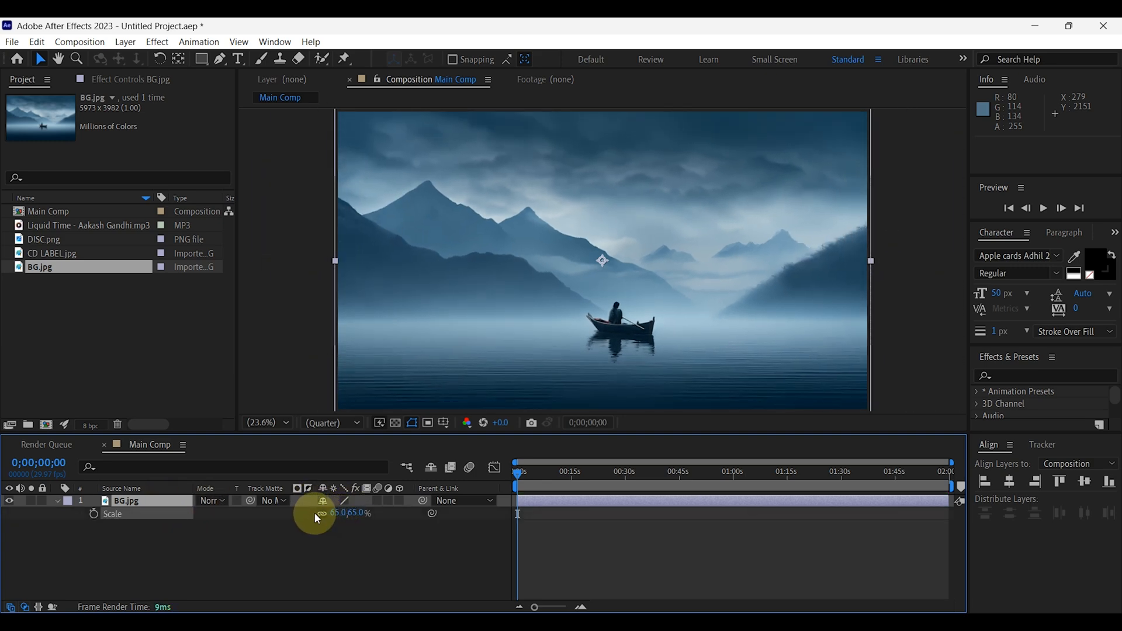
left_click(297, 546)
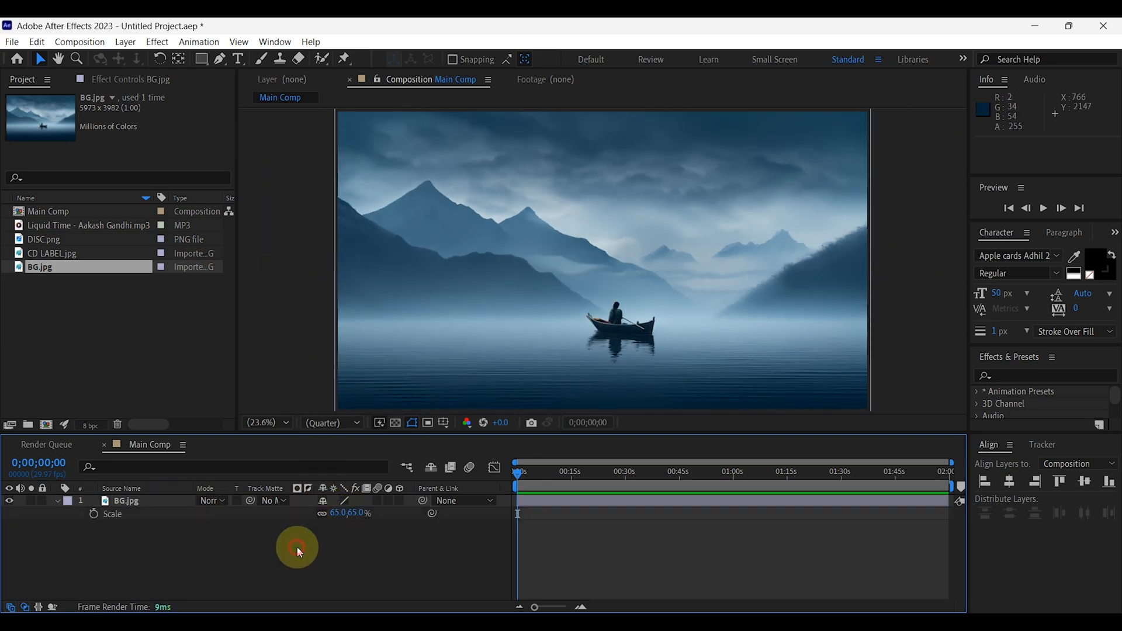
Pre-compose the BG.jpg layer into a new composition named BG.
left_click(121, 504)
left_click(61, 500)
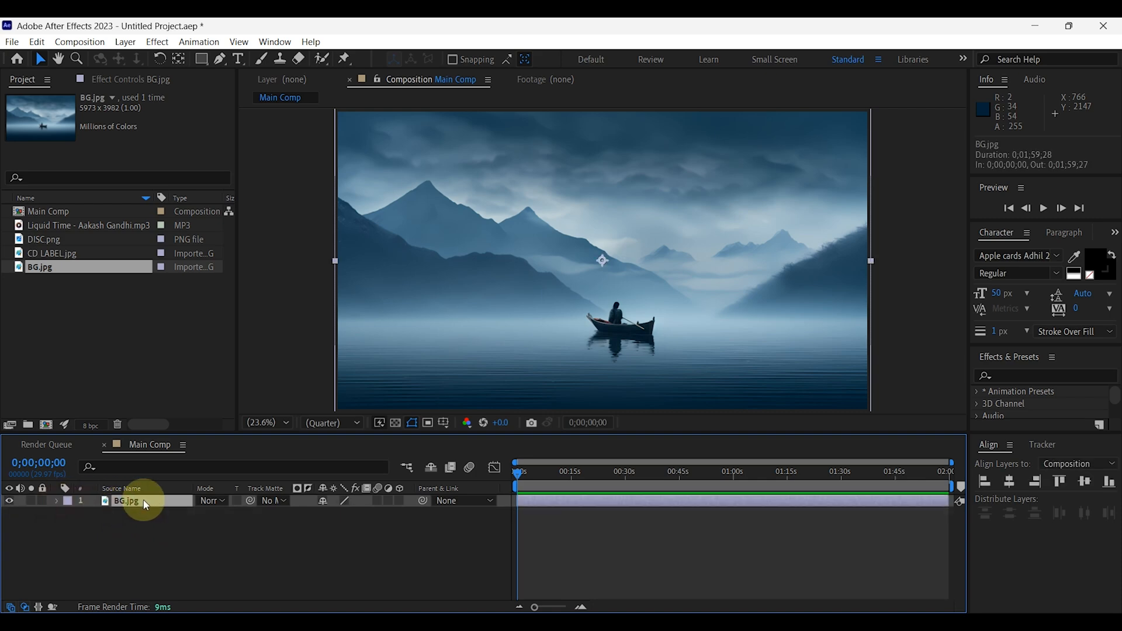
right_click(156, 500)
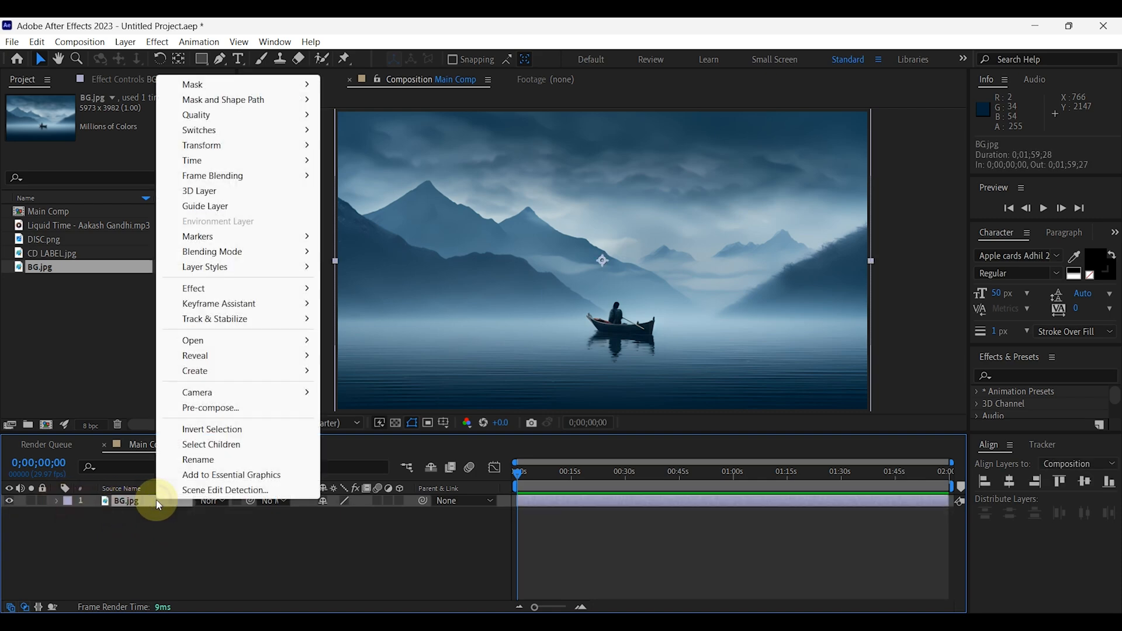
left_click(250, 412)
type("b")
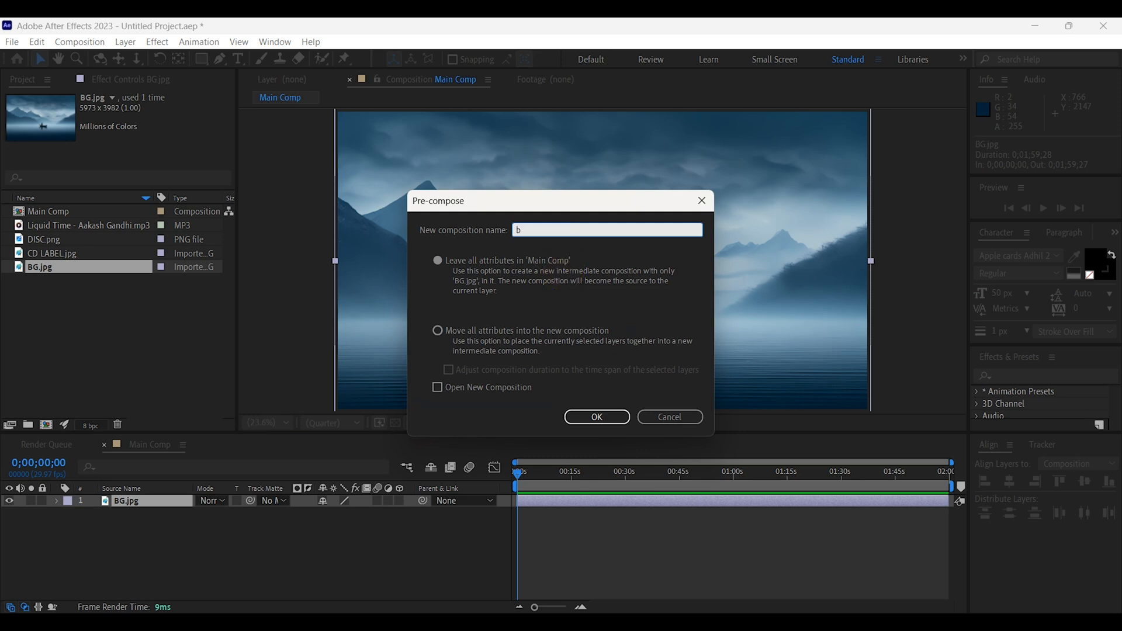
left_click(597, 417)
Apply the Fast Box Blur effect to the BG layer and set its blur radius to 20.
left_click(1029, 262)
left_click(1022, 279)
type("fast")
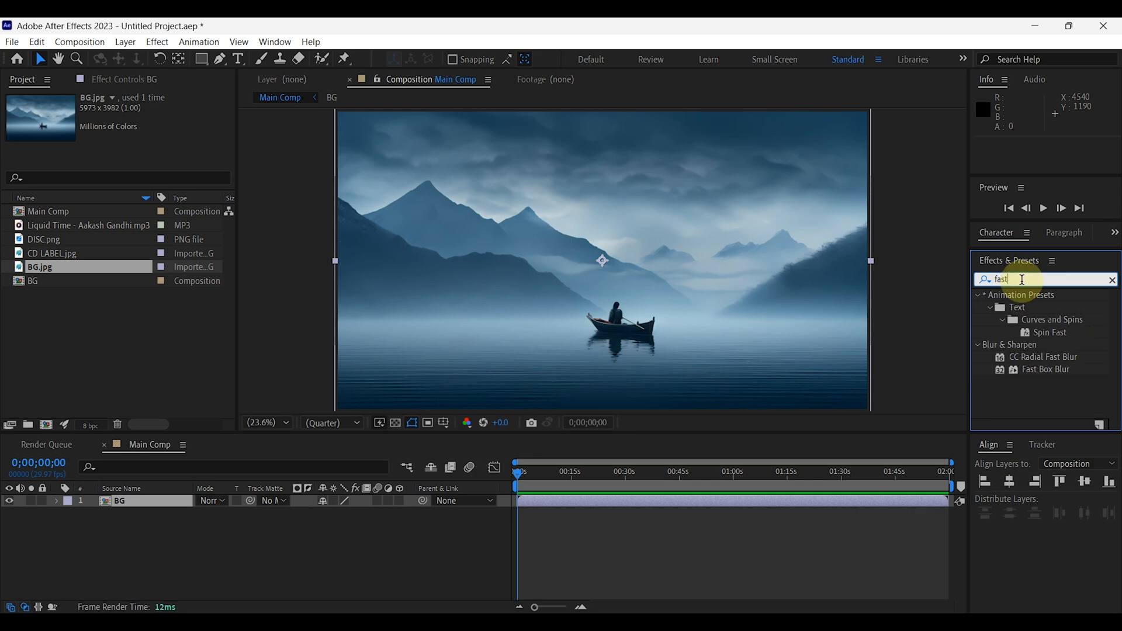
left_click_drag(1046, 369, 131, 498)
left_click(137, 123)
type("20")
left_click(138, 184)
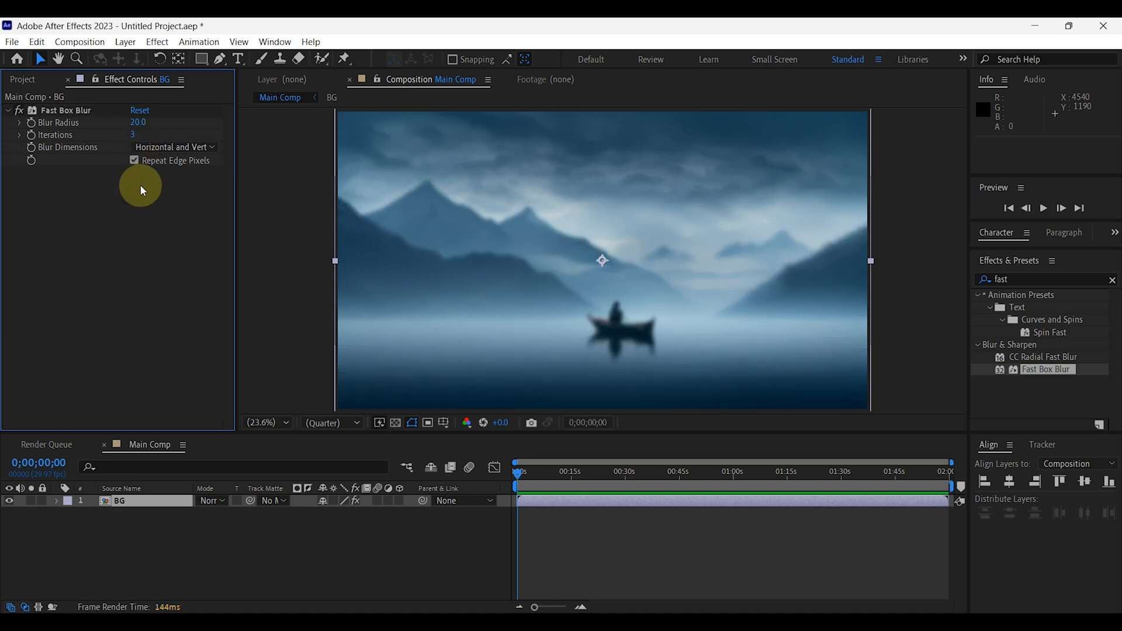
Apply the Sharpen effect to the BG layer with a sharpen amount of 20.
left_click(1004, 280)
type("Sharpen")
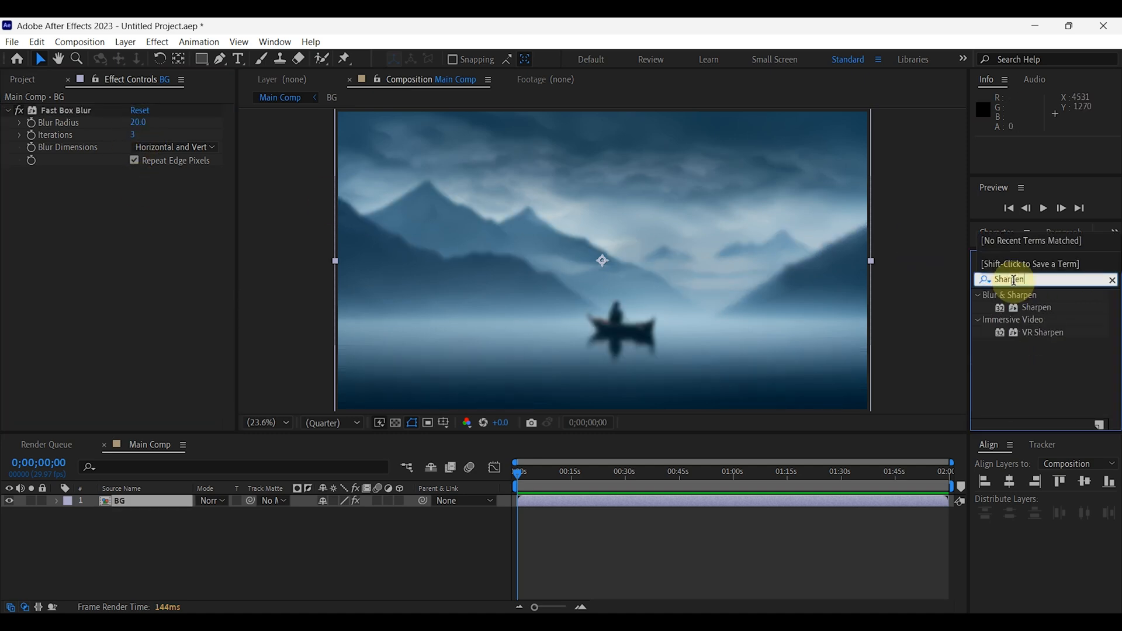
left_click_drag(1035, 307, 171, 500)
left_click(131, 186)
type("20")
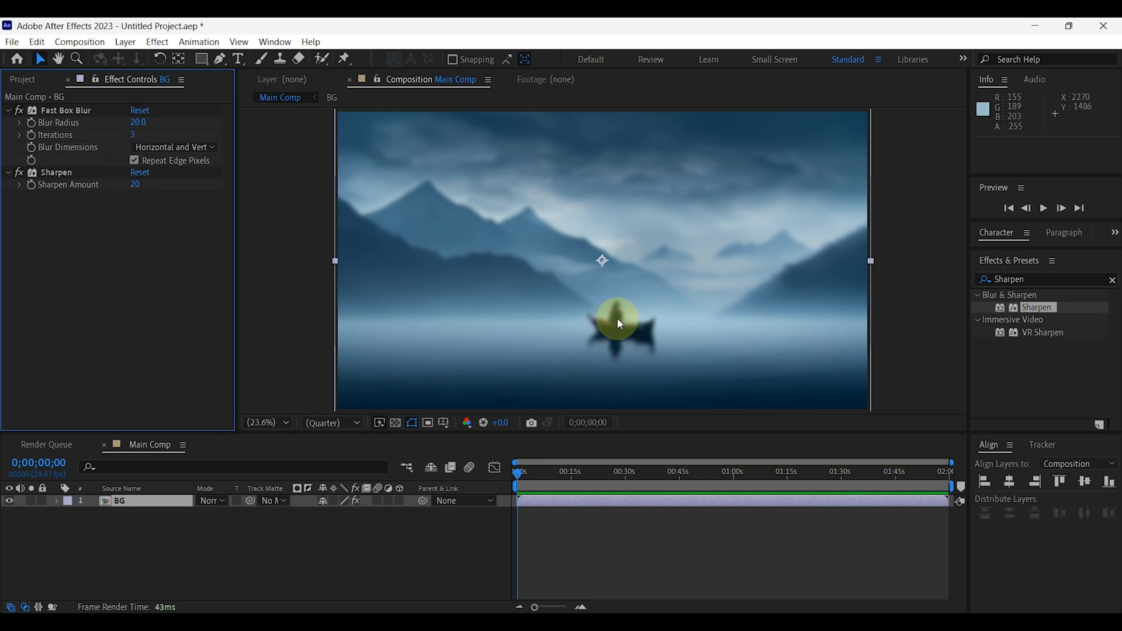
Create a black 3840 x 2160 px solid named Shadow above the BG layer.
right_click(181, 557)
mouse_move(243, 386)
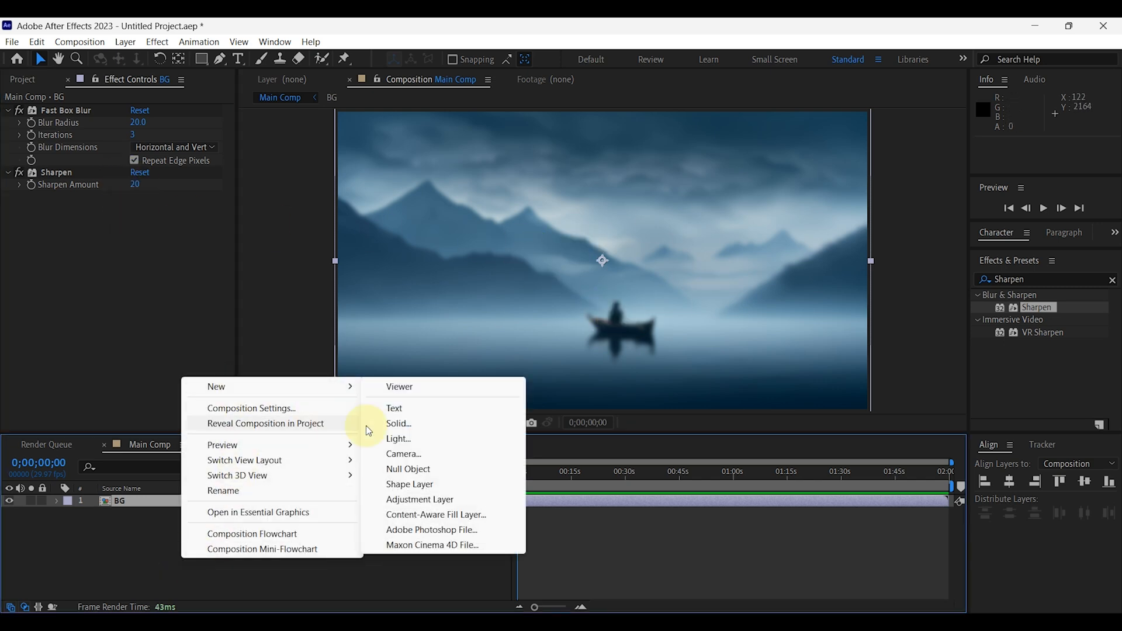
left_click(407, 425)
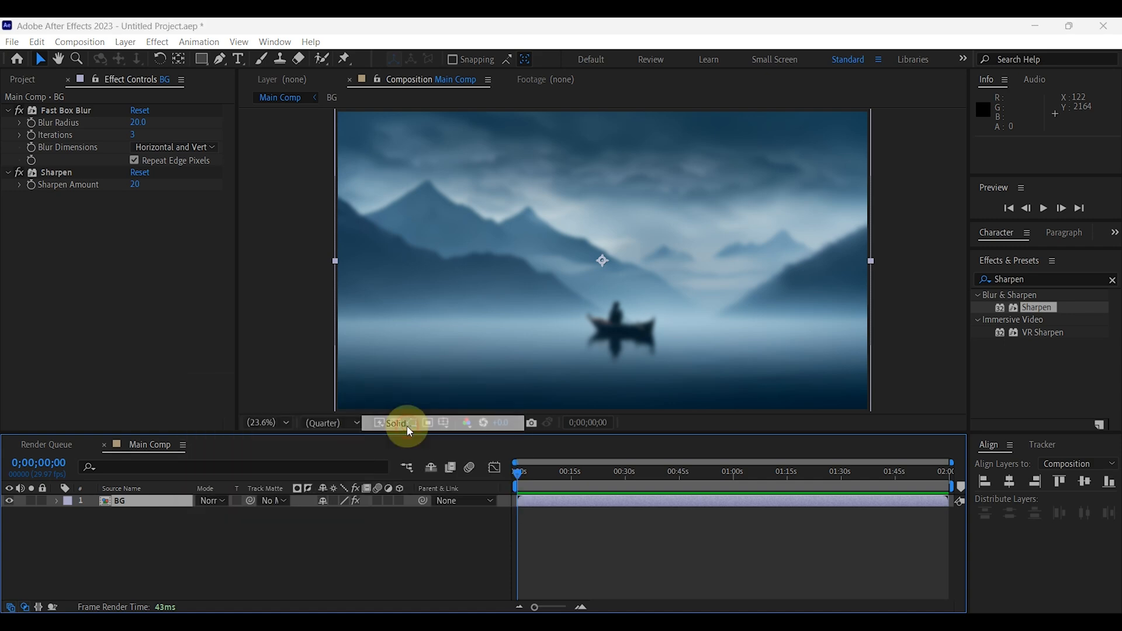
type("Shadow")
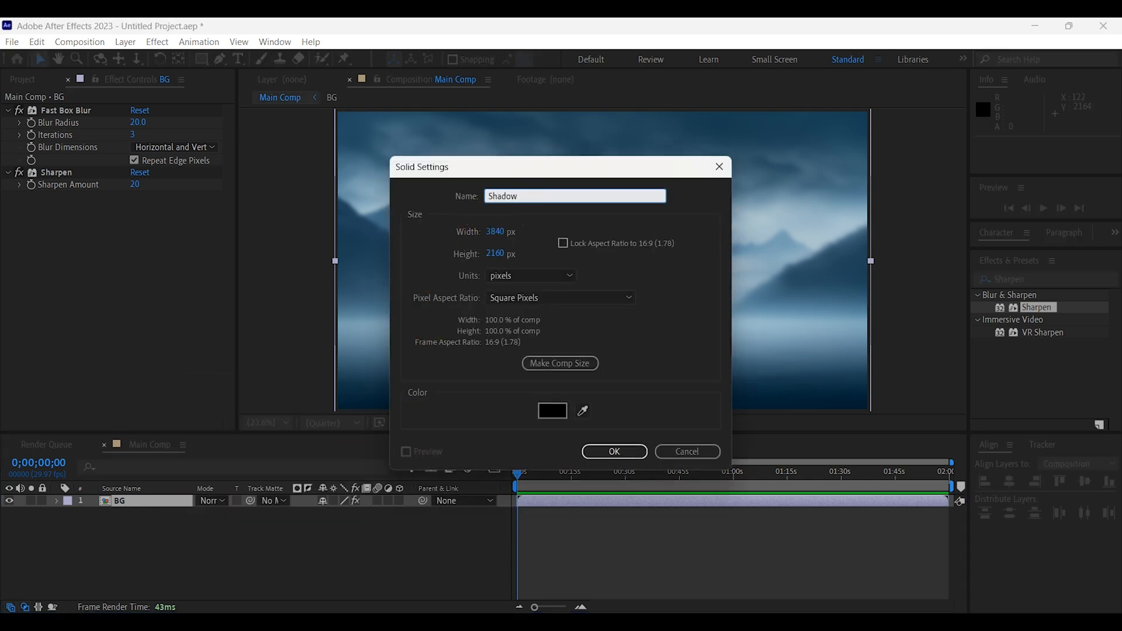
left_click(602, 448)
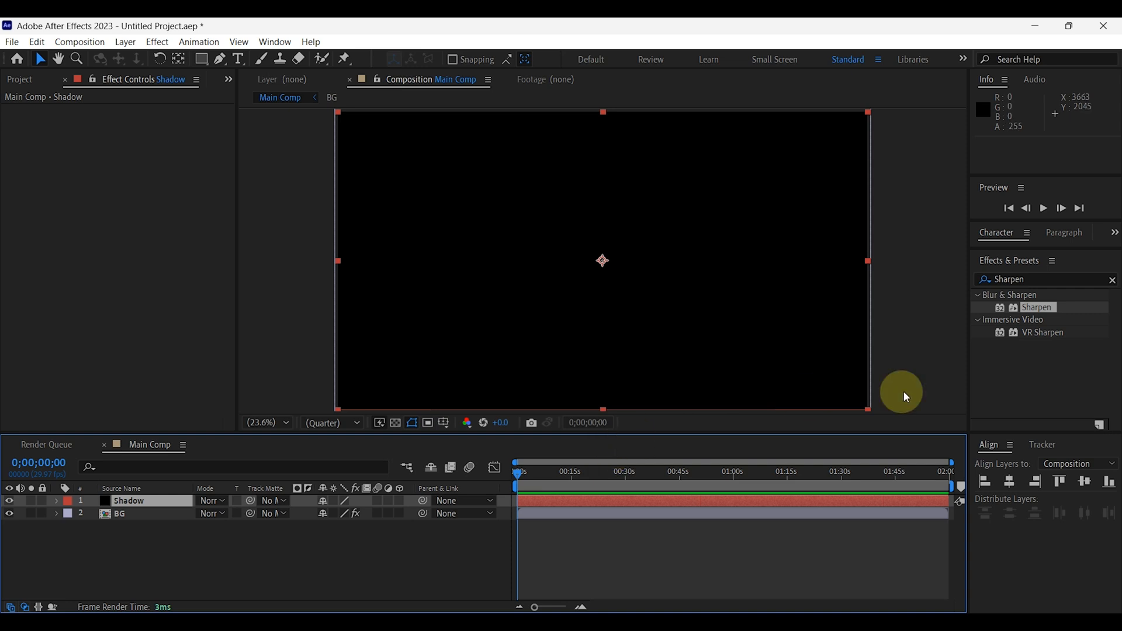
Apply the Fill effect to the Shadow solid and set its color to the very dark blue 00030F.
left_click(1012, 280)
type("fill")
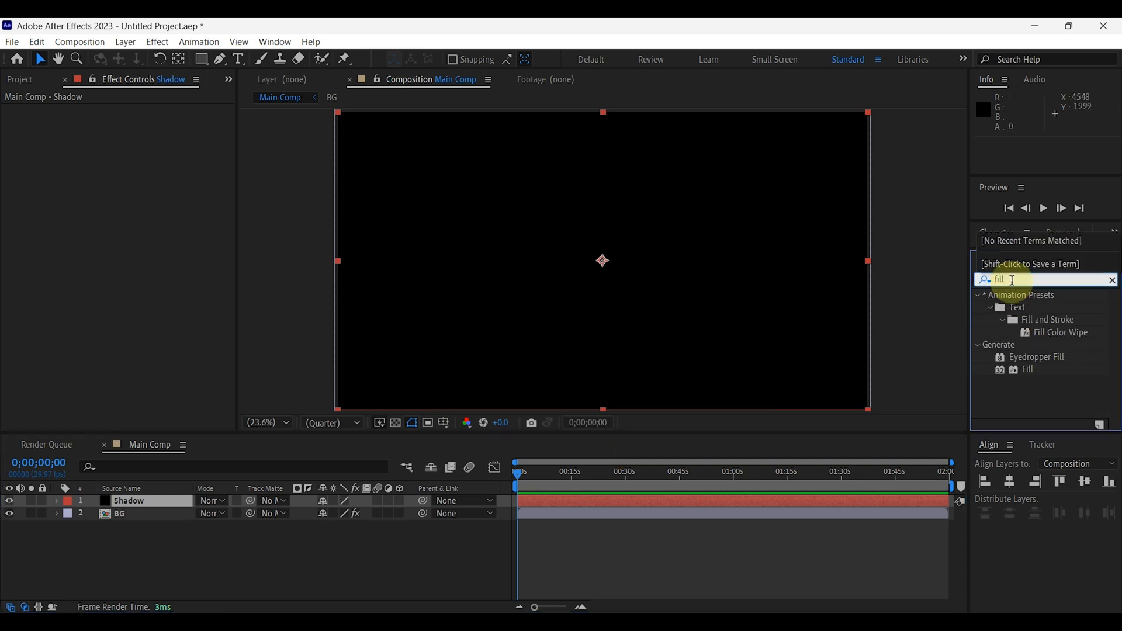
left_click_drag(1024, 370, 167, 503)
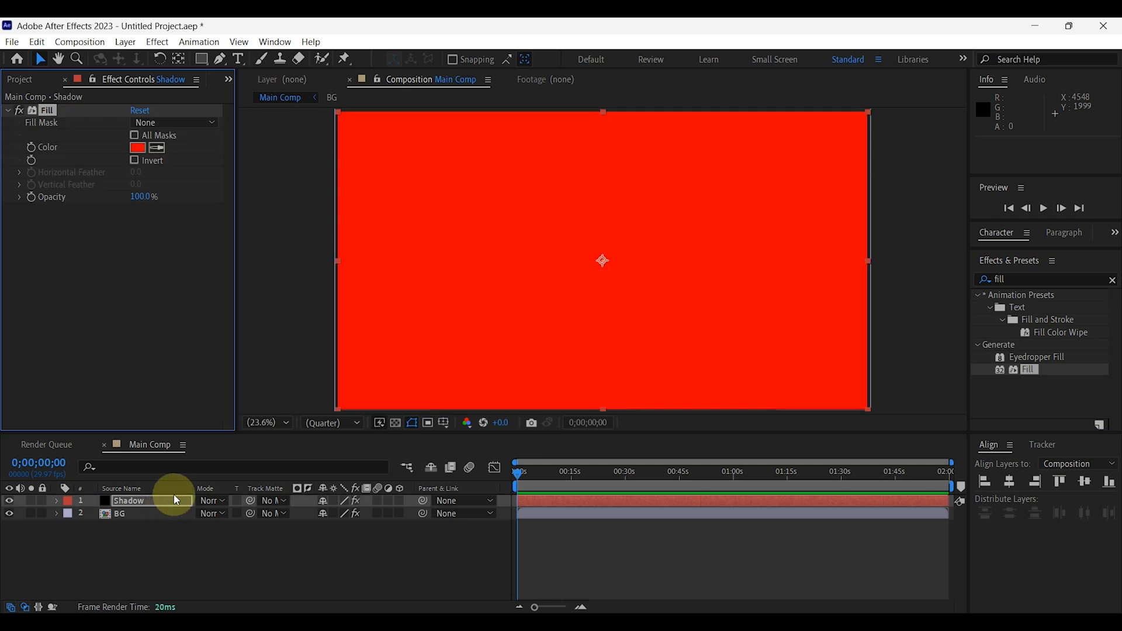
left_click(138, 147)
left_click_drag(514, 552, 537, 570)
left_click(560, 494)
left_click_drag(560, 489, 562, 468)
left_click_drag(534, 570, 542, 575)
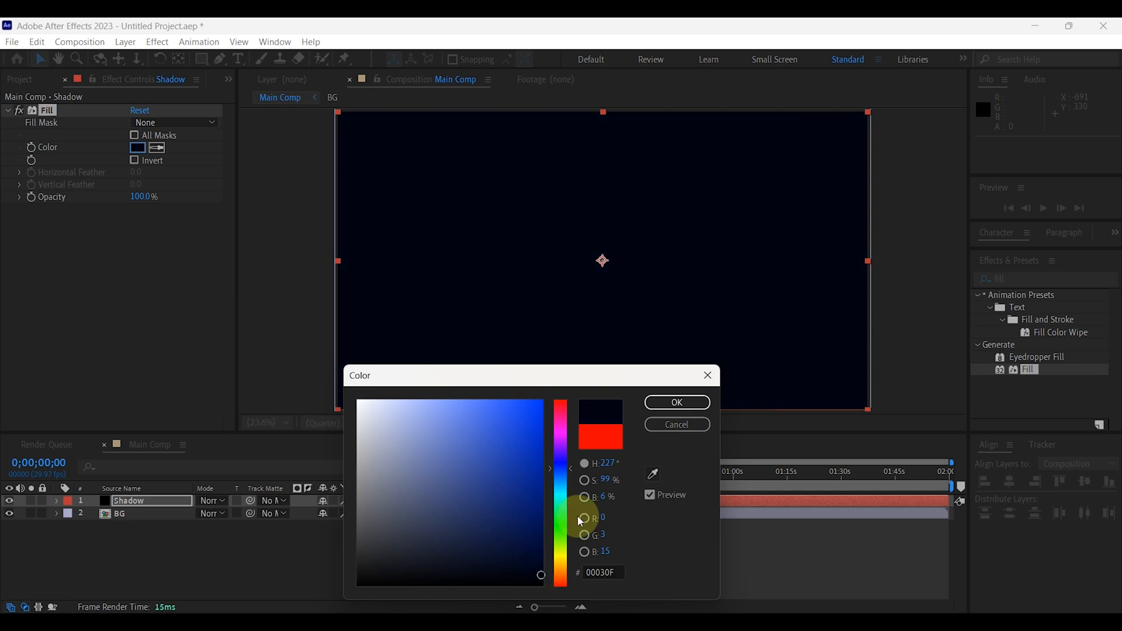
left_click(674, 403)
Set the opacity of the Shadow layer's Fill effect to 50%.
left_click(143, 197)
key("Return")
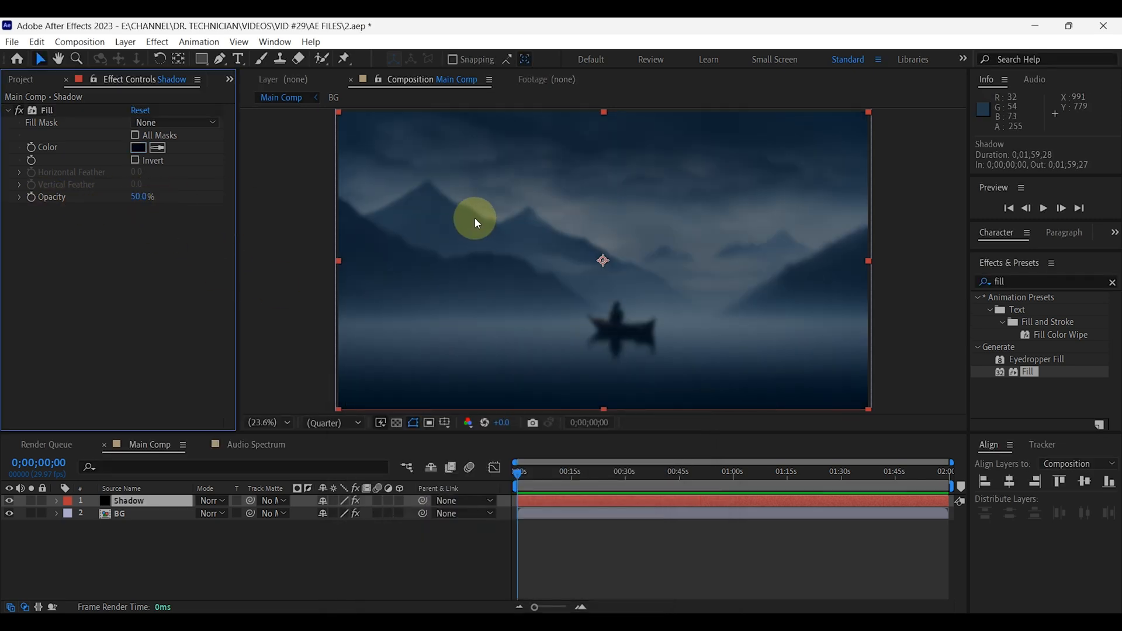
left_click(130, 538)
Create another 3840x2160, 29.97 fps composition named Audio Spectrum.
left_click(26, 80)
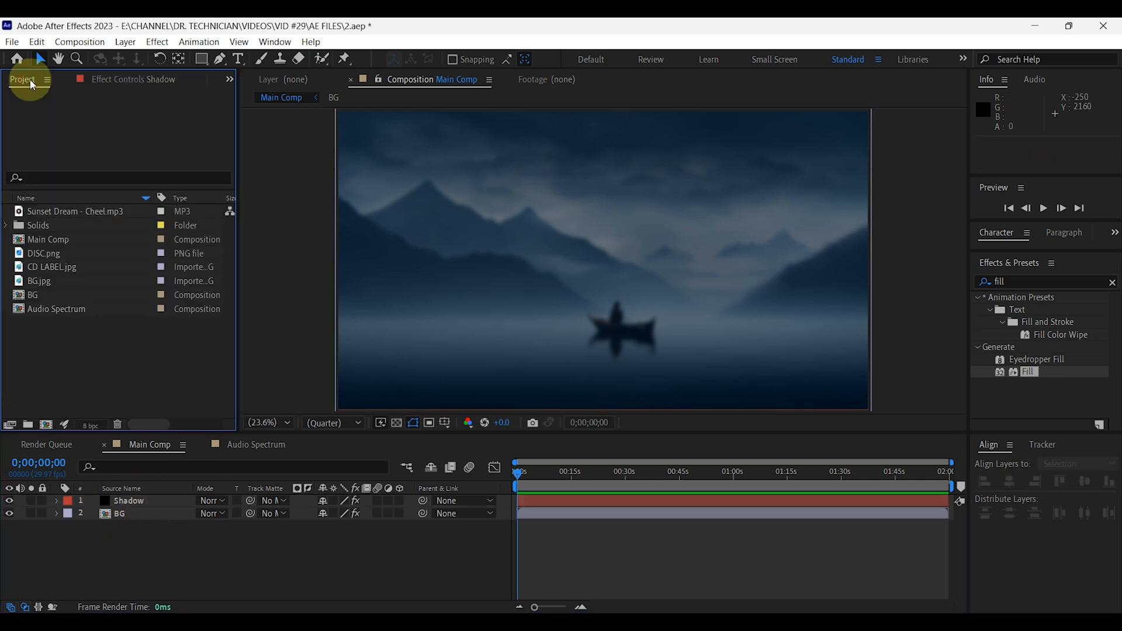
left_click(46, 425)
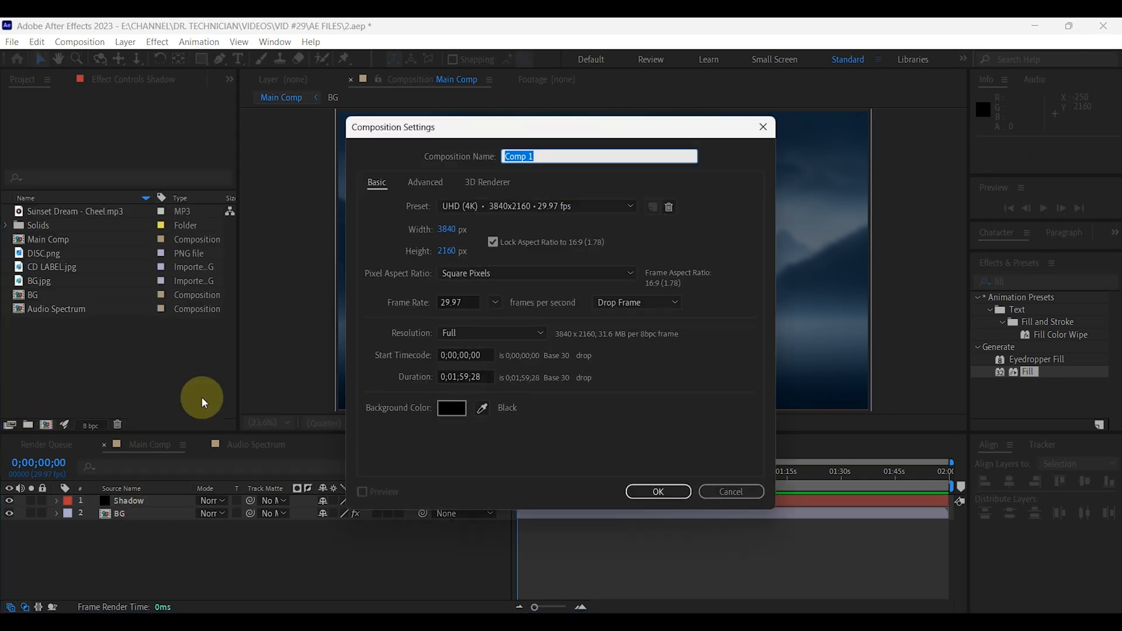
type("Audio Spectrum")
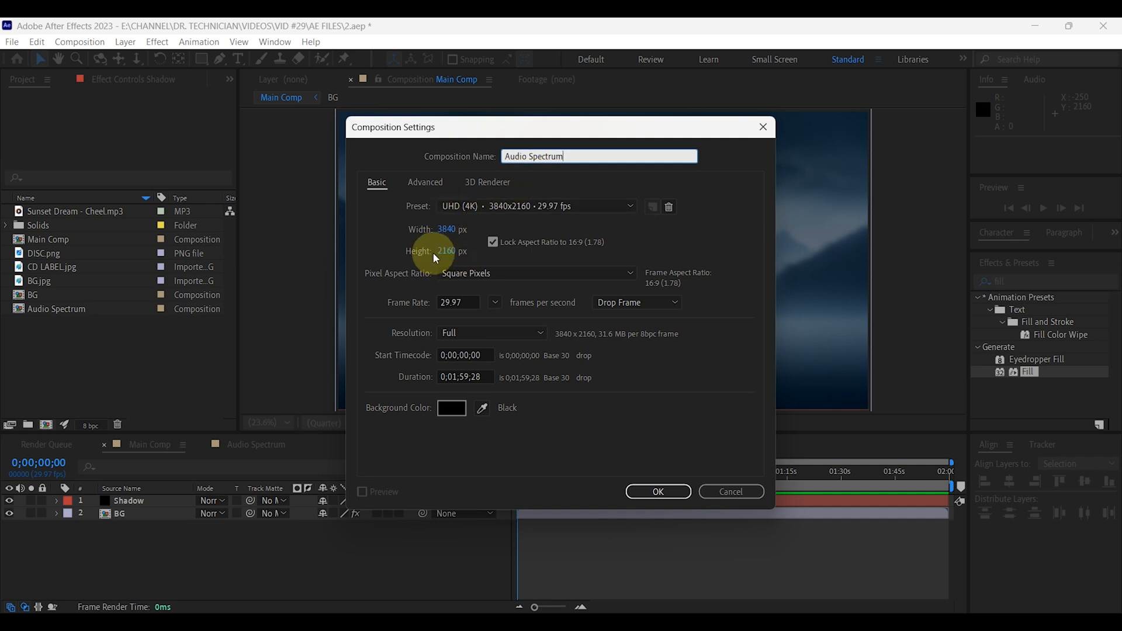
left_click(656, 491)
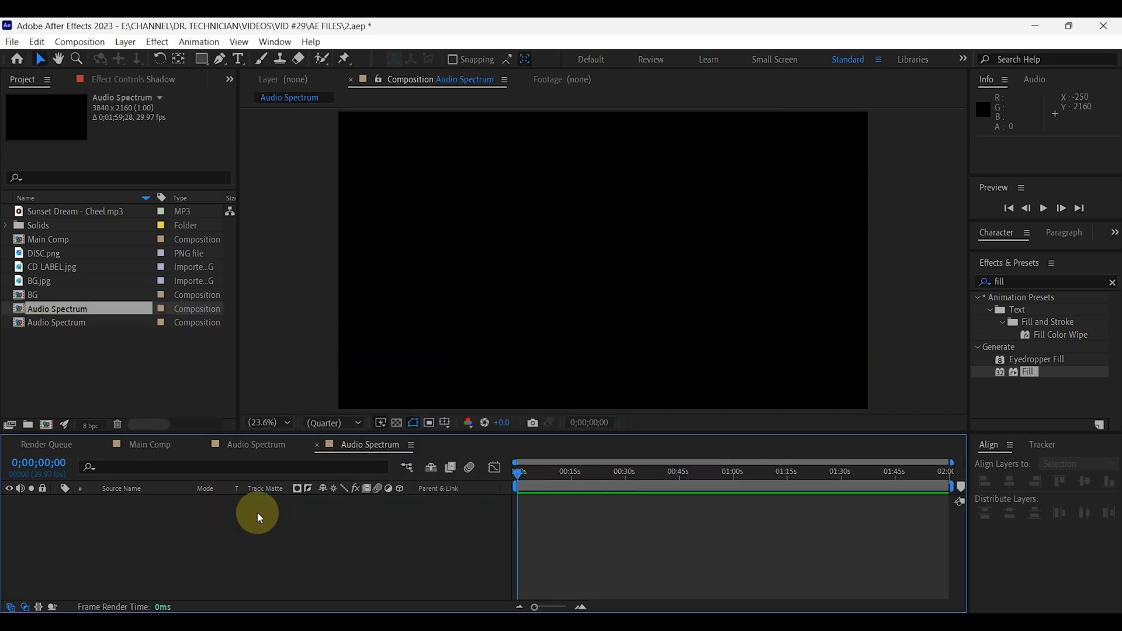
Add Sunset Dream - Cheel.mp3 to the Audio Spectrum composition and pre-compose it under the name Audio.
left_click(41, 212)
left_click_drag(49, 211, 112, 505)
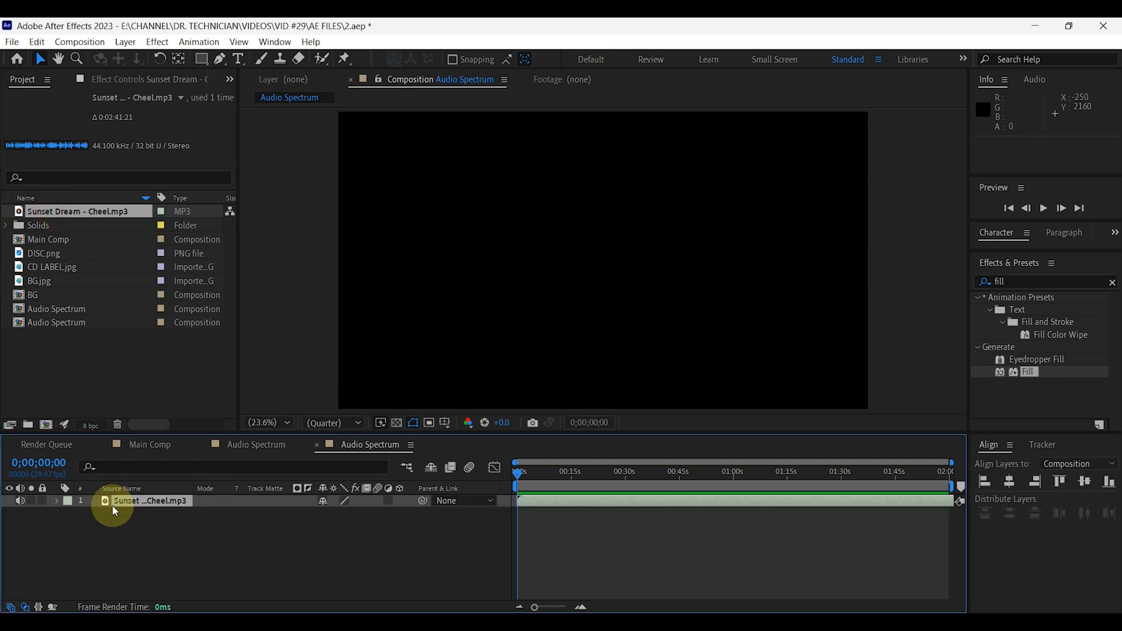
right_click(151, 507)
left_click(208, 408)
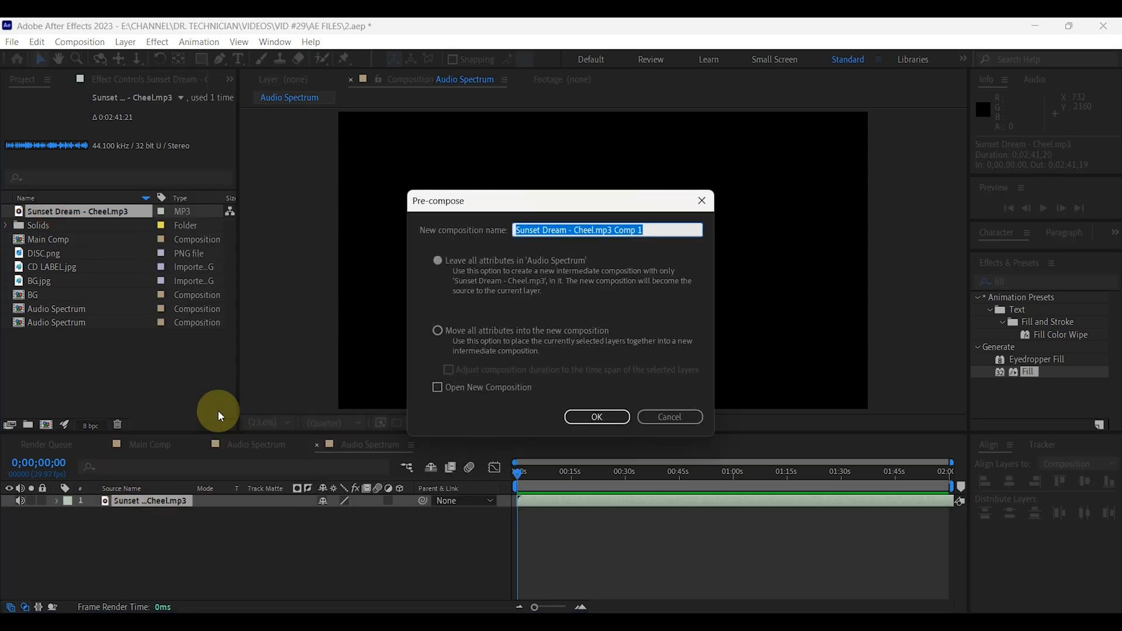
type("Audio")
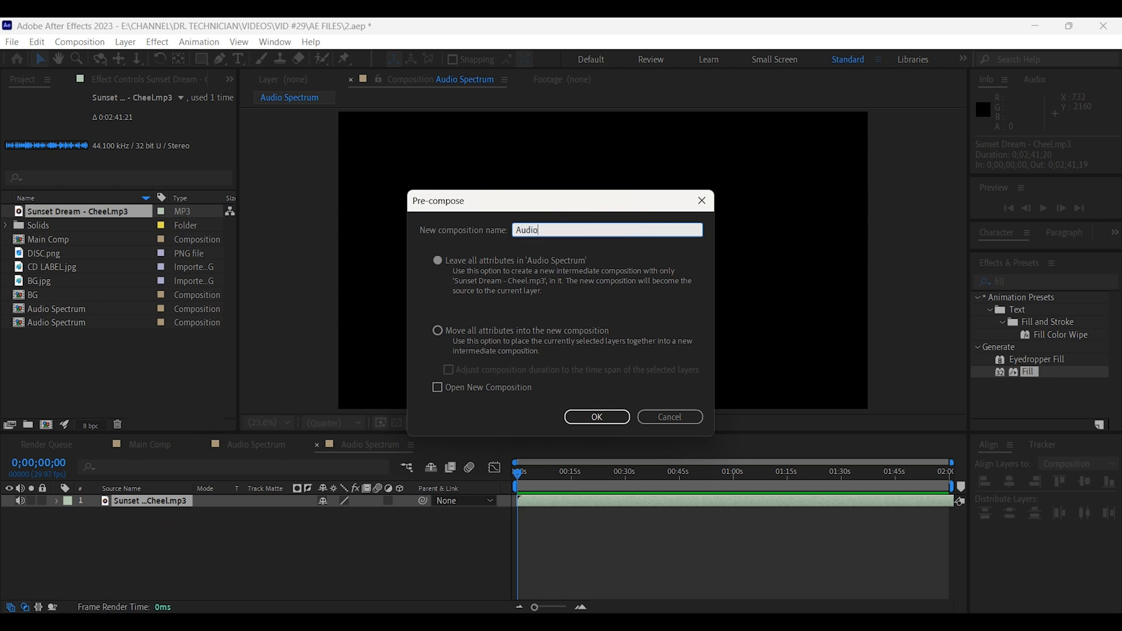
left_click(601, 417)
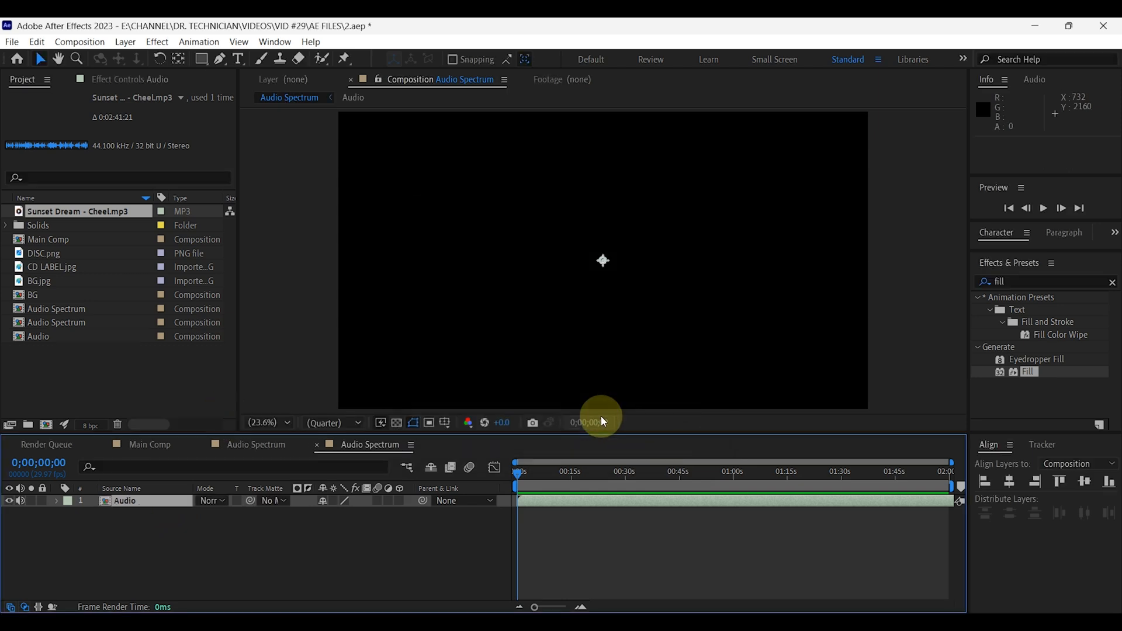
Create a black 3840 x 2160 px solid named Audio Spectrum above the Audio layer.
right_click(152, 538)
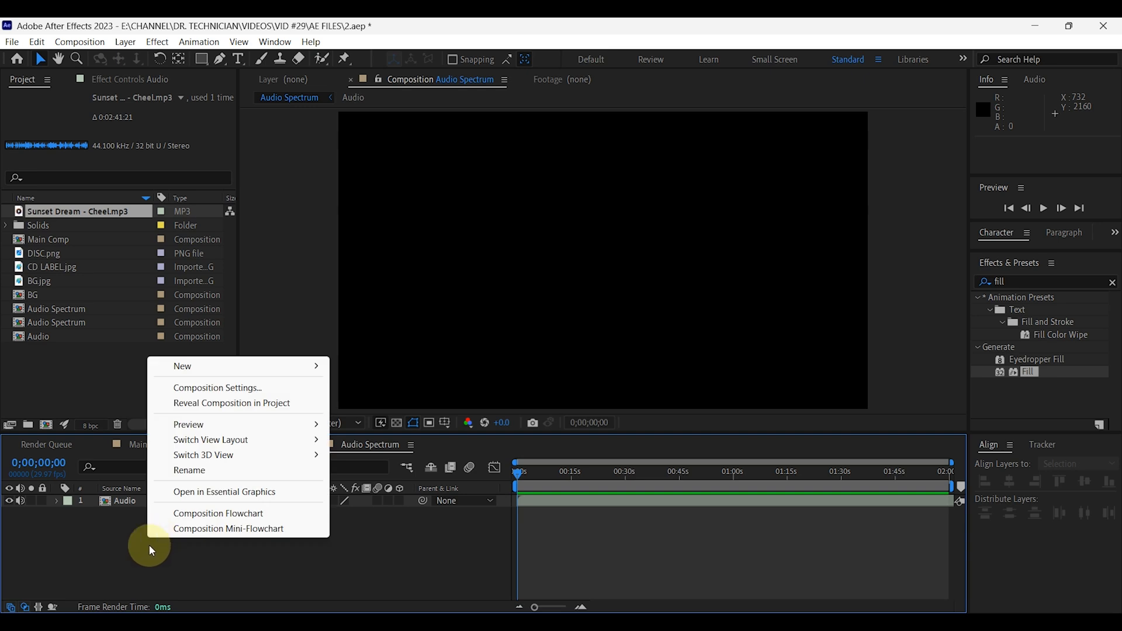
mouse_move(193, 371)
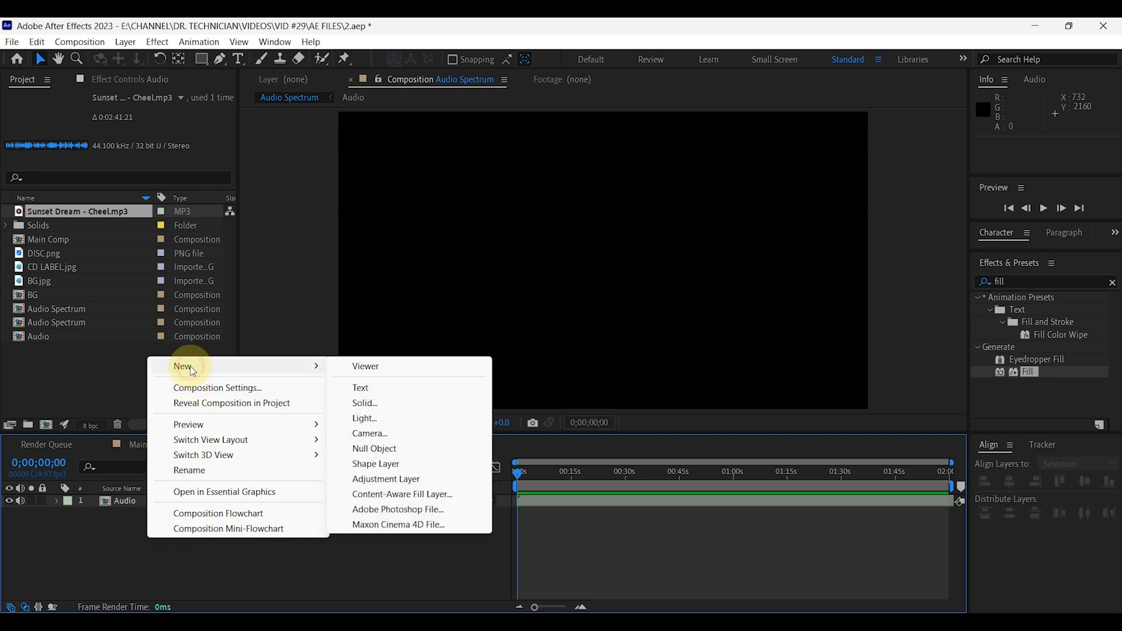
left_click(362, 405)
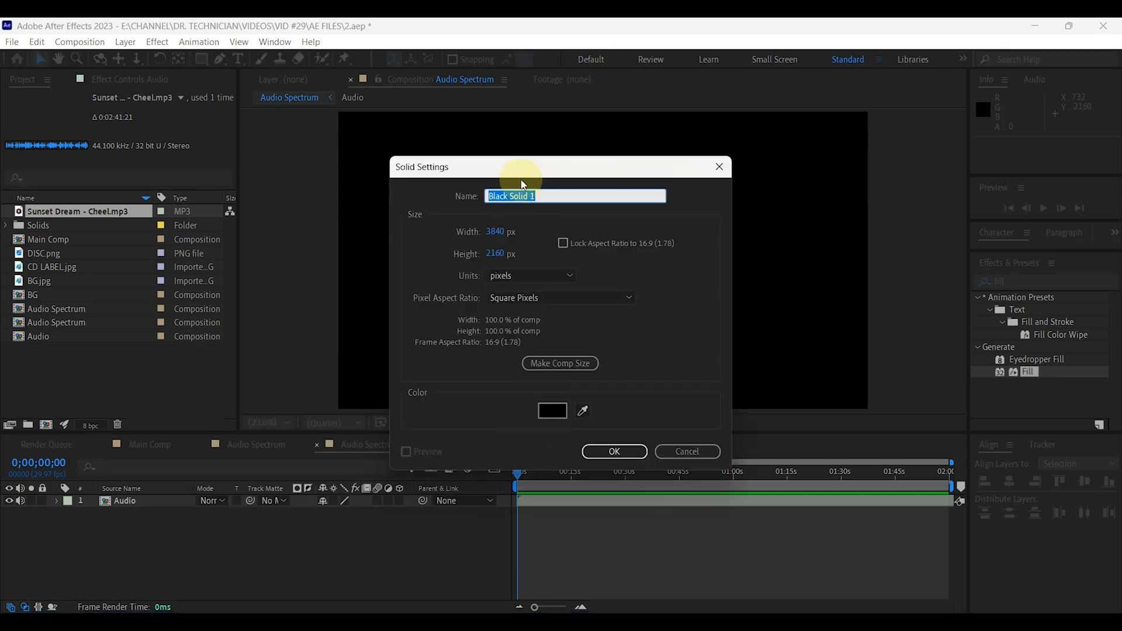
type("Audio Spectrum")
left_click(614, 452)
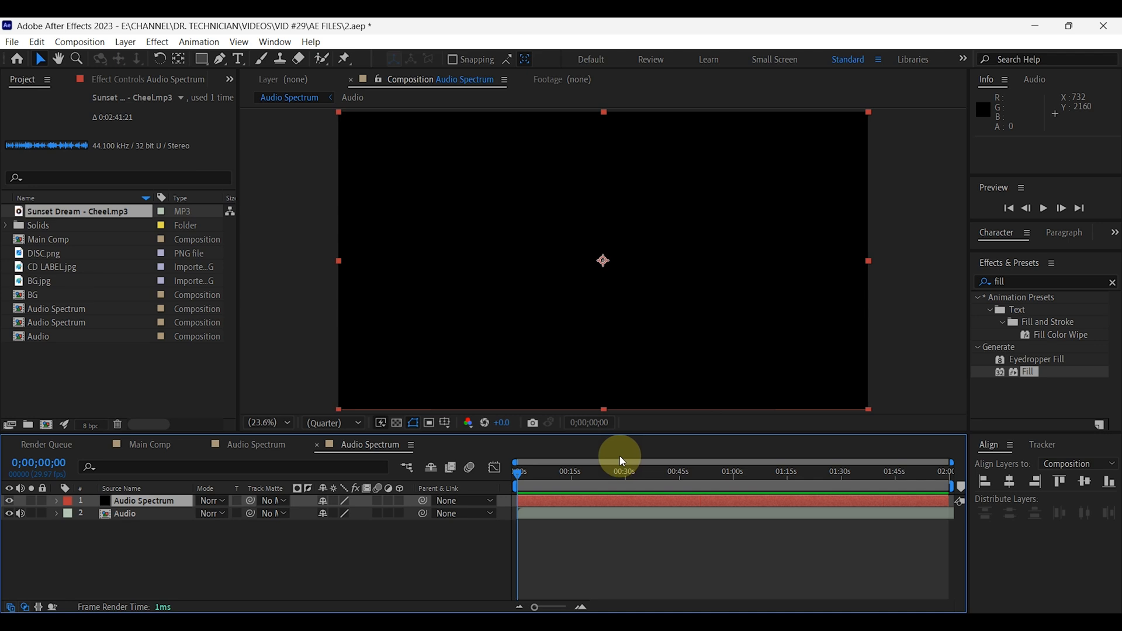
Apply the Audio Spectrum effect to the Audio Spectrum solid and choose the Audio layer as its audio source.
left_click(1012, 285)
type("audio")
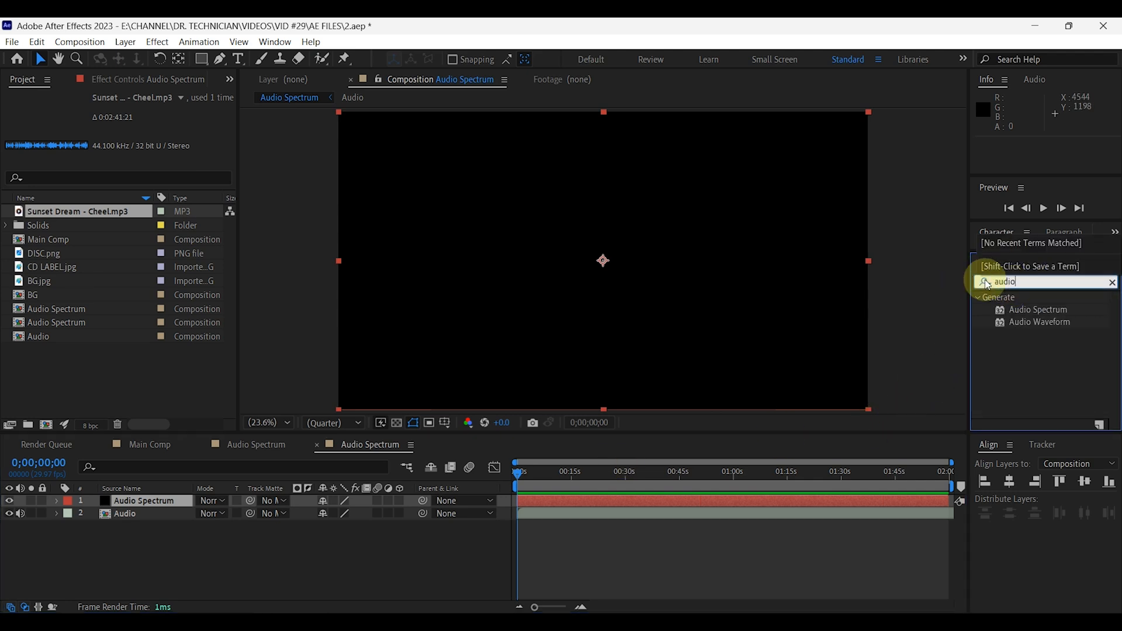
left_click_drag(1037, 309, 170, 503)
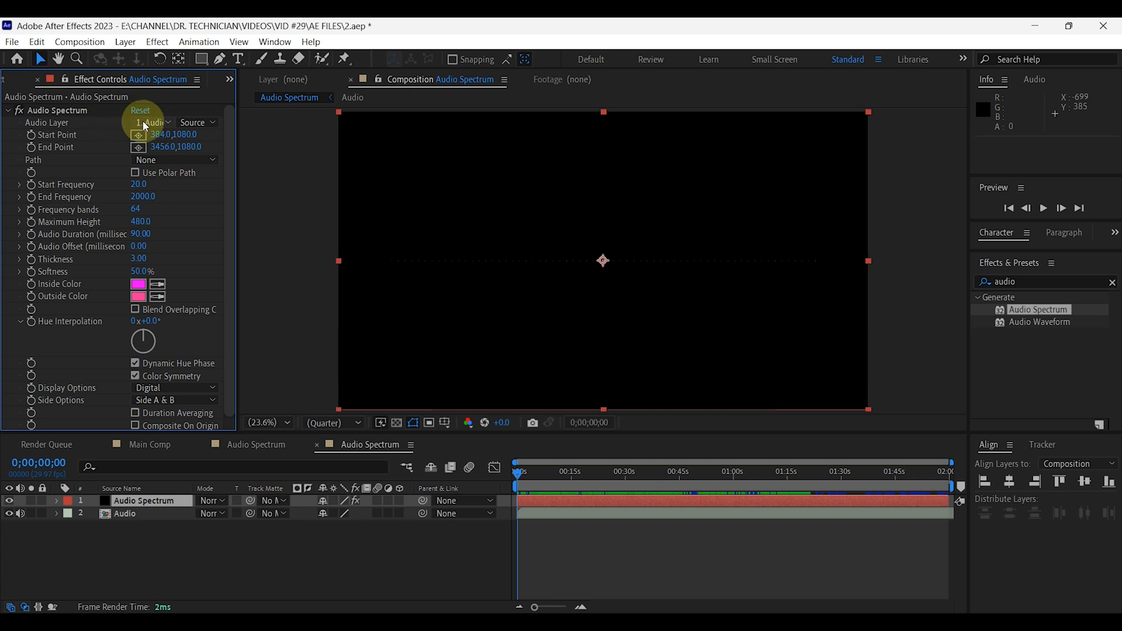
left_click(159, 123)
left_click(175, 175)
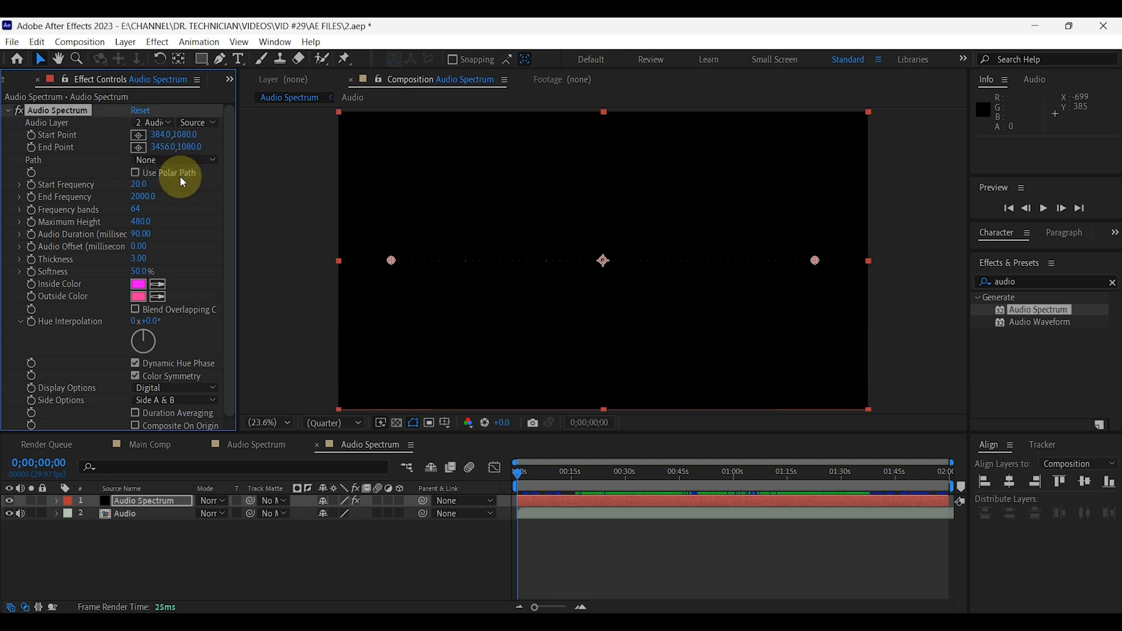
At about 18 seconds, set the Audio Spectrum effect's start frequency to 1, end frequency to 750 and frequency bands to 25.
left_click_drag(516, 465, 584, 474)
left_click(142, 184)
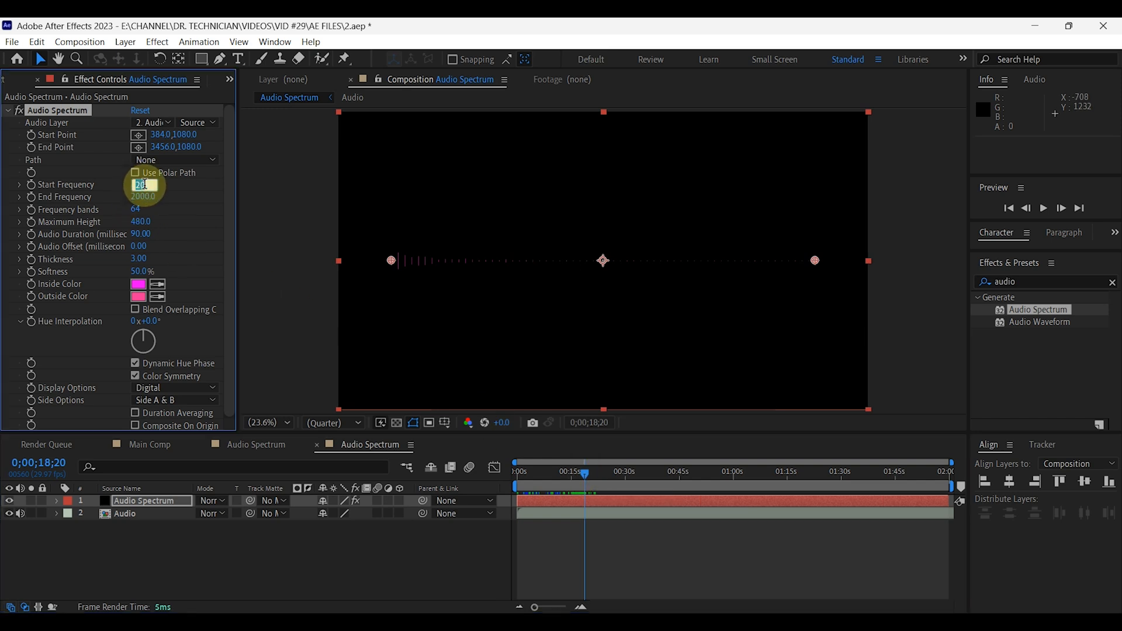
type("1")
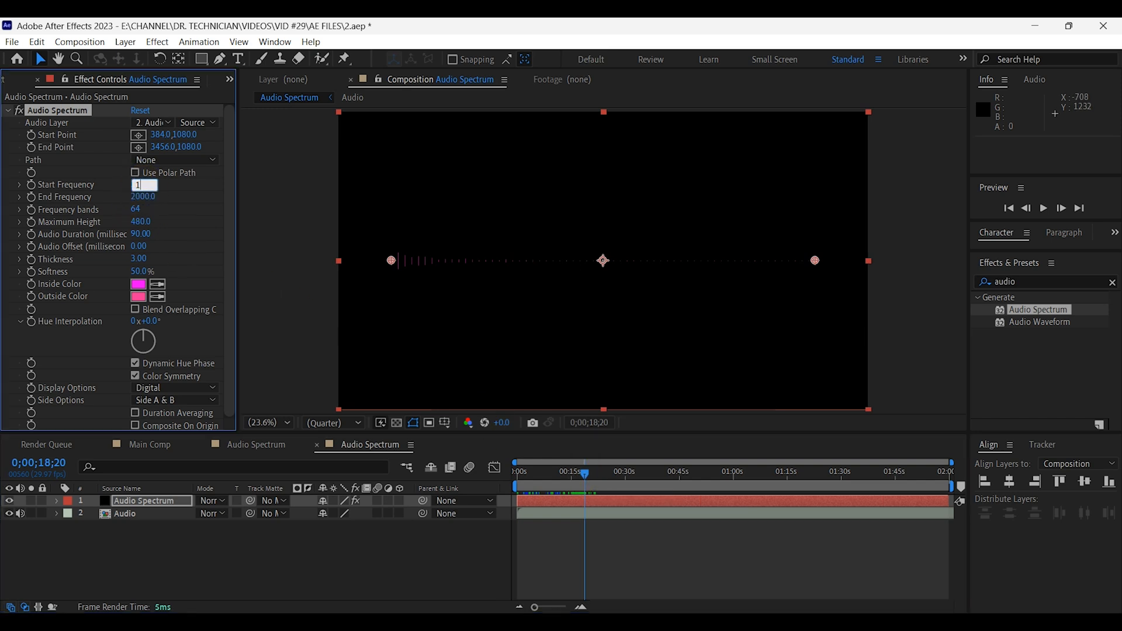
left_click(165, 197)
left_click(143, 195)
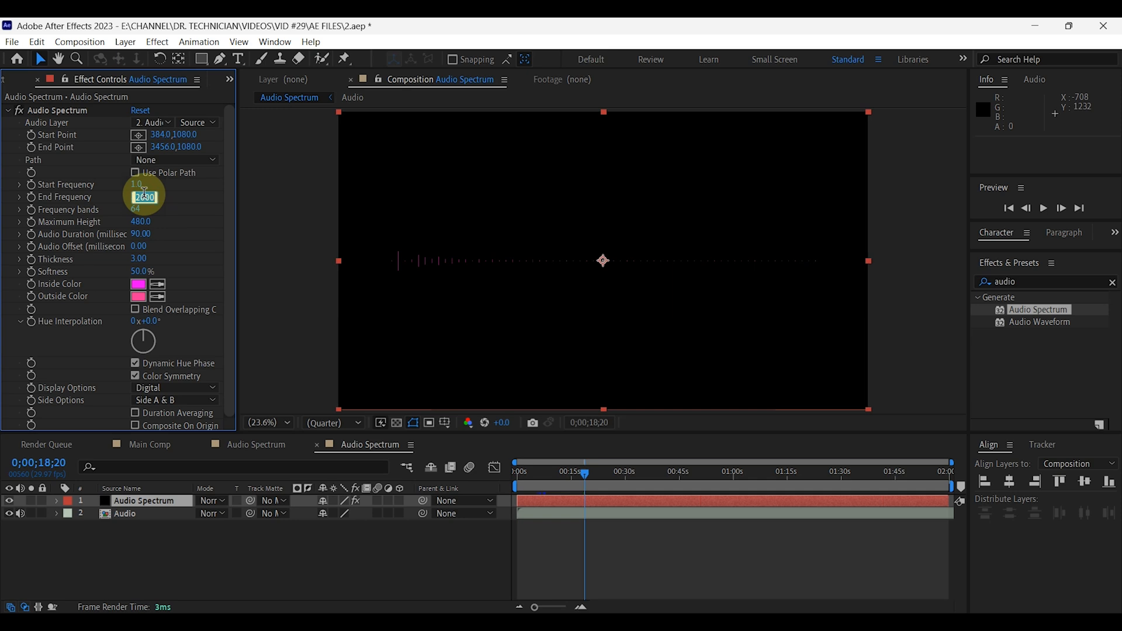
left_click(166, 194)
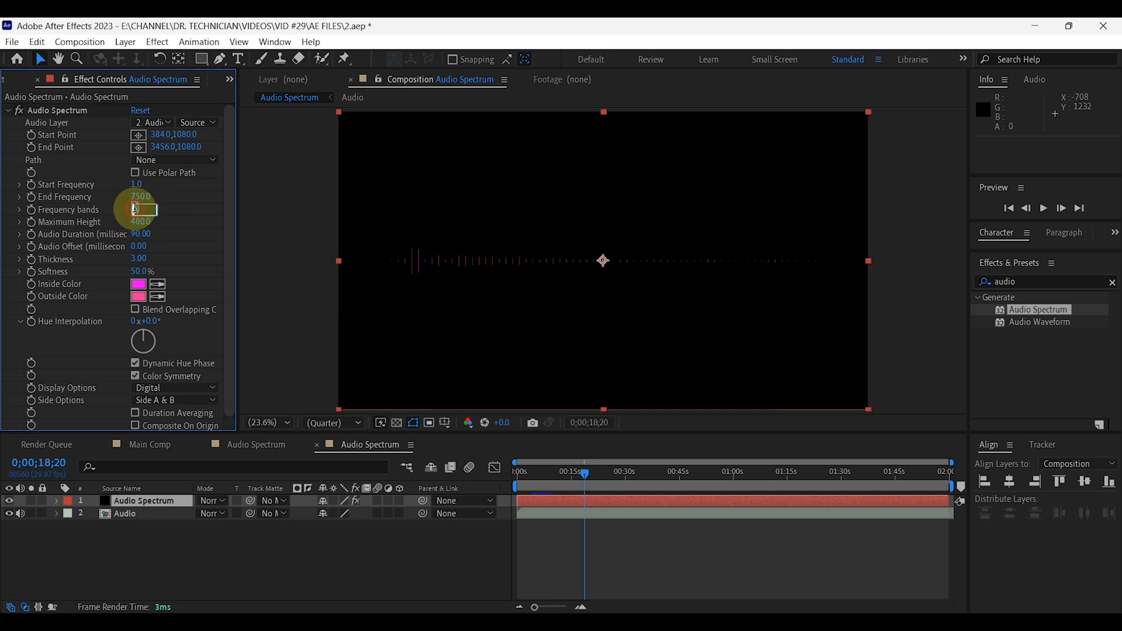
left_click(166, 208)
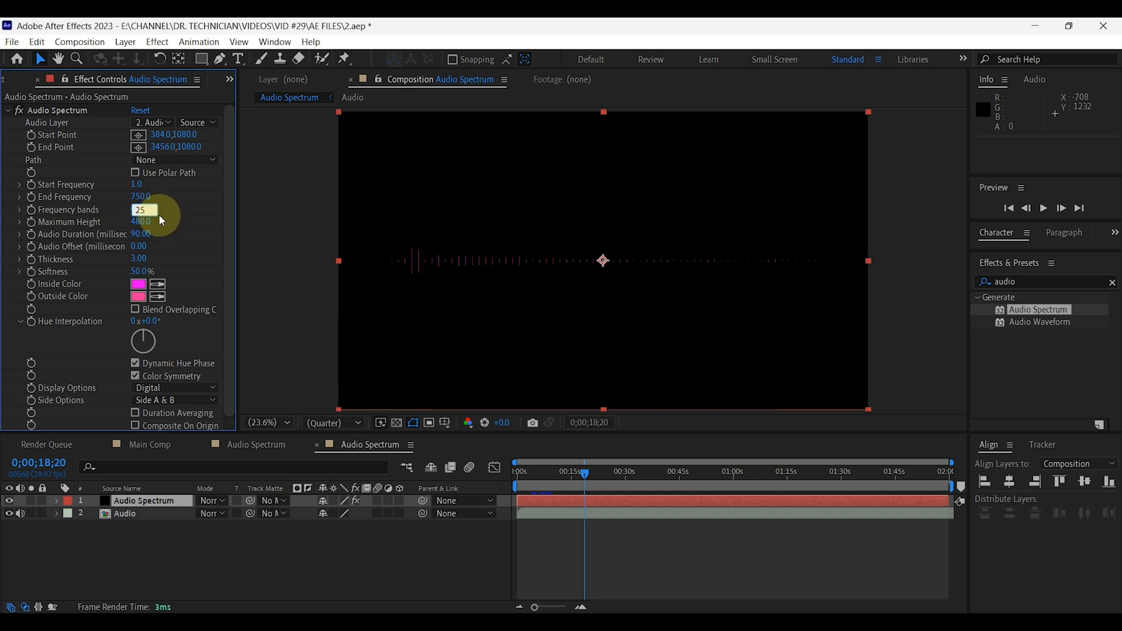
Set the spectrum's maximum height to 750 and its audio duration to 20 milliseconds.
left_click(142, 222)
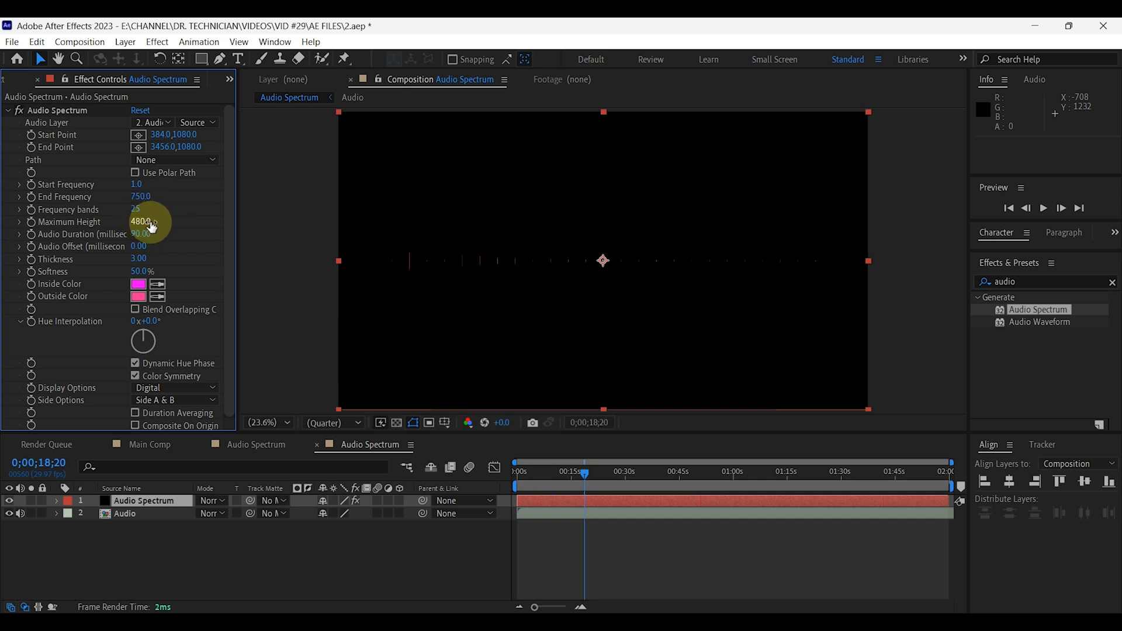
left_click(150, 223)
type("750")
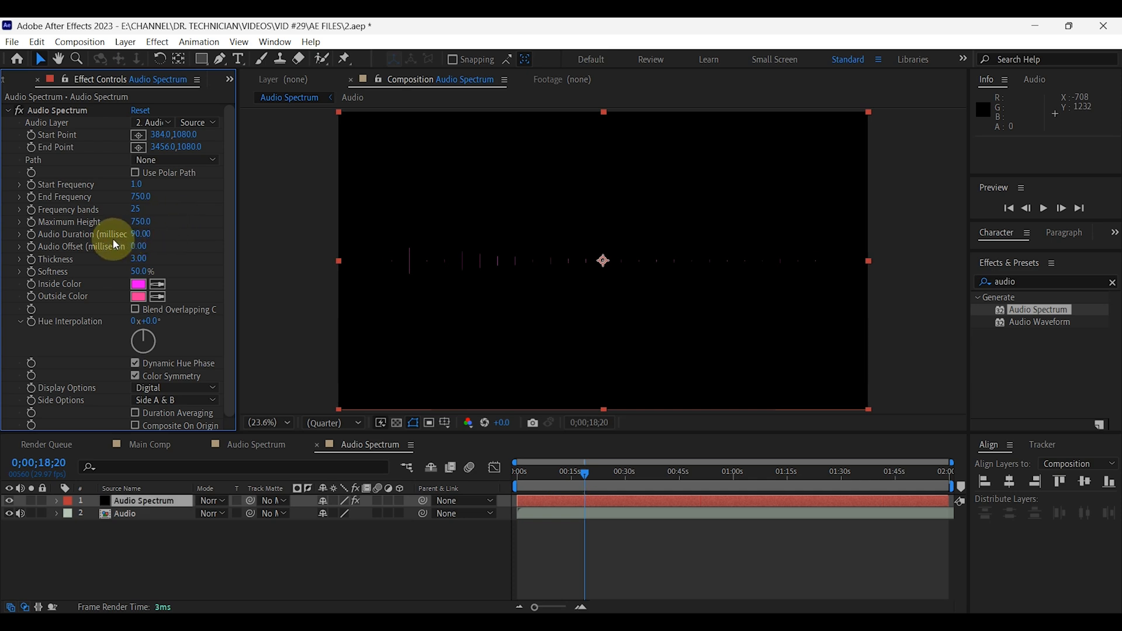
left_click(141, 235)
type("20")
key("Return")
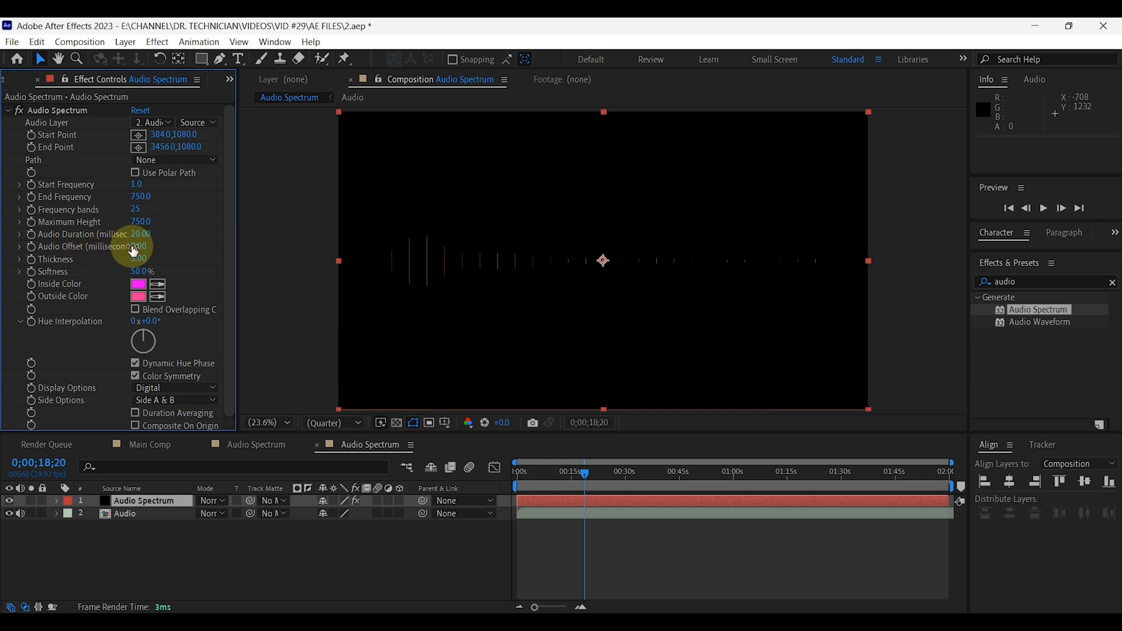
Set the spectrum's audio offset to 200 milliseconds and its softness to 0%.
left_click(136, 248)
type("2")
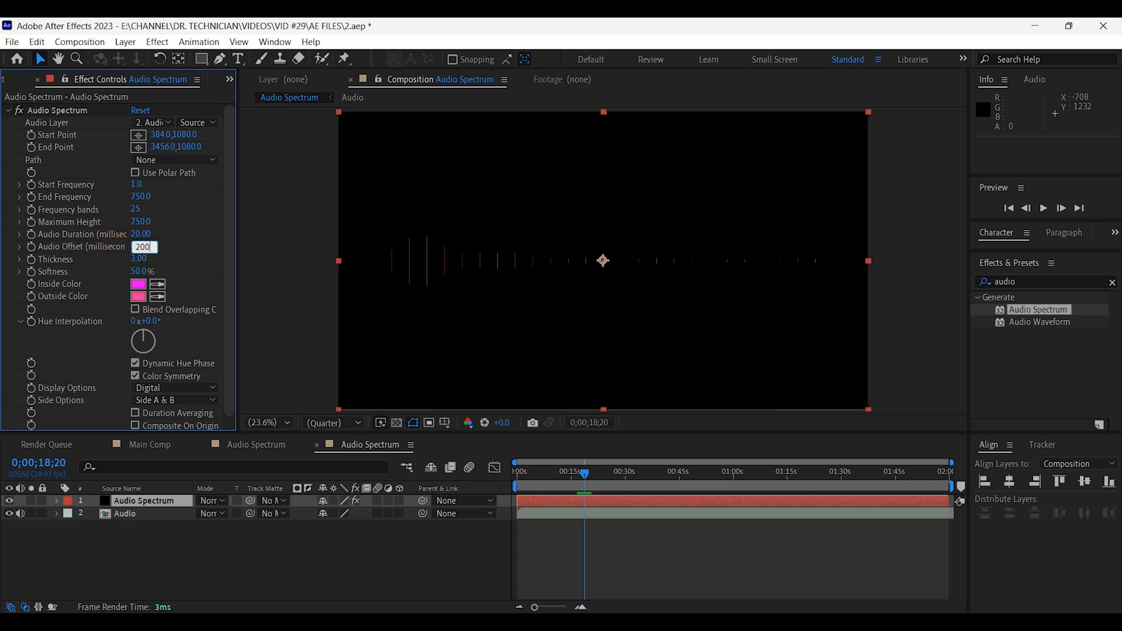
key("Return")
left_click(136, 272)
type("0")
left_click(189, 274)
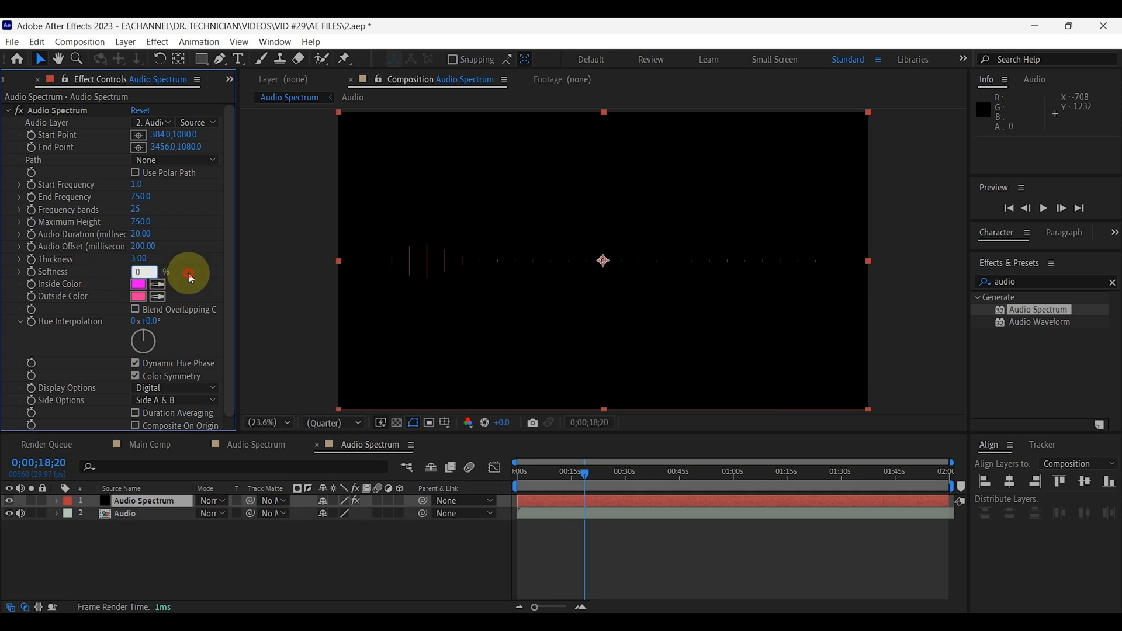
Move the current time to 0;00;22;03 and limit the spectrum's side options to Side A.
left_click_drag(581, 475, 594, 481)
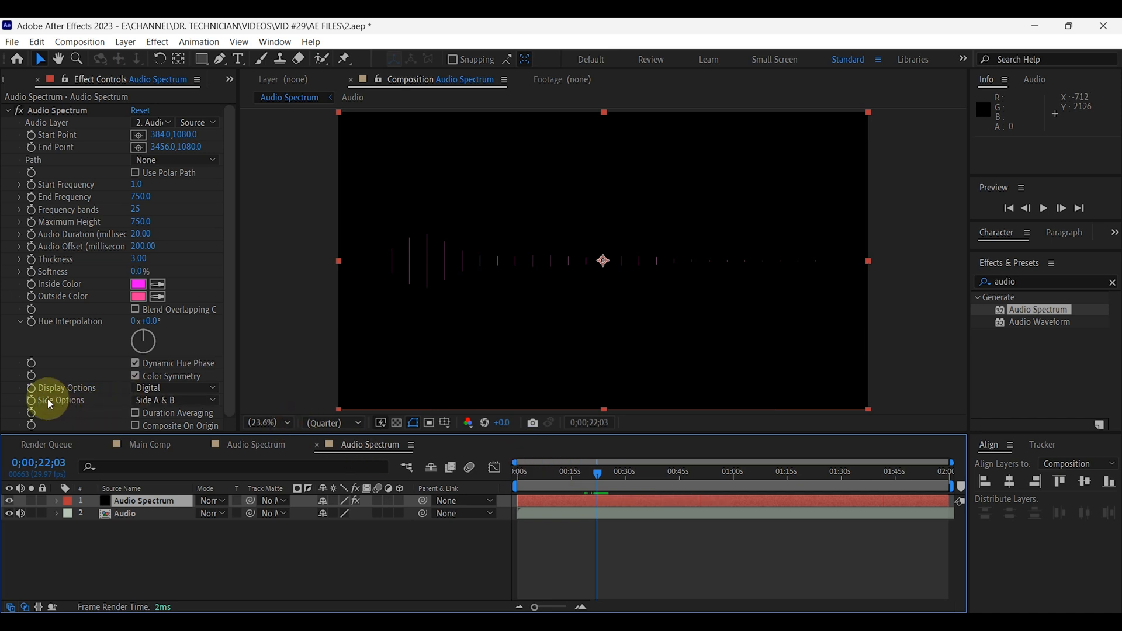
left_click(199, 401)
left_click(175, 416)
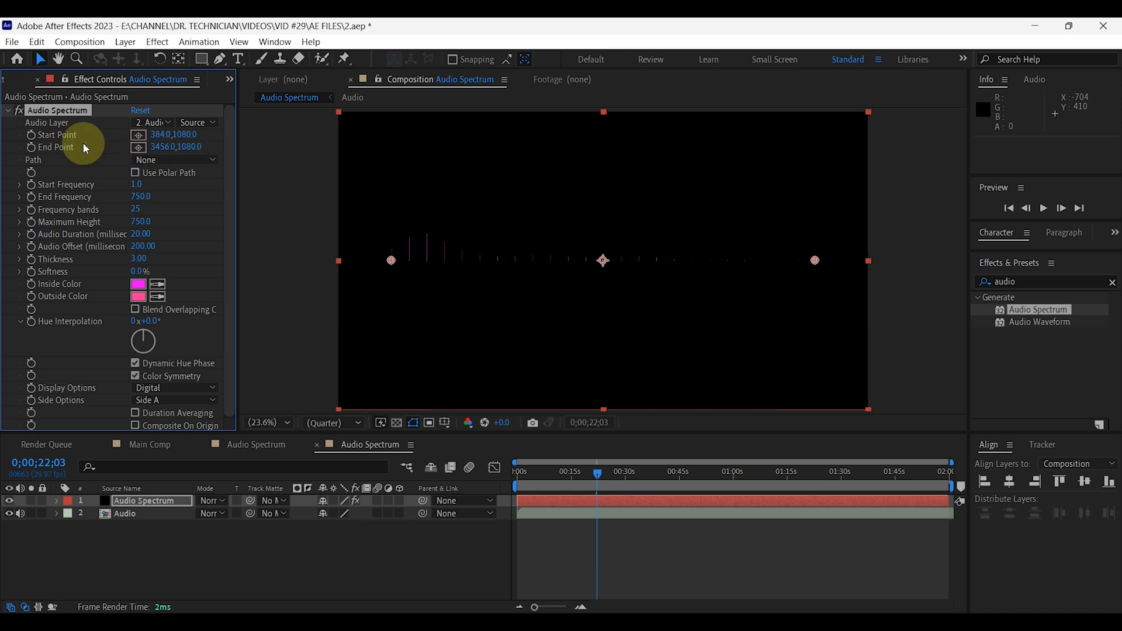
Place the spectrum's start point at the frame's bottom-left corner and its end point on the bottom edge at about 1355, 2151.
left_click(139, 134)
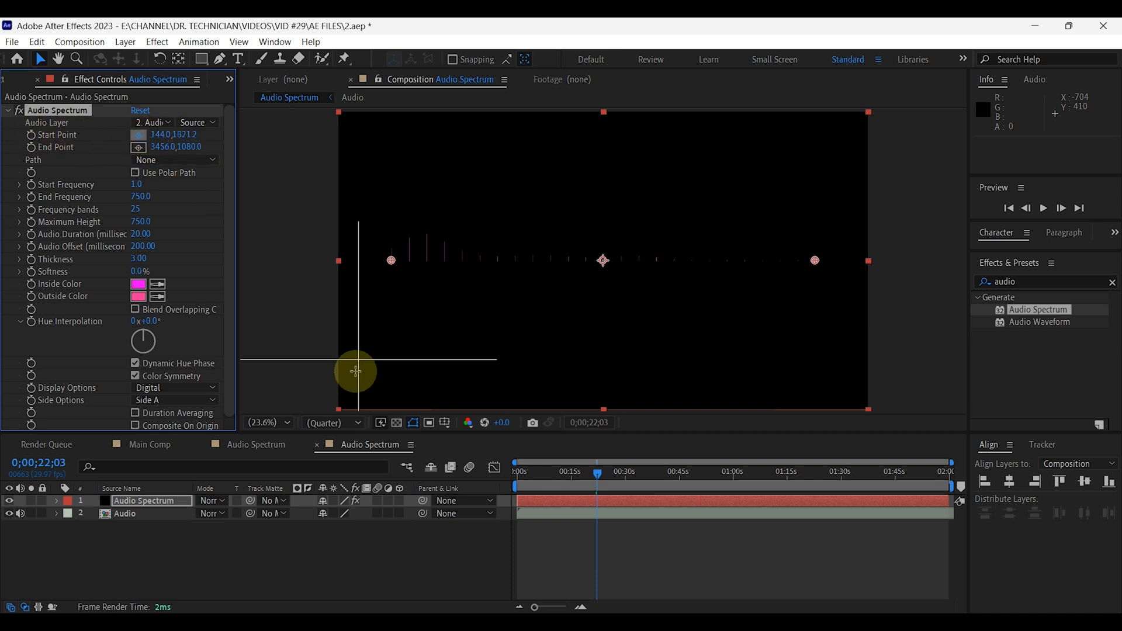
left_click(339, 409)
left_click(138, 147)
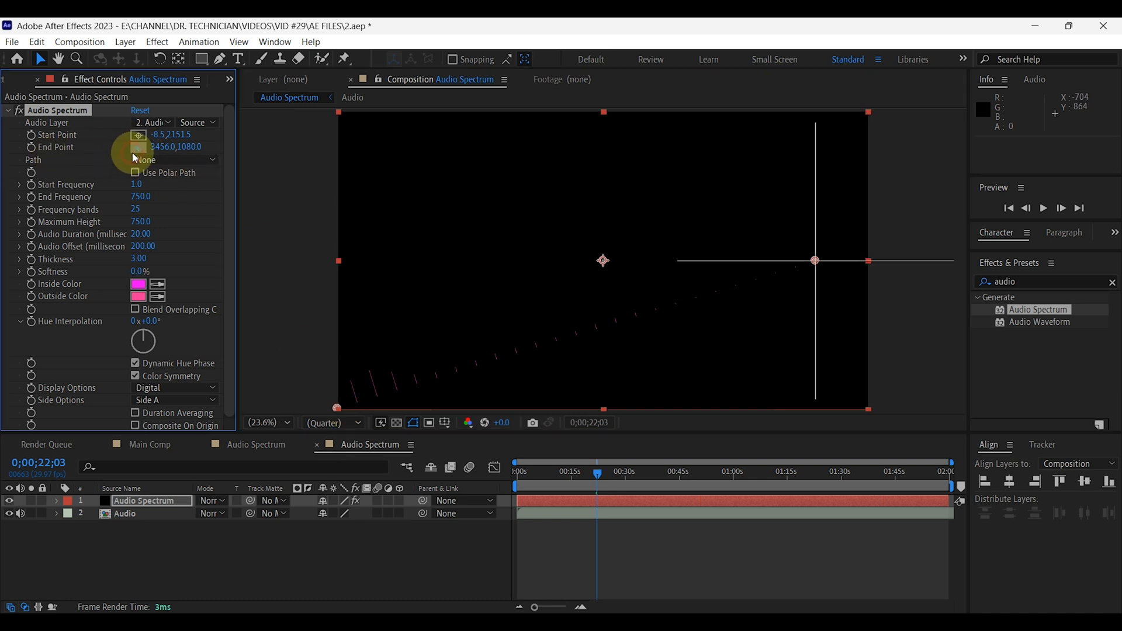
left_click(525, 408)
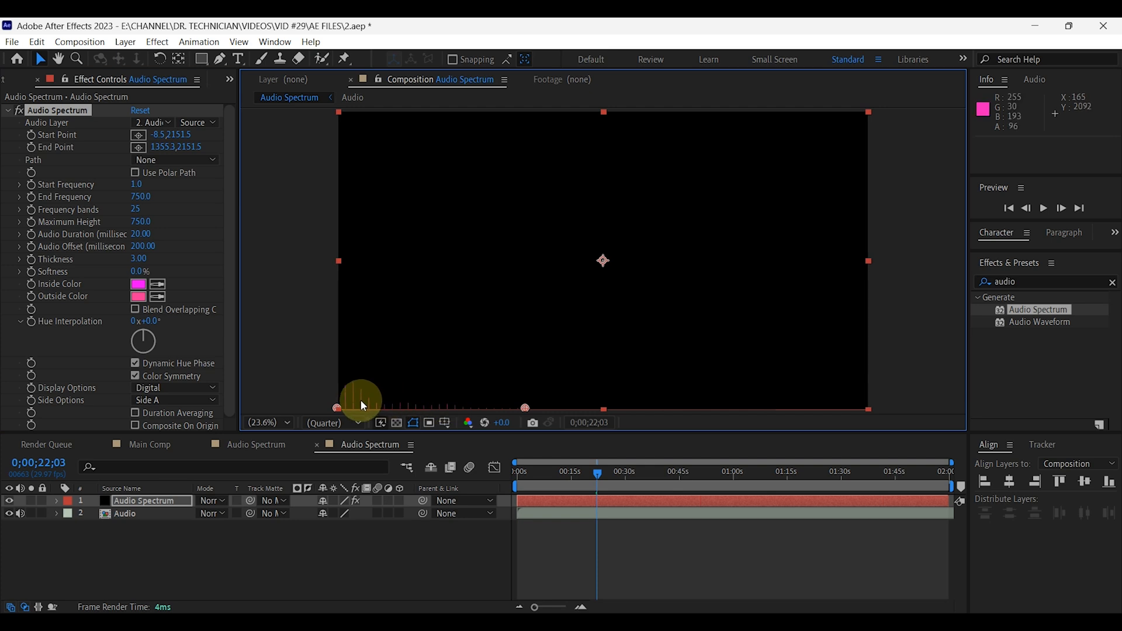
Lower the spectrum's end point to about Y 2154.5 and its start point to about Y 2155.5, then fit the composition in view.
key("period")
scroll(493, 366, "up", 3)
key("space")
left_click_drag(471, 323, 500, 251)
left_click_drag(790, 341, 790, 343)
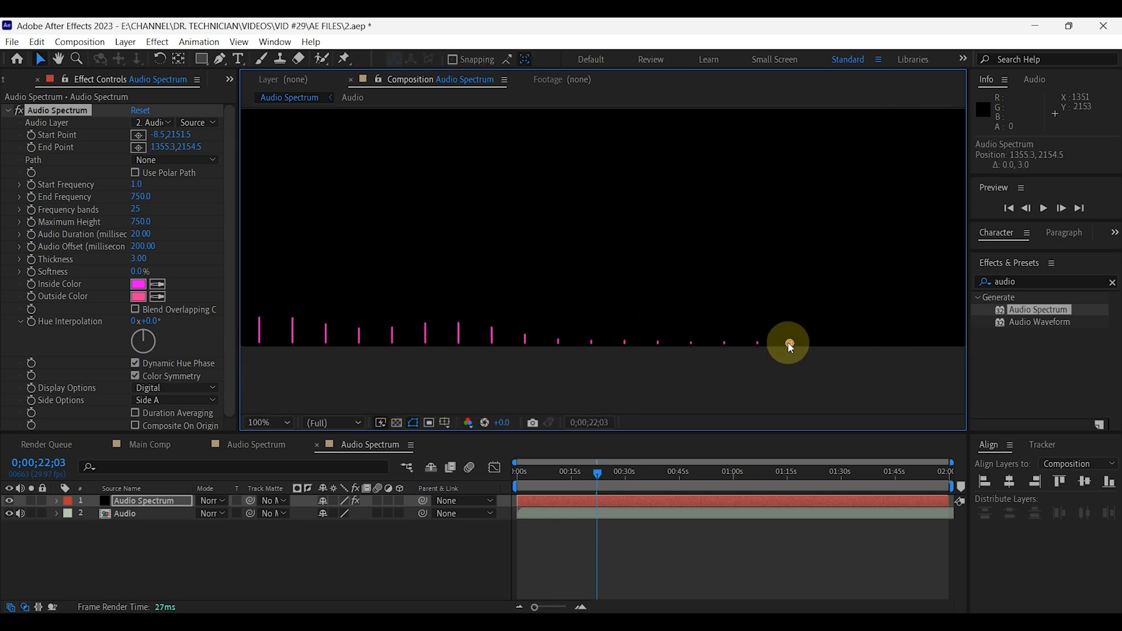
key("space")
left_click_drag(502, 285, 869, 275)
left_click_drag(359, 332, 359, 335)
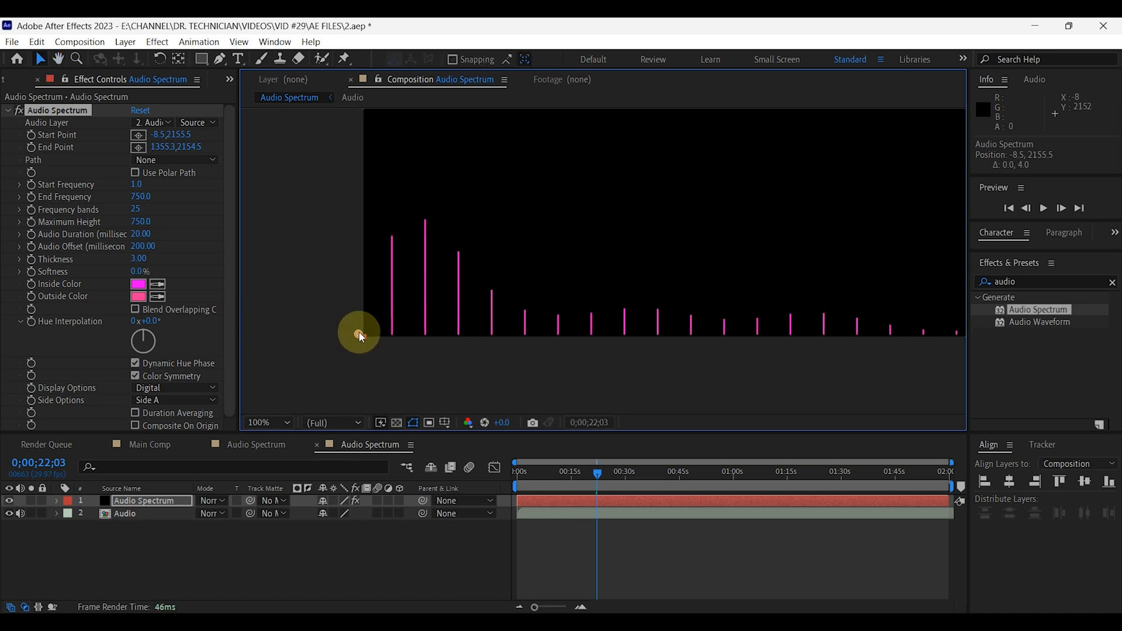
left_click(270, 423)
left_click(269, 169)
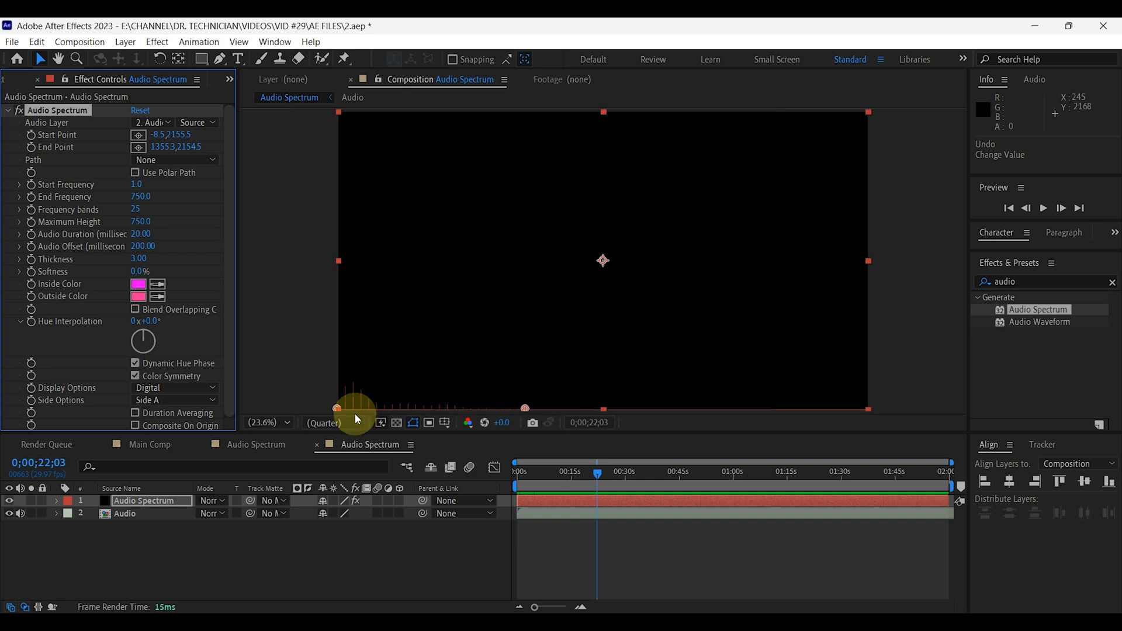
Set the X coordinate of the spectrum's start point to 0.
left_click(156, 136)
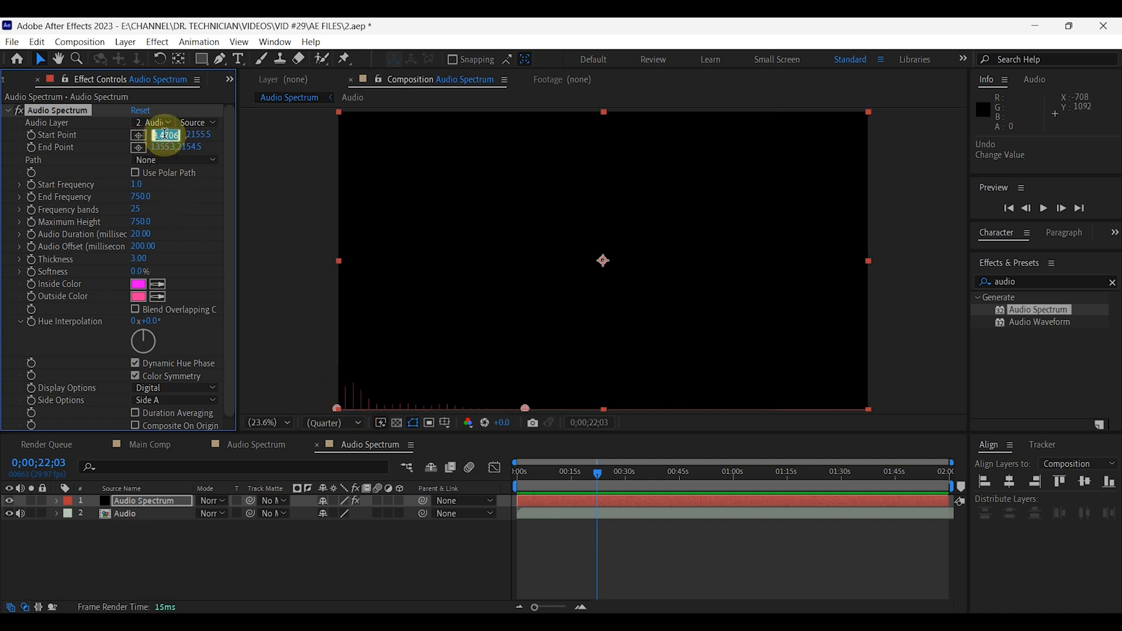
type("0")
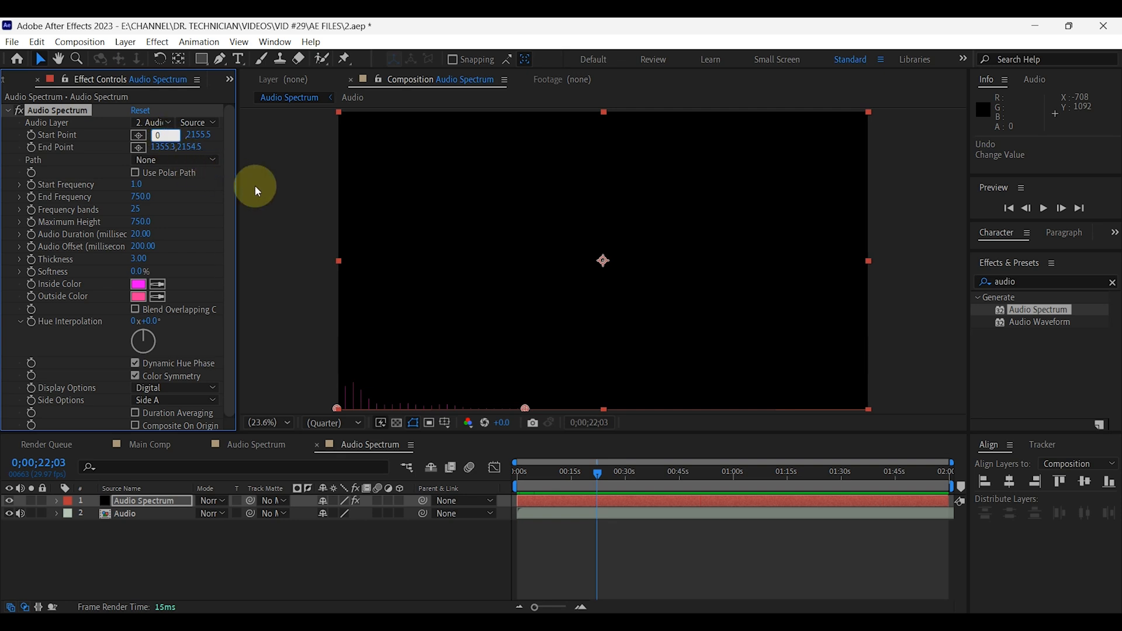
left_click(309, 280)
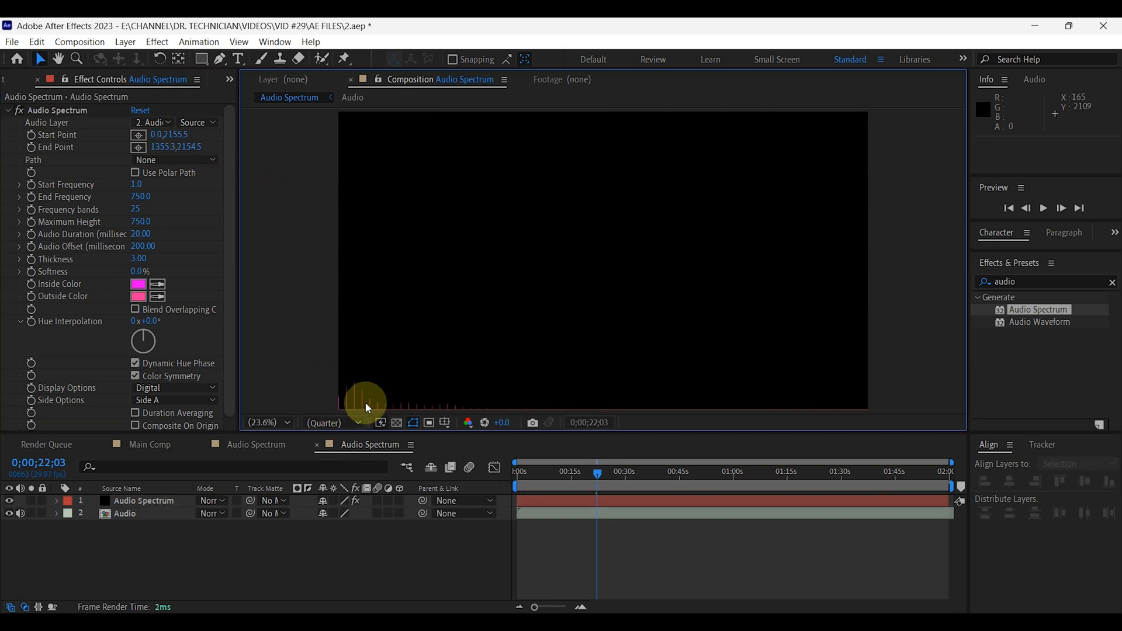
Find the Minimax effect and apply it to the Audio Spectrum layer.
left_click(9, 111)
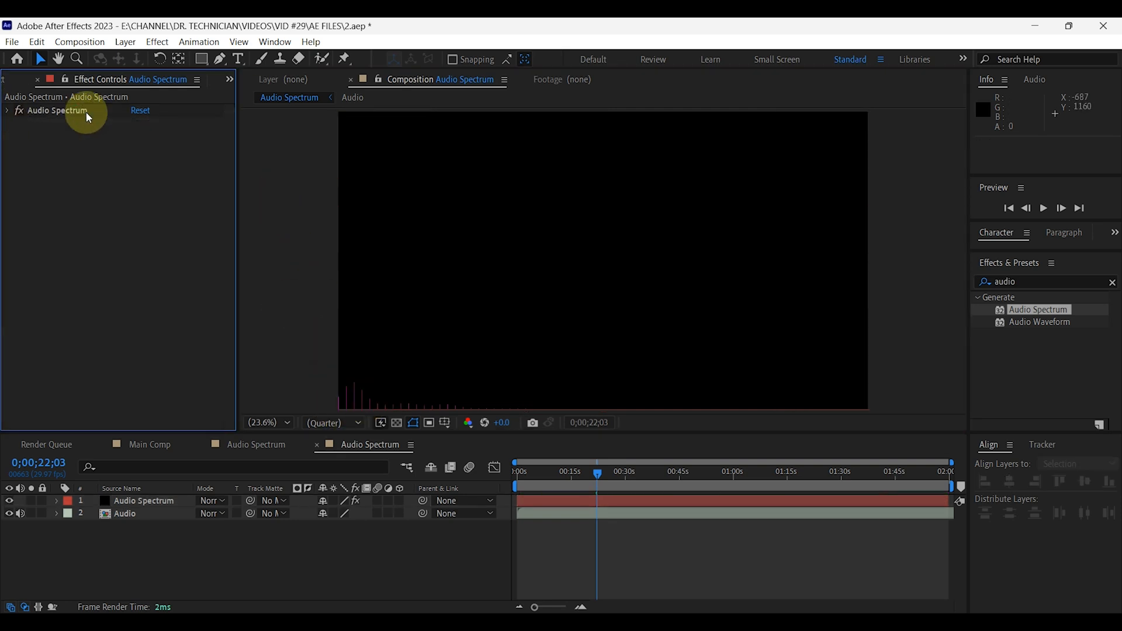
left_click(1006, 277)
type("mini")
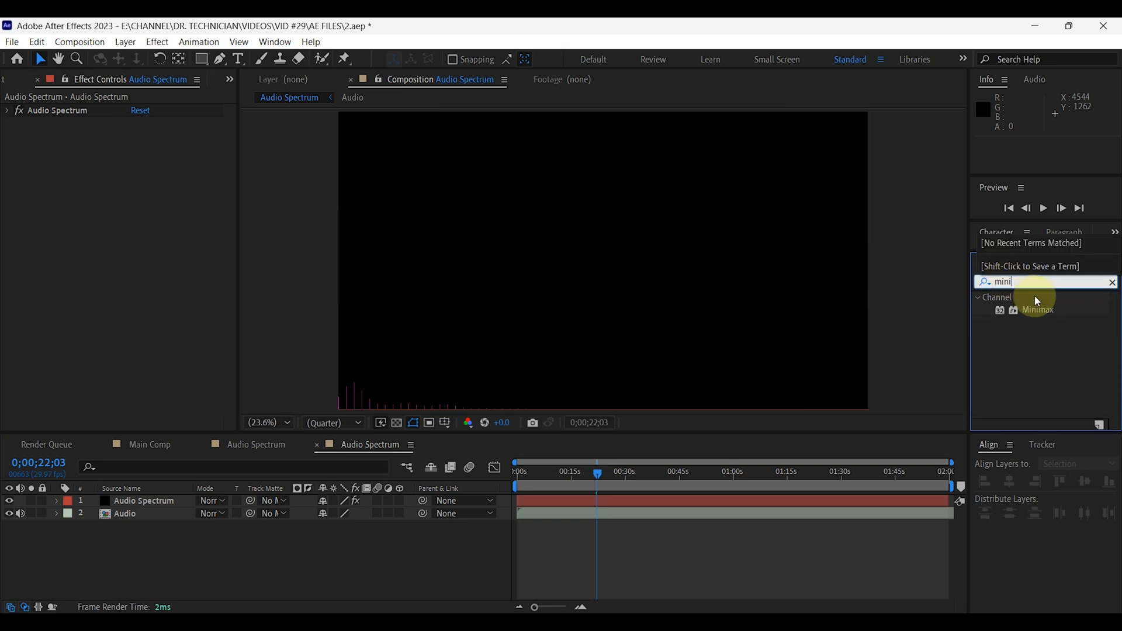
left_click(1043, 311)
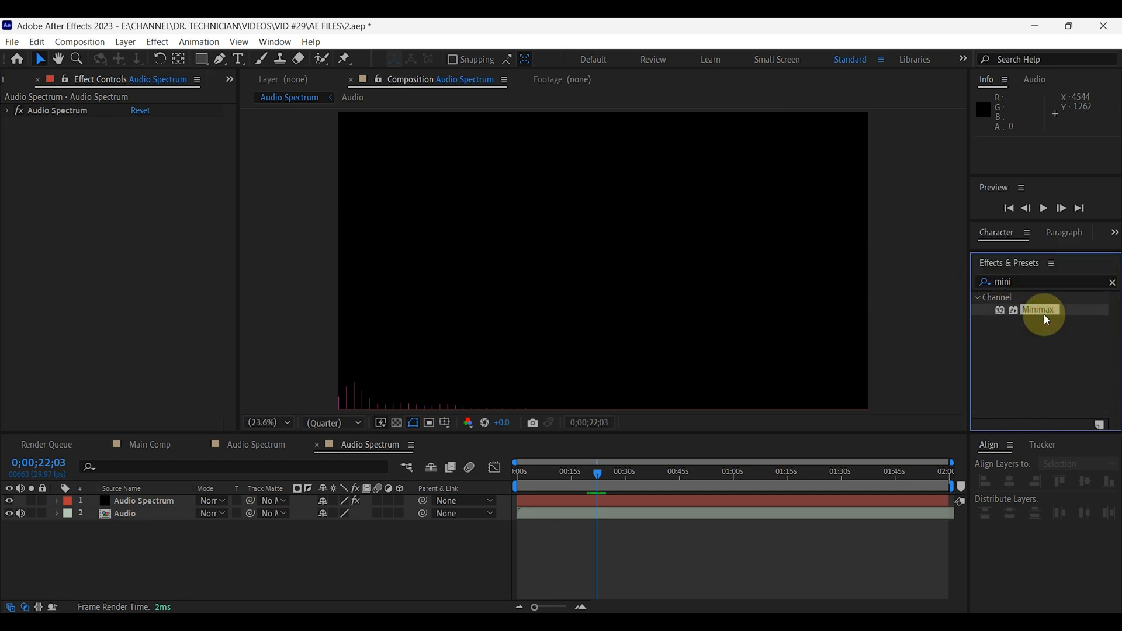
left_click_drag(1043, 311, 155, 501)
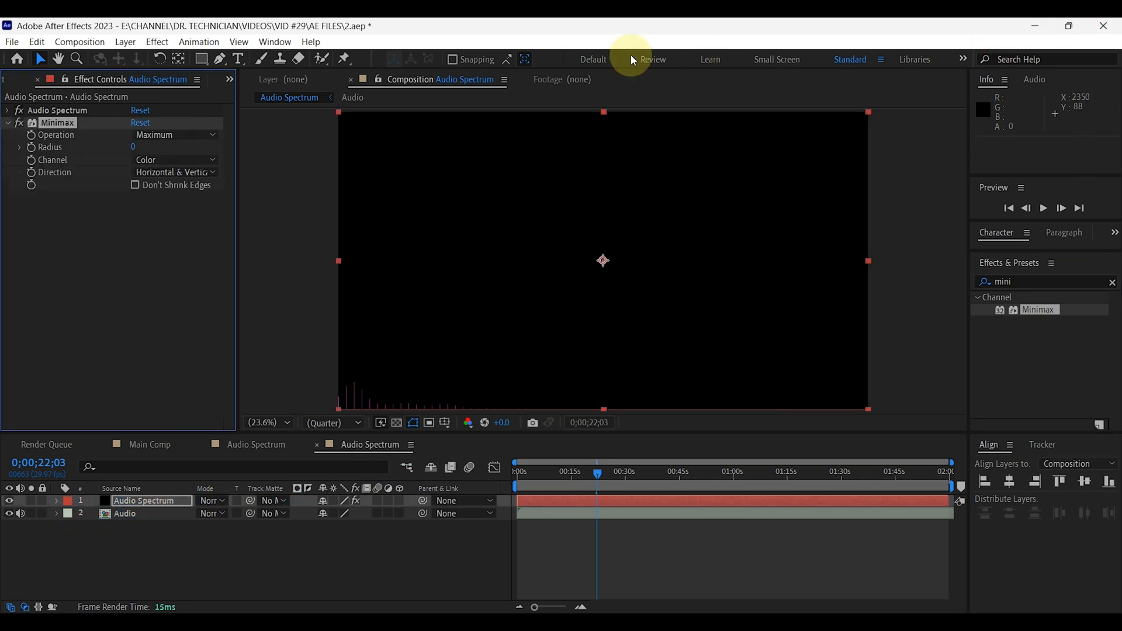
Set Minimax to radius 10, channel Alpha and Color, and direction Just Horizontal, then collapse its settings.
left_click(136, 147)
type("10")
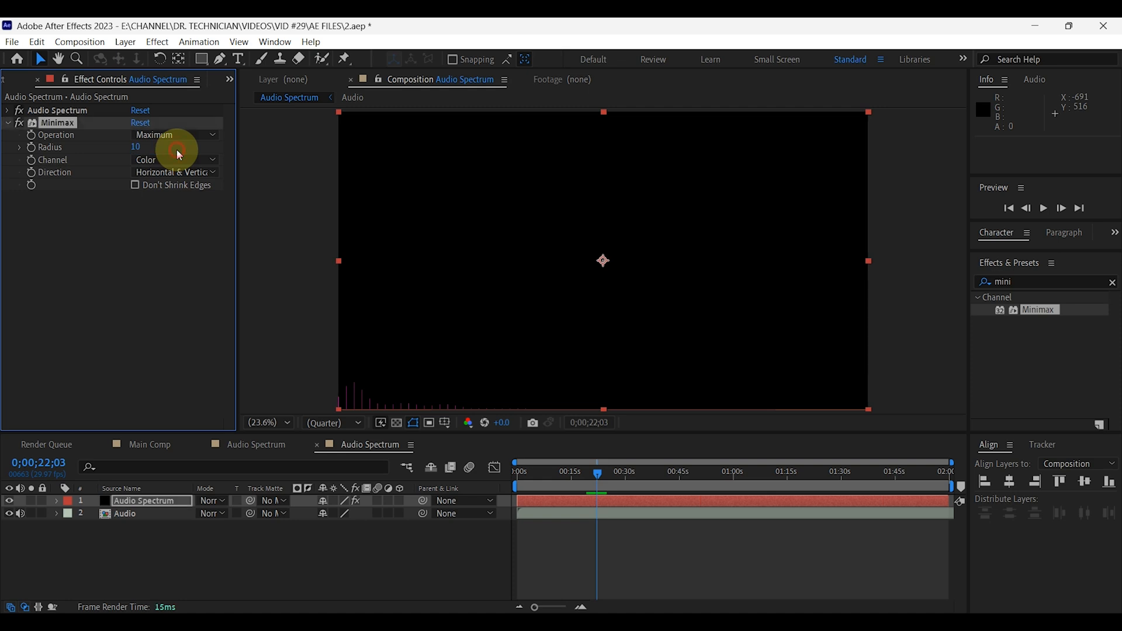
left_click(178, 154)
left_click(149, 159)
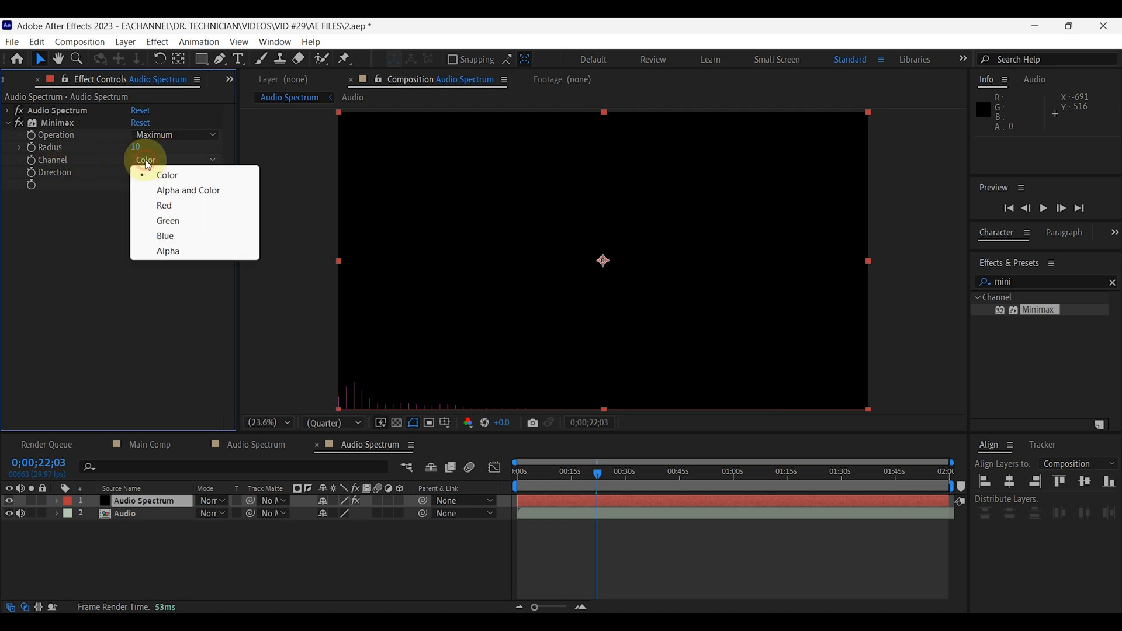
left_click(202, 202)
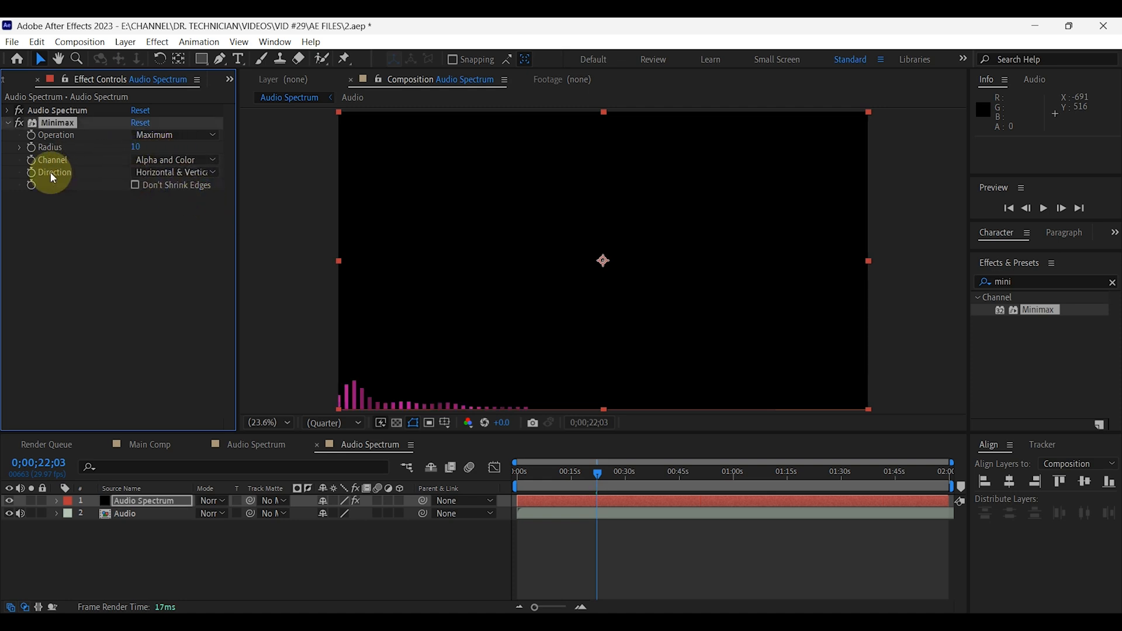
left_click(187, 172)
left_click(191, 205)
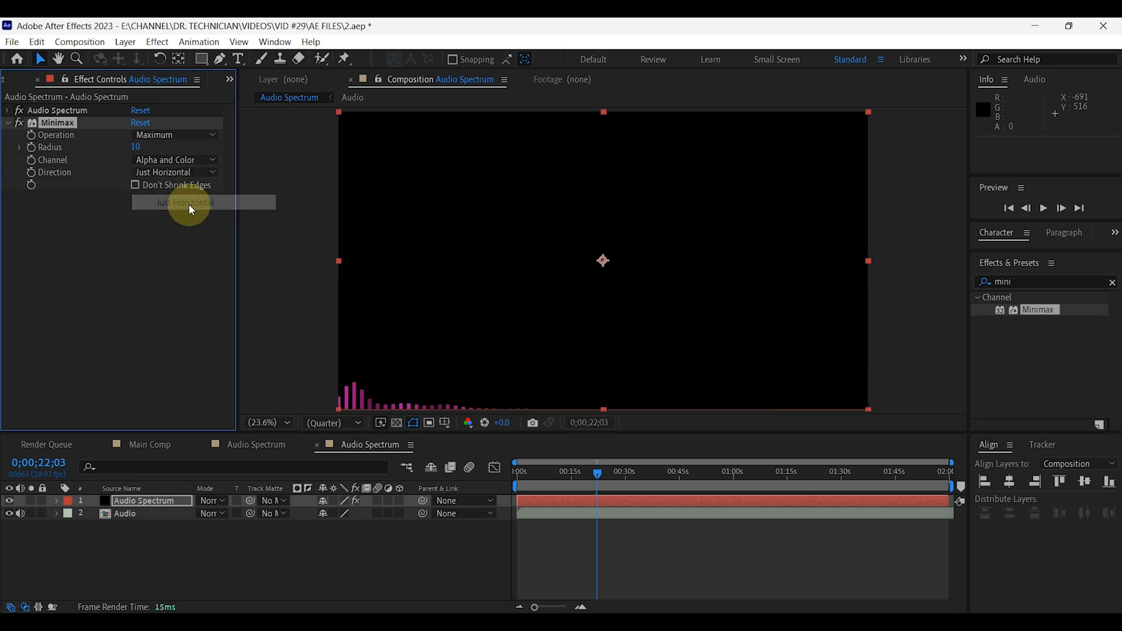
left_click(10, 128)
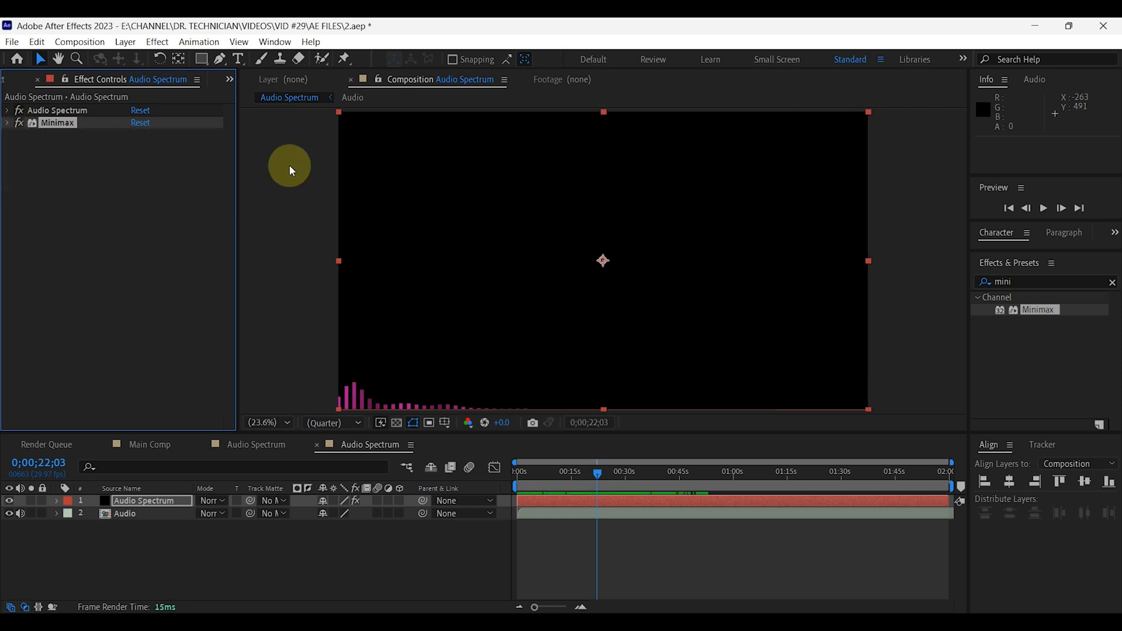
Apply the Venetian Blinds wipe preset to the Audio Spectrum layer and set its transition completion to 30%.
left_click(1006, 282)
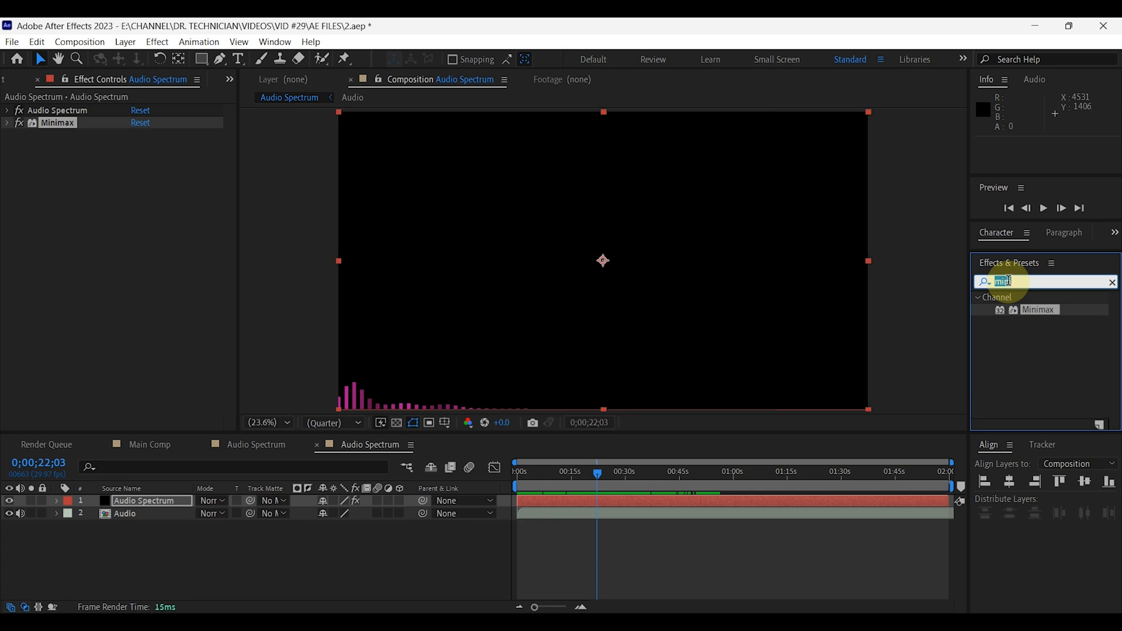
type("vene")
left_click_drag(1049, 323, 164, 503)
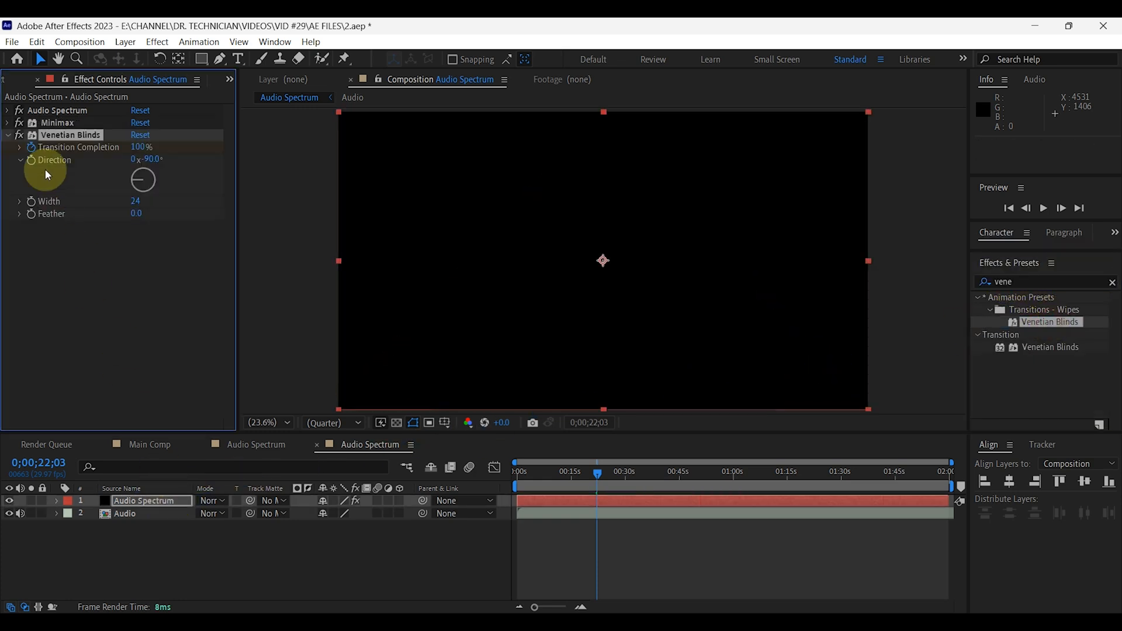
left_click(141, 153)
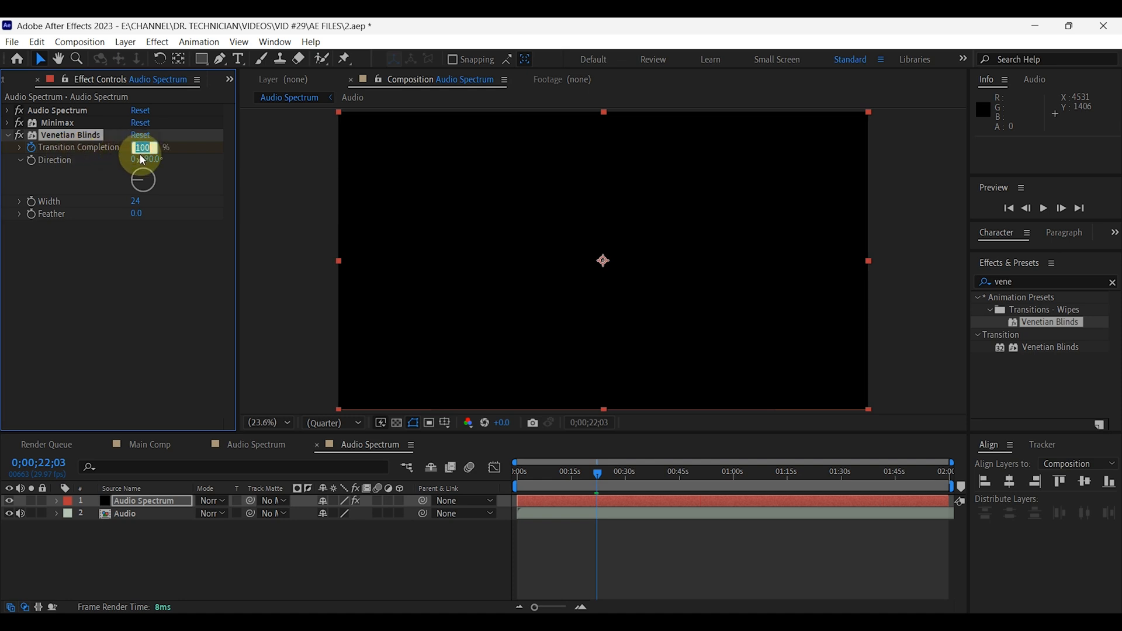
type("30")
key("Return")
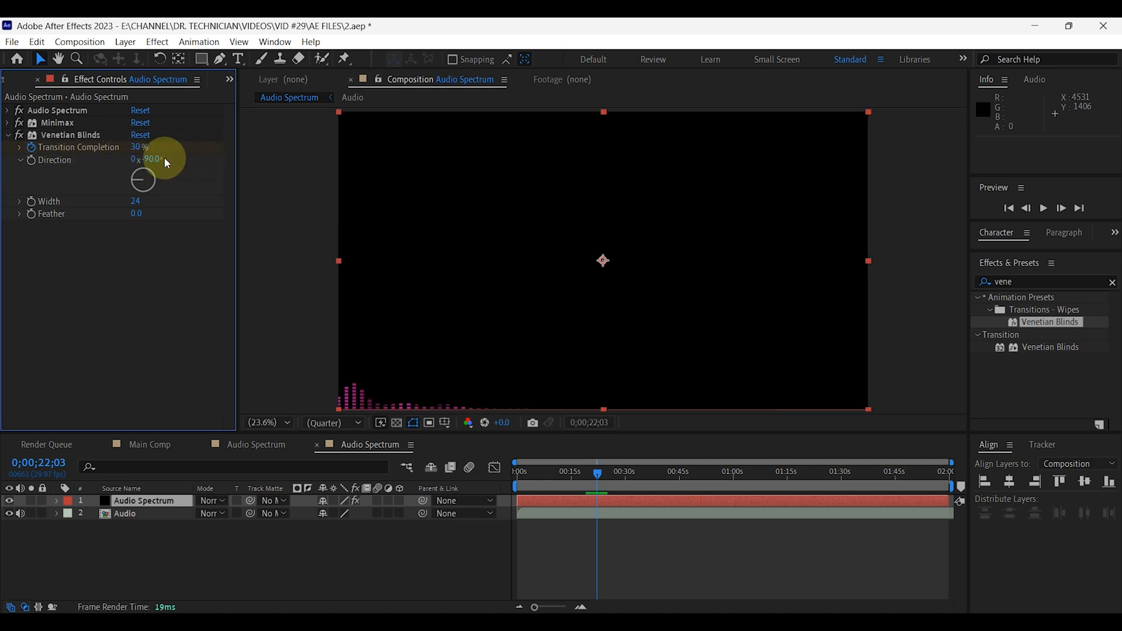
Set the Venetian Blinds direction to +90° and its width to 30.
left_click_drag(140, 173, 155, 185)
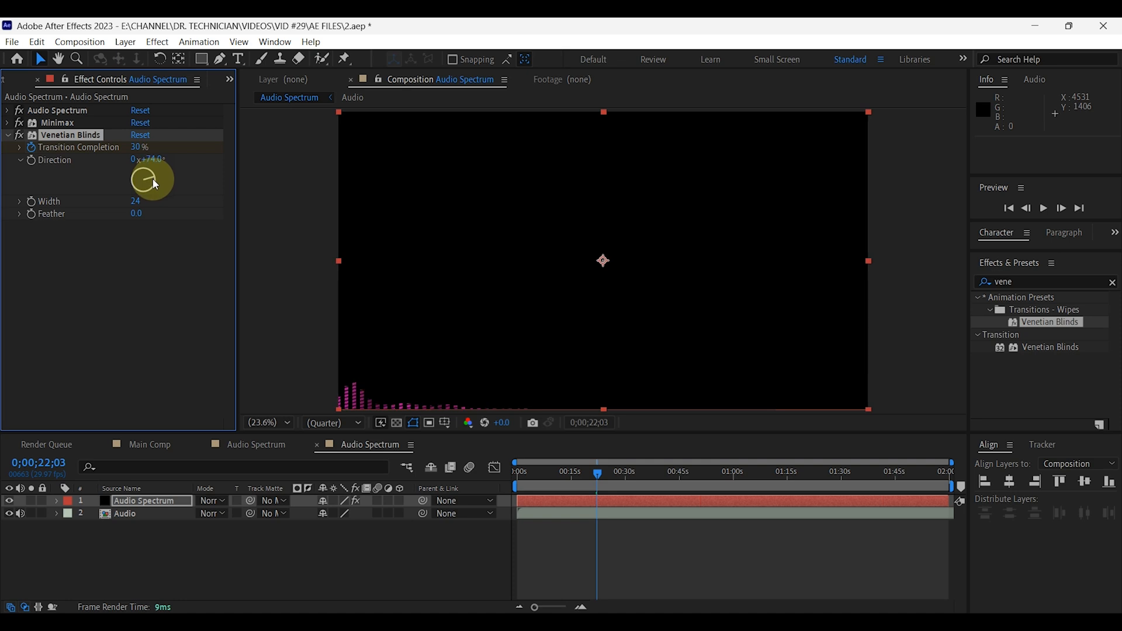
left_click(153, 159)
type("90")
left_click(177, 250)
left_click(136, 201)
type("30")
left_click(201, 248)
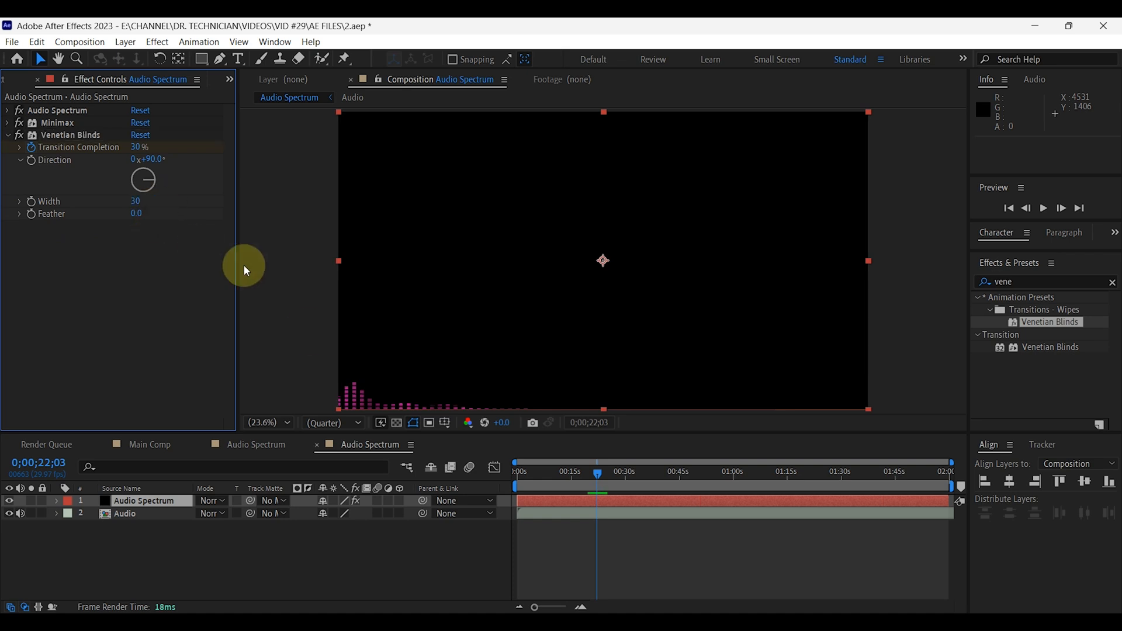
Examine the segmented bars up close at around 0;00;19;14, then fit the composition back in view.
scroll(364, 392, "up", 5)
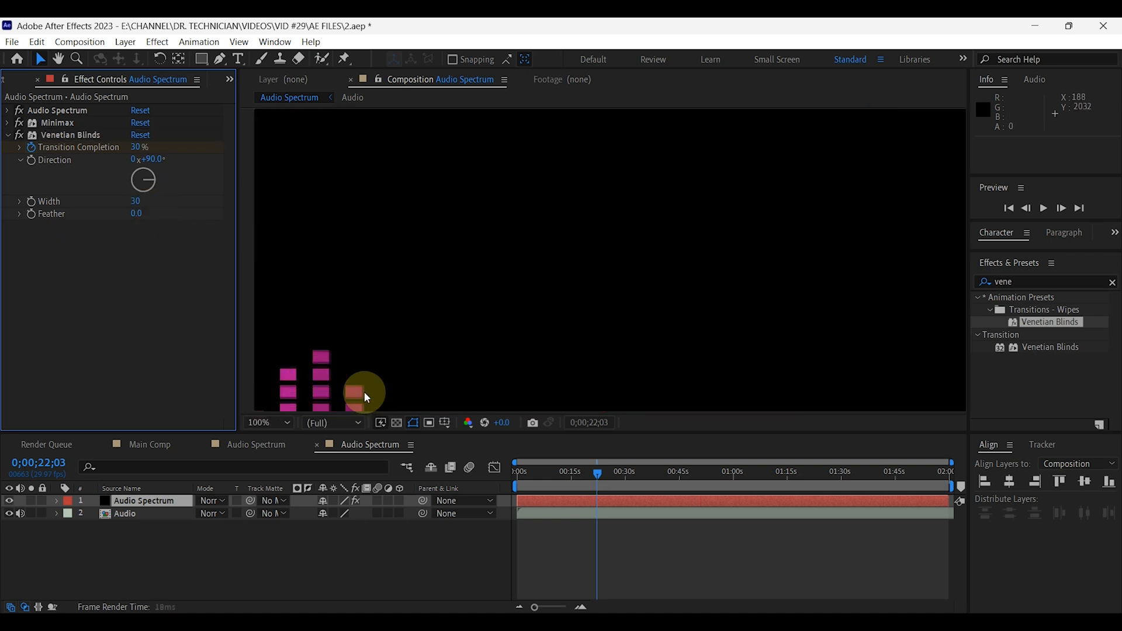
key("h")
left_click_drag(374, 325, 390, 242)
key("v")
mouse_move(604, 472)
left_mouse_down()
mouse_move(574, 473)
mouse_move(591, 479)
left_mouse_up()
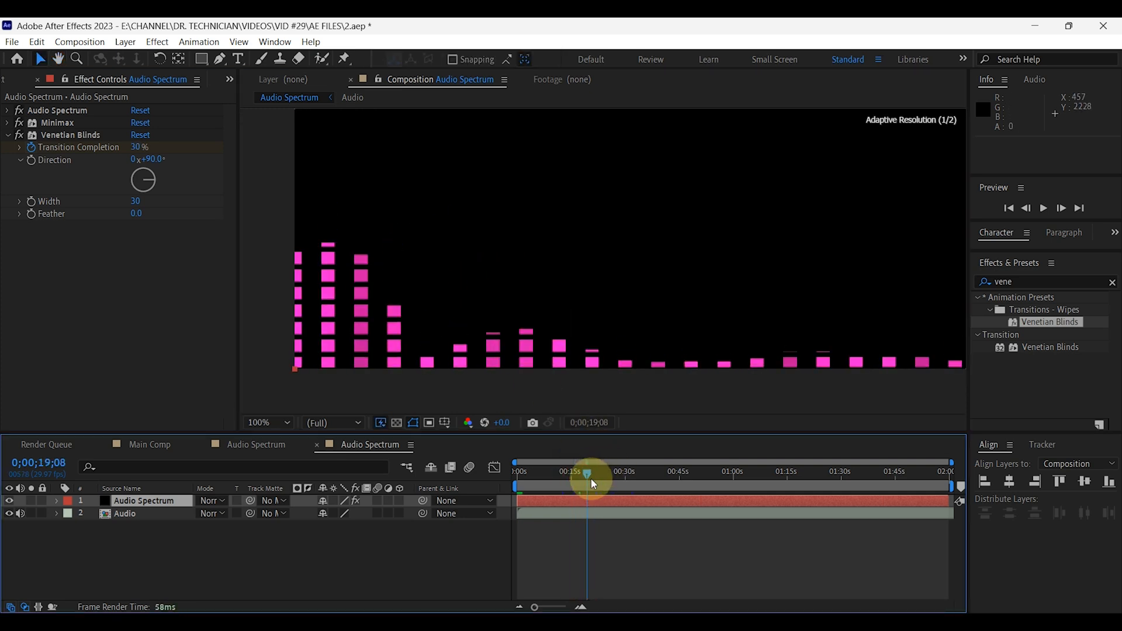
left_click(286, 423)
left_click(273, 299)
left_click_drag(658, 238, 484, 329)
left_click(291, 428)
left_click(276, 181)
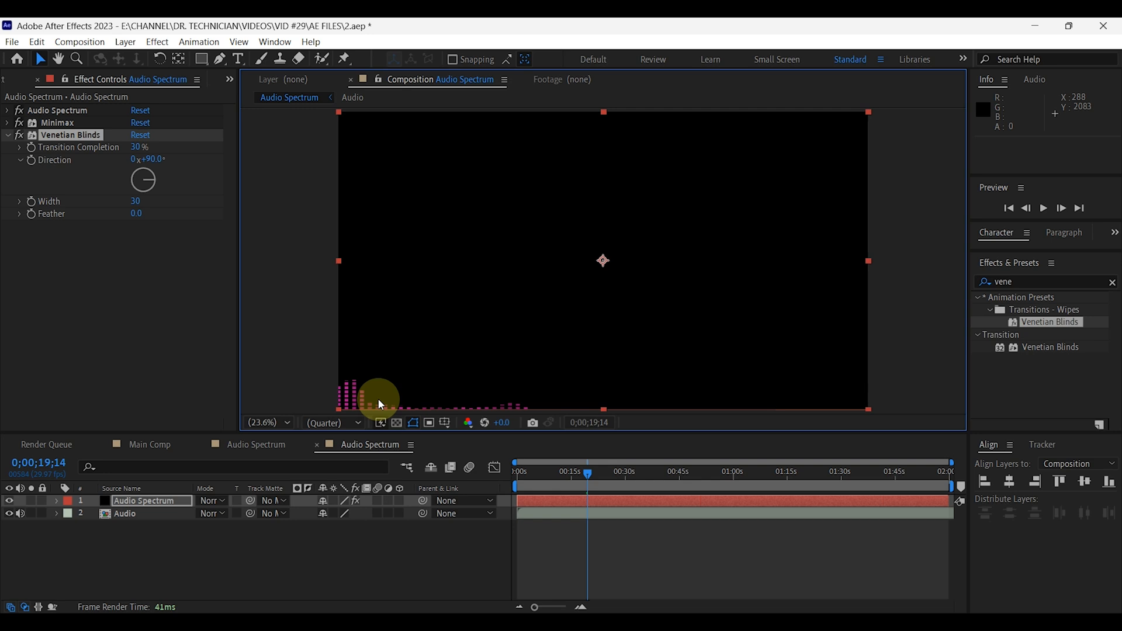
Add a Fill effect to the Audio Spectrum layer, set its color to white (FFFFFF), and collapse the effect settings.
left_click(1016, 279)
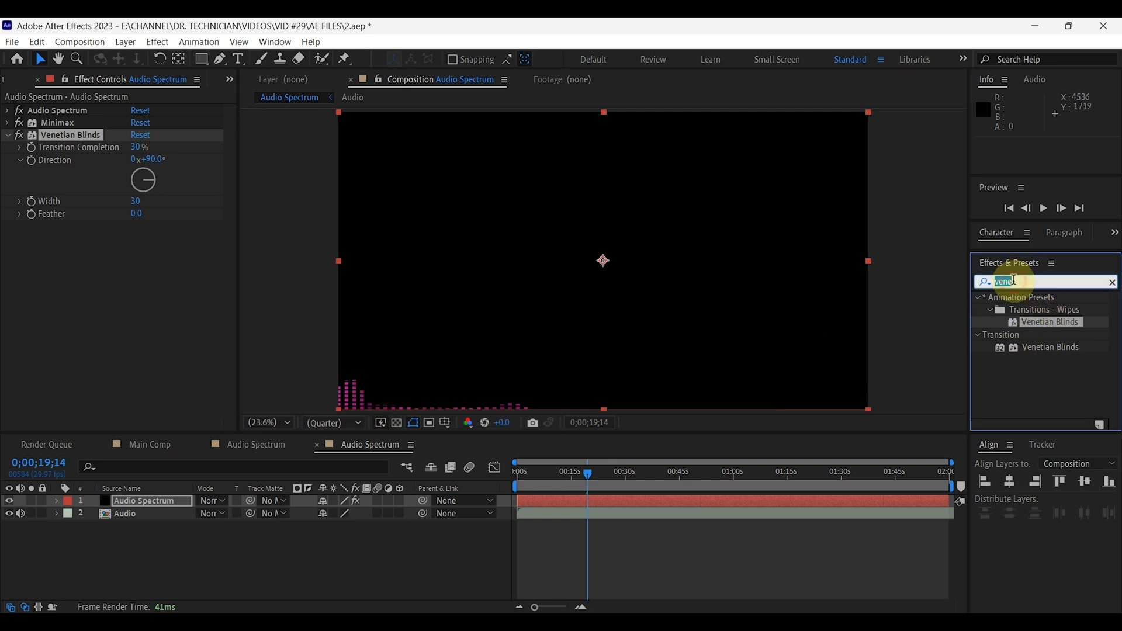
type("fill")
left_click_drag(1033, 371, 352, 335)
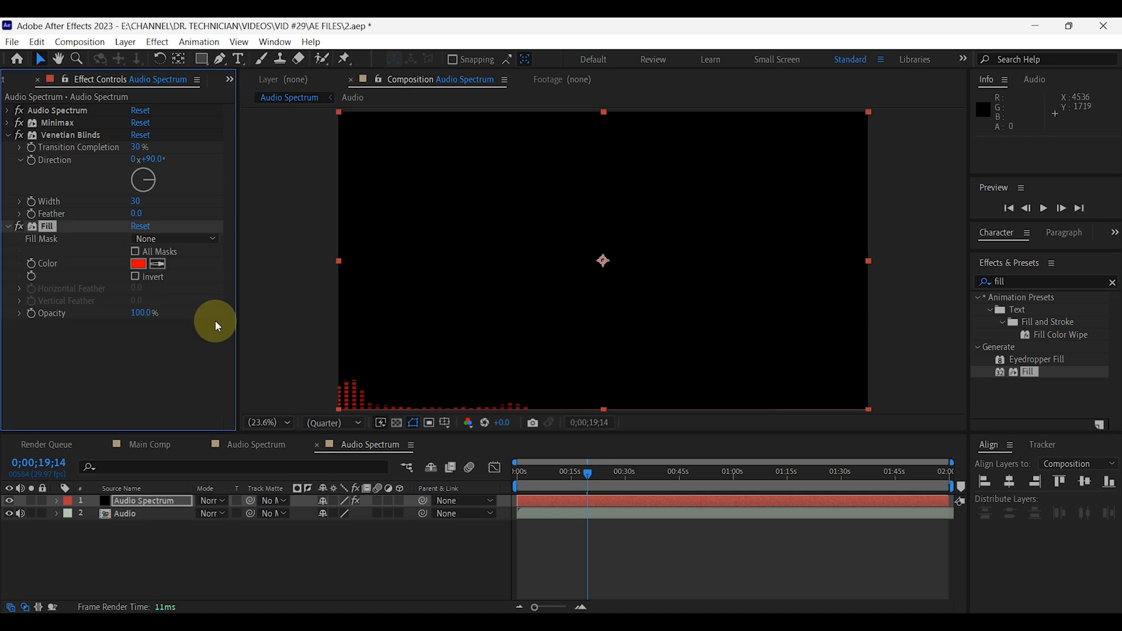
left_click(139, 265)
left_click_drag(423, 467, 311, 392)
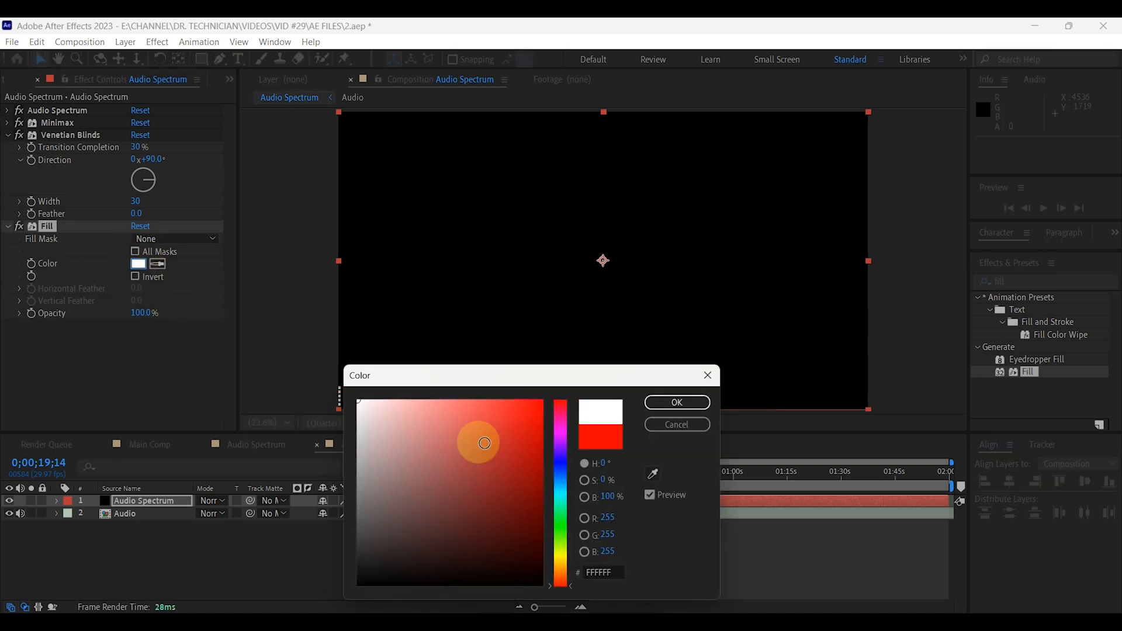
left_click(675, 406)
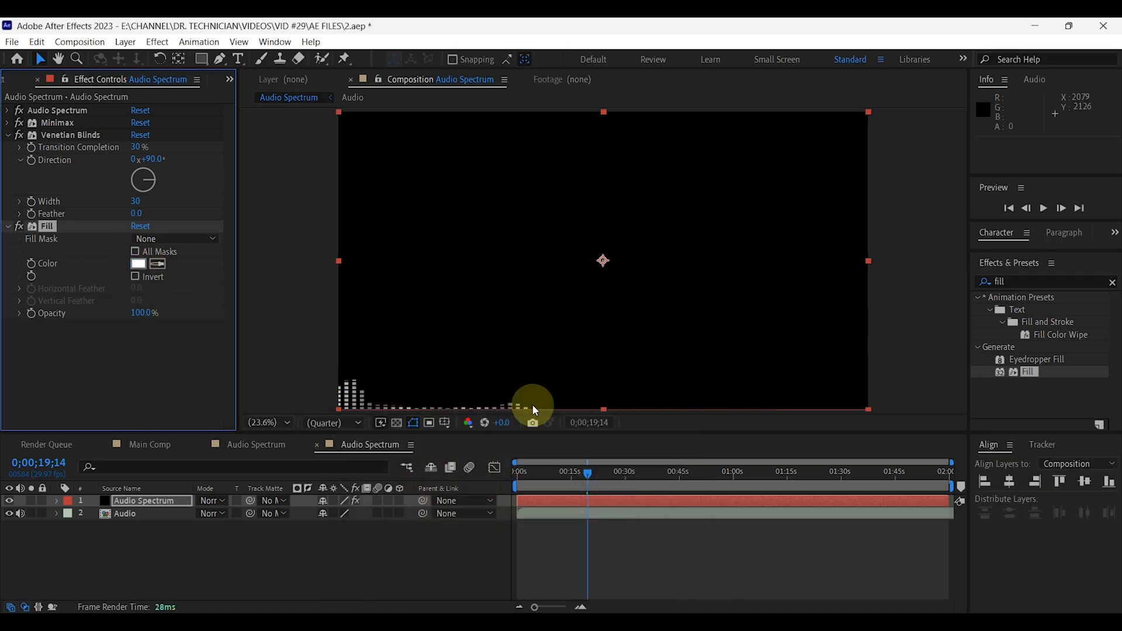
left_click(8, 227)
left_click(8, 135)
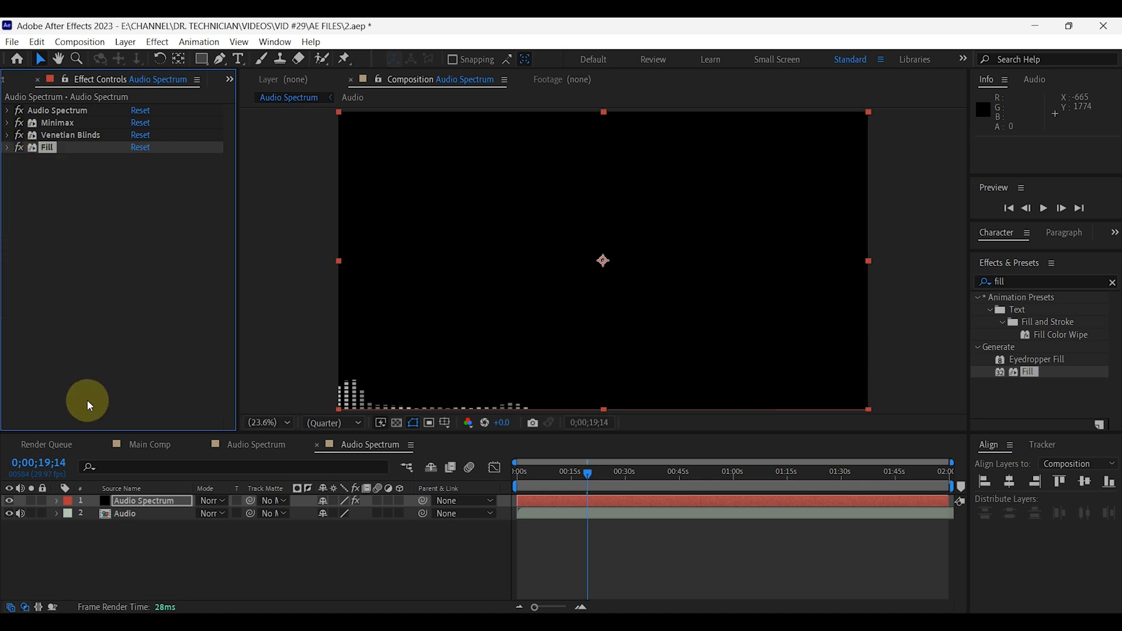
Duplicate the Audio Spectrum layer twice.
left_click(143, 507)
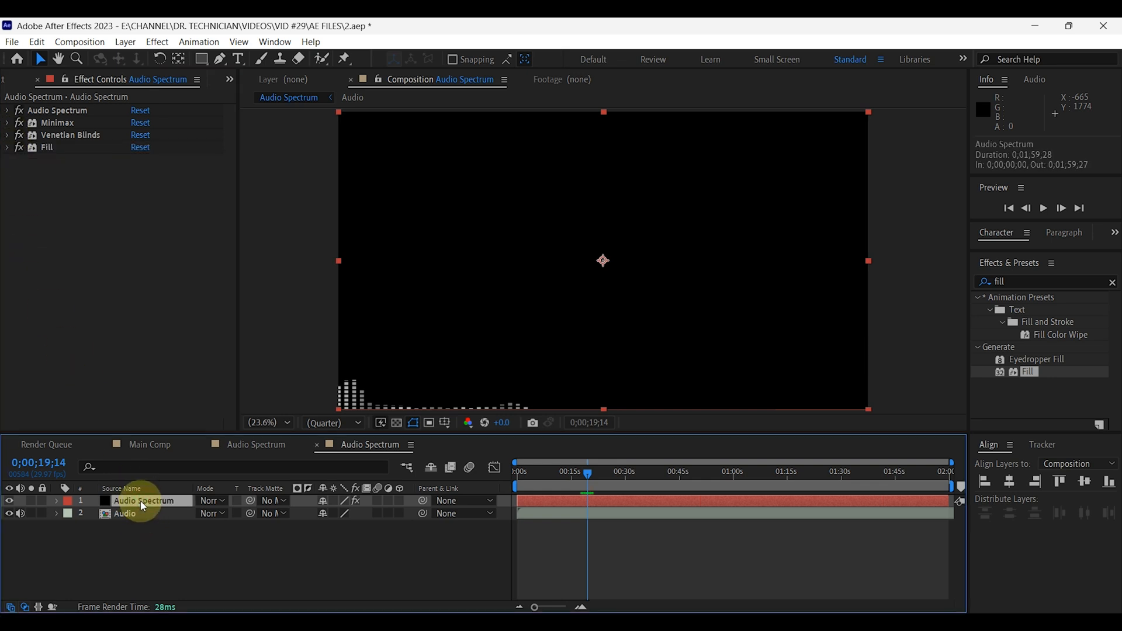
key("ctrl+d")
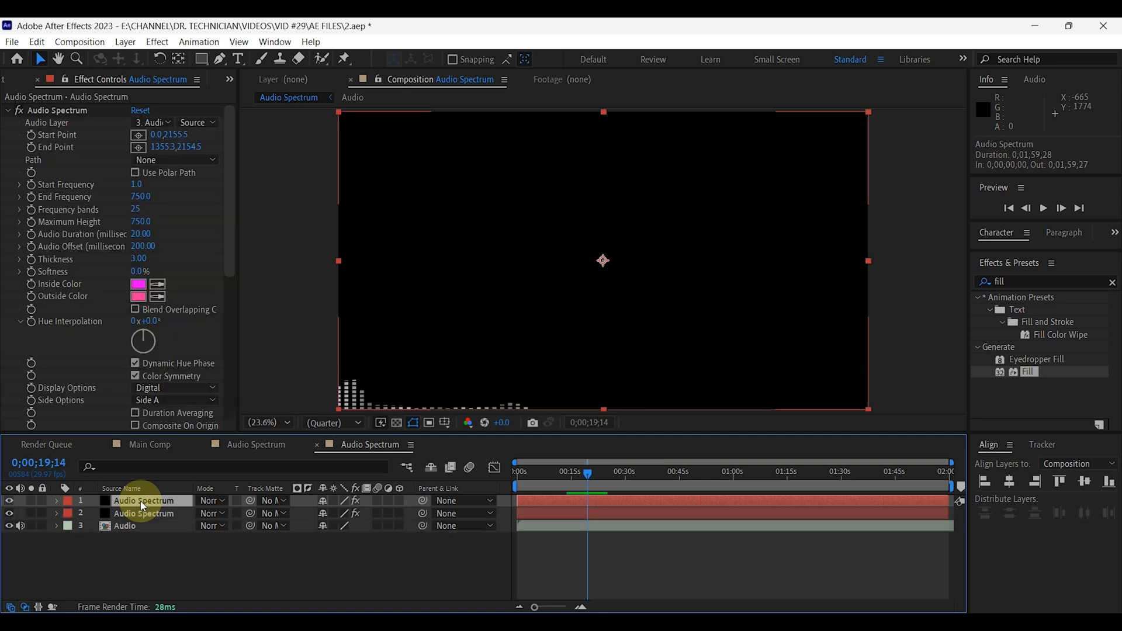
key("ctrl+d")
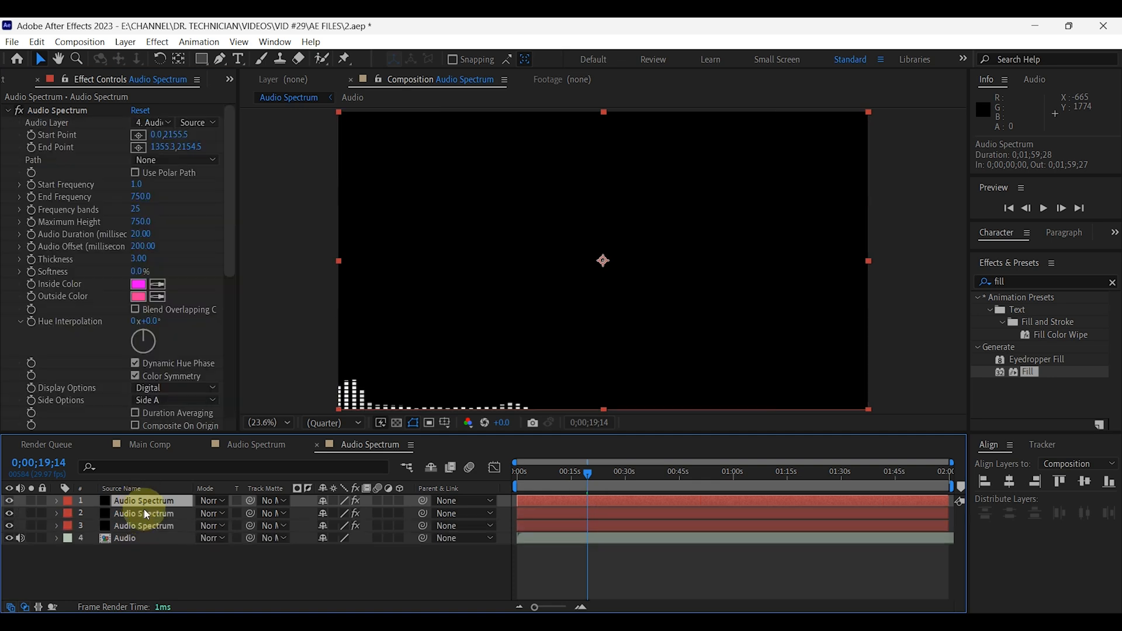
On the second Audio Spectrum layer, place the start point at about 1355, 2160 and the end point at about 2643, 2160.
left_click(145, 511)
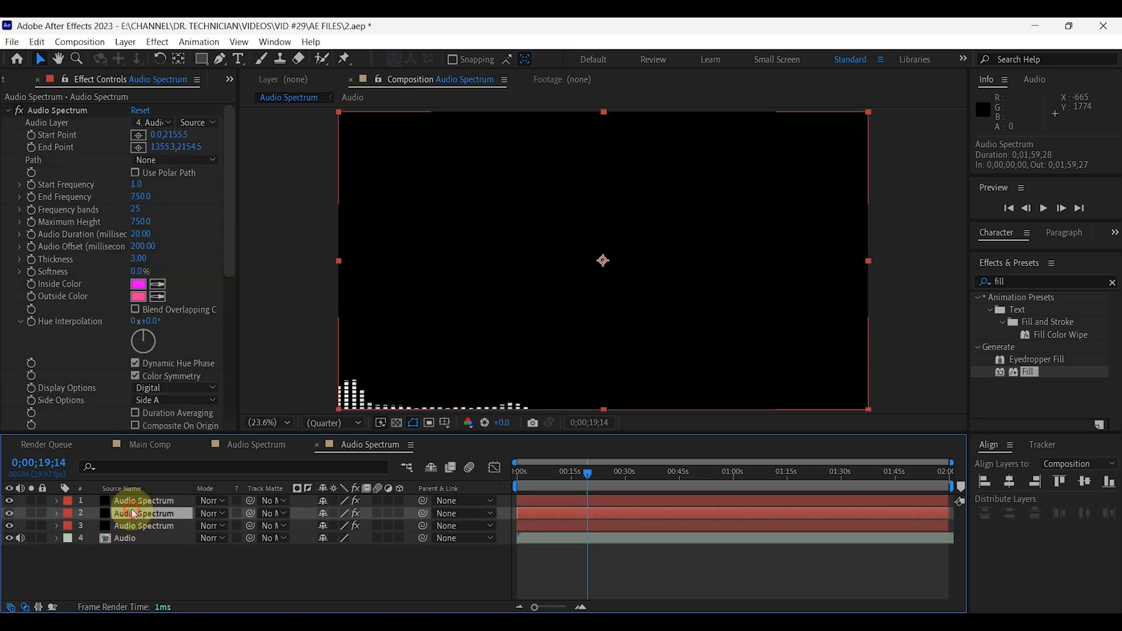
left_click(138, 135)
left_click(526, 409)
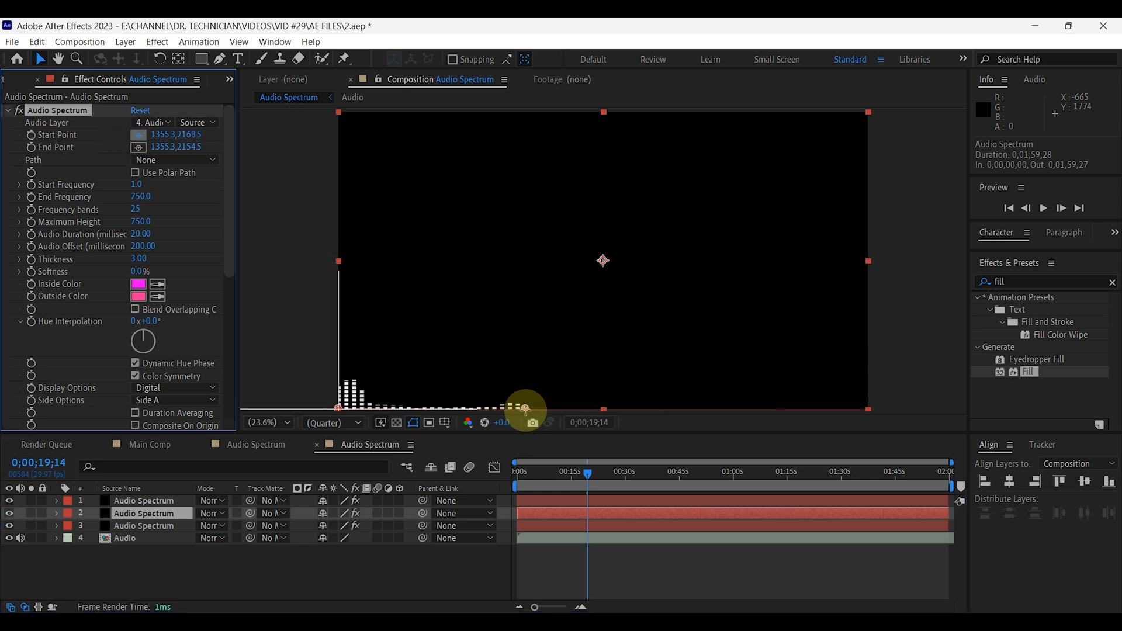
left_click(138, 147)
left_click(690, 397)
left_click_drag(690, 398, 704, 409)
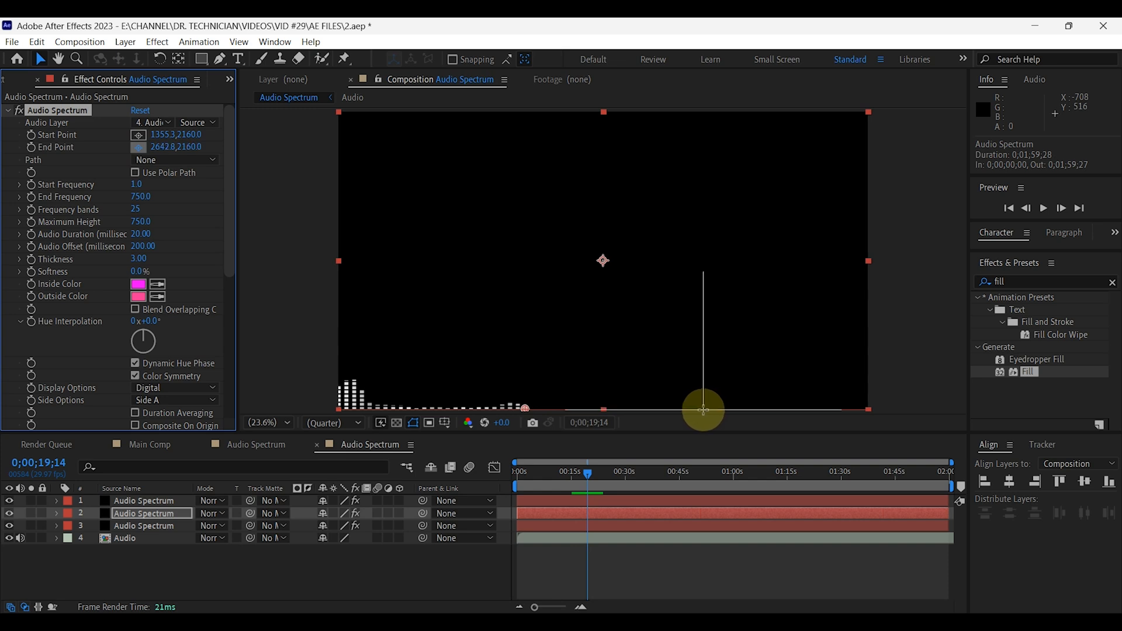
On the topmost Audio Spectrum layer, place the start point at about 2655, 2160 and the end point at about 3837, 2160.
left_click(170, 501)
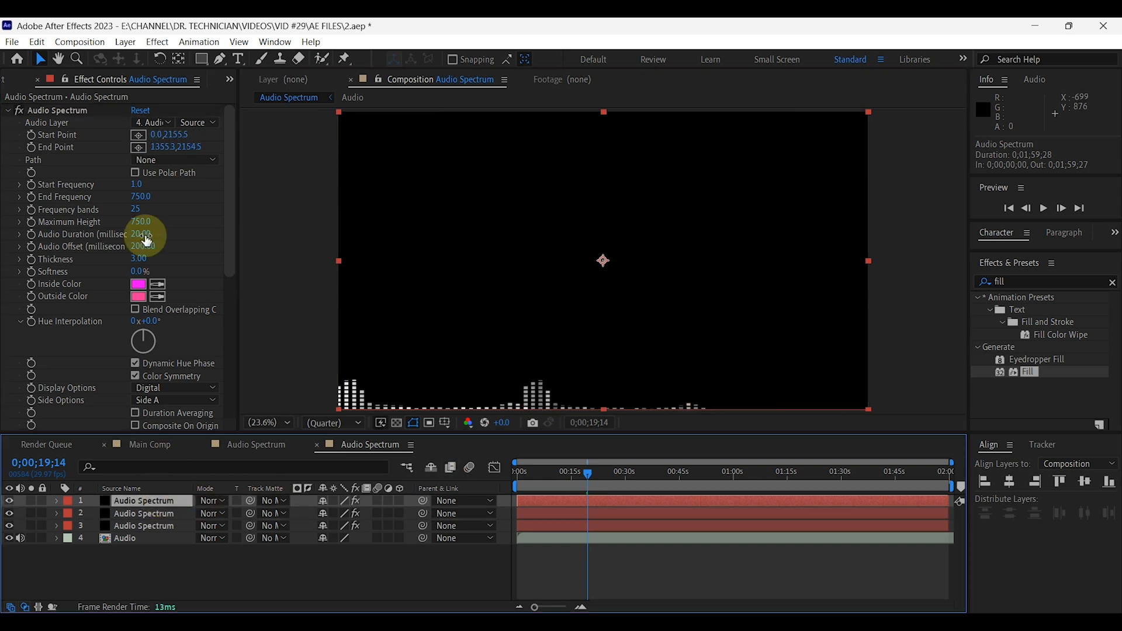
left_click(132, 138)
left_click(705, 409)
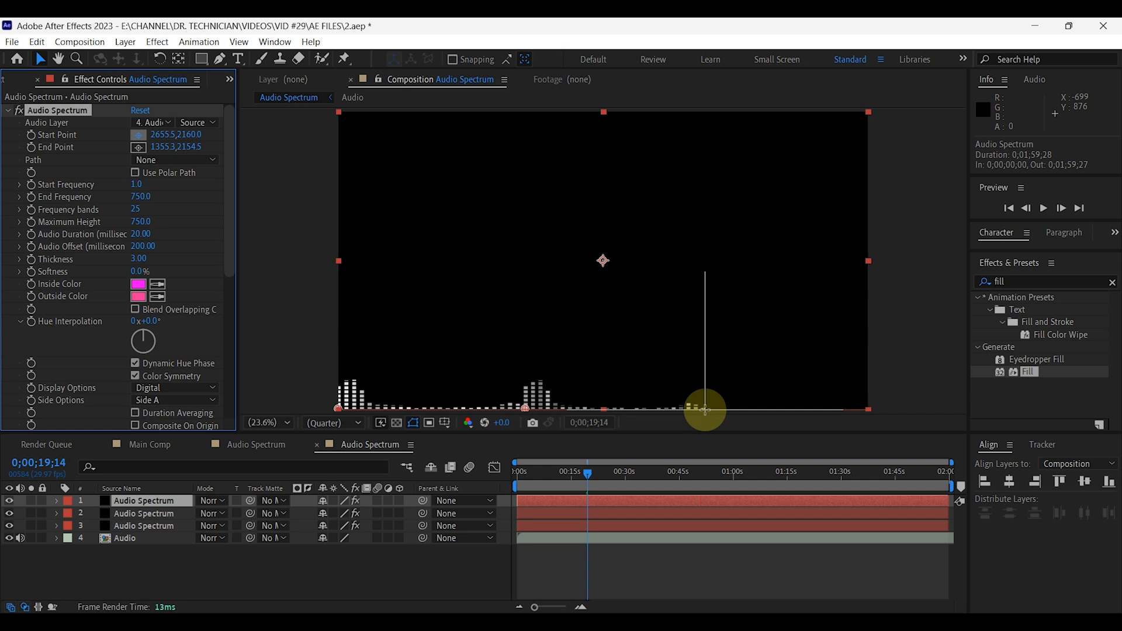
left_click(138, 147)
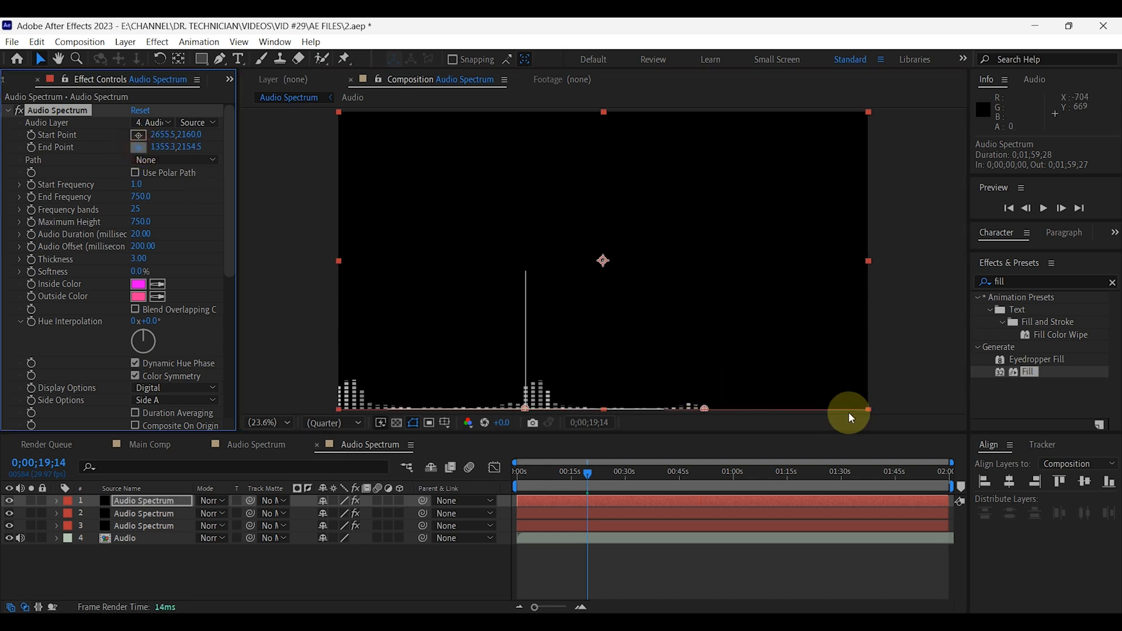
left_click(868, 410)
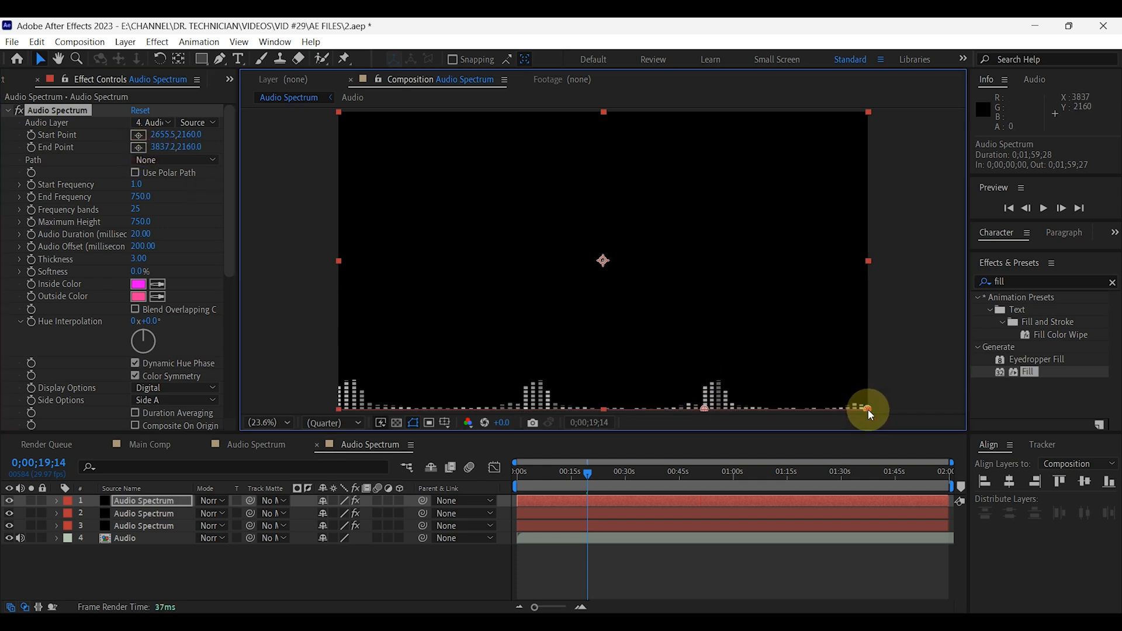
Preview the three-part spectrum from the beginning of the composition.
left_click_drag(587, 472, 518, 473)
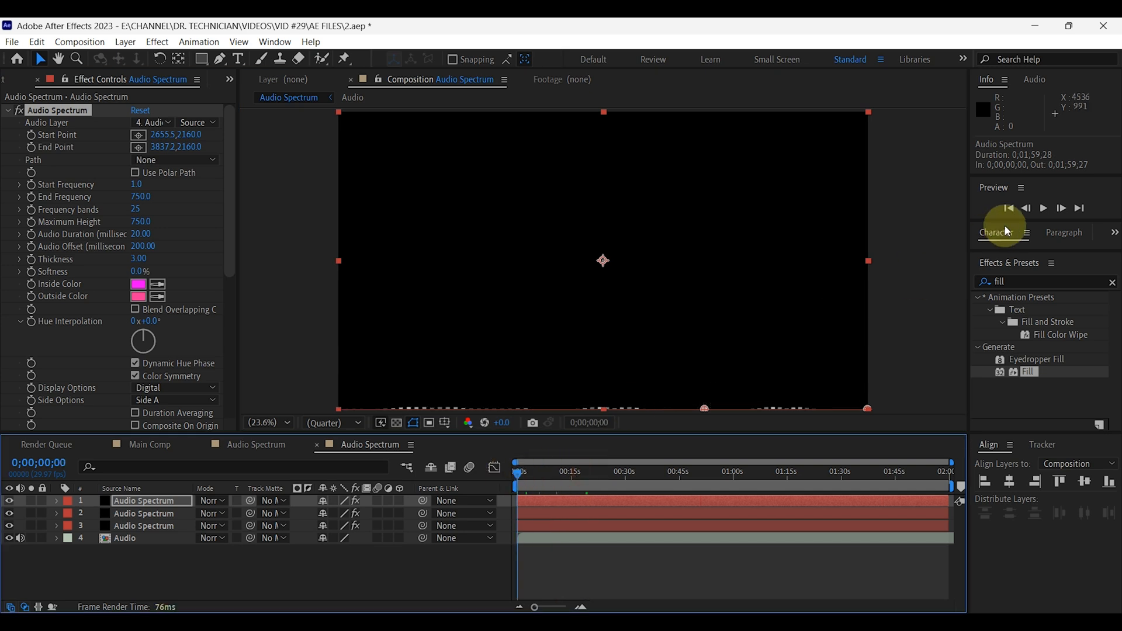
left_click(1044, 208)
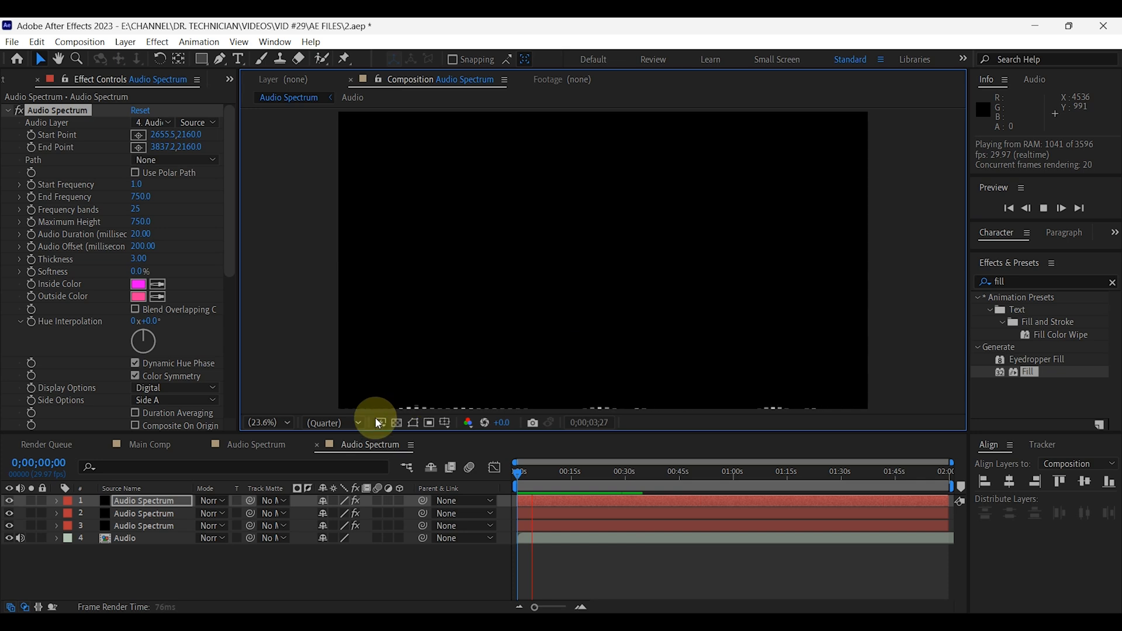
Preview the three-part spectrum at 33.3% magnification to examine the bars along the composition's lower edge.
left_click(284, 424)
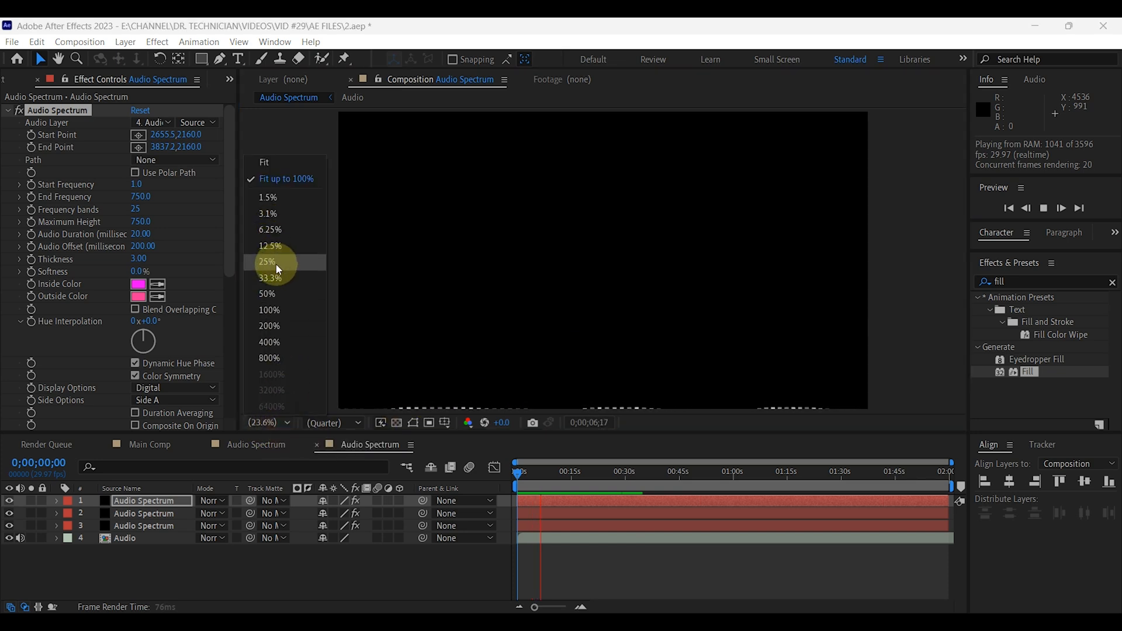
left_click(278, 279)
key("space")
left_click_drag(572, 325, 662, 140)
left_click_drag(612, 235, 521, 317)
key("space")
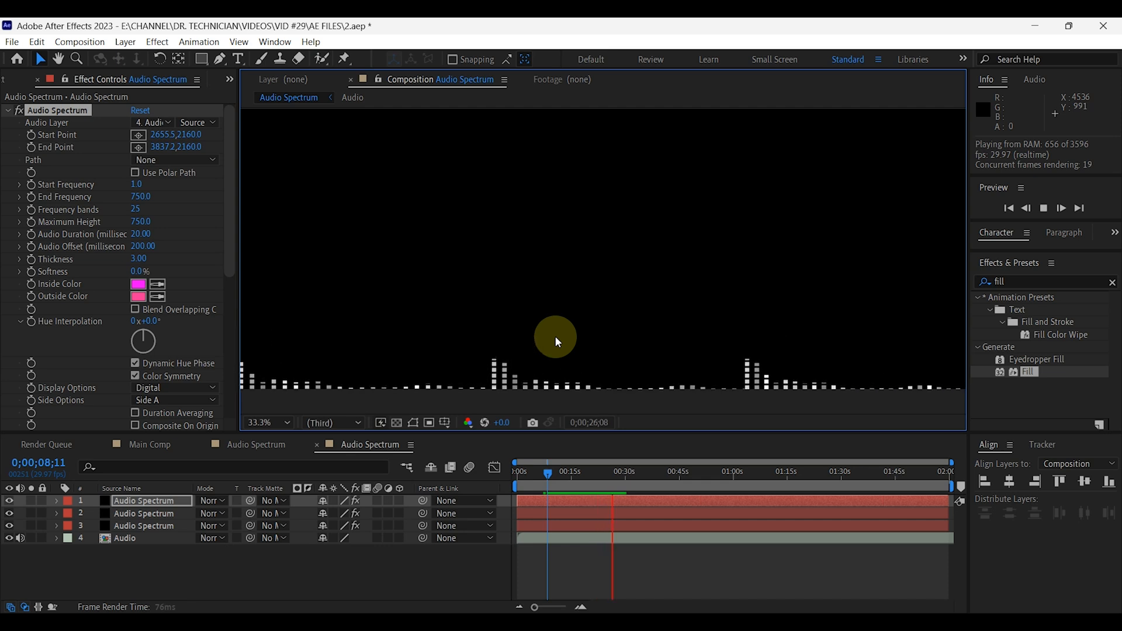
left_click(1042, 210)
Collapse the Audio Spectrum, Minimax, Venetian Blinds and Fill effect settings of the topmost spectrum layer.
left_click(8, 110)
left_click(7, 122)
left_click(8, 135)
left_click(7, 148)
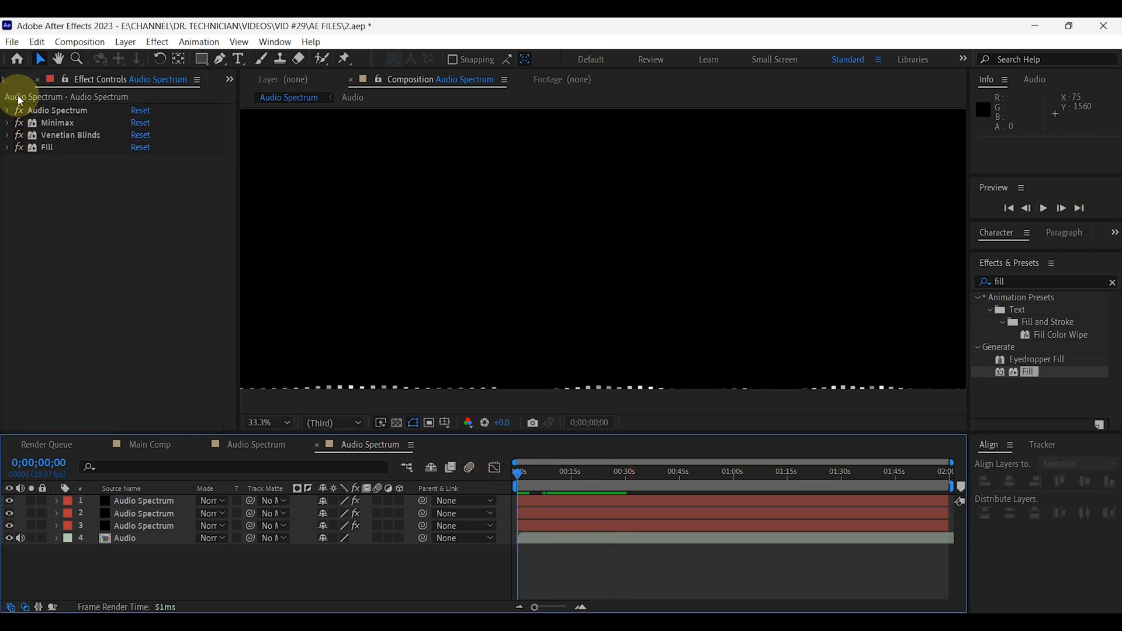
Create a new composition named Album Label with the UHD 3840x2160, 29.97 fps preset.
left_click(232, 81)
left_click(264, 96)
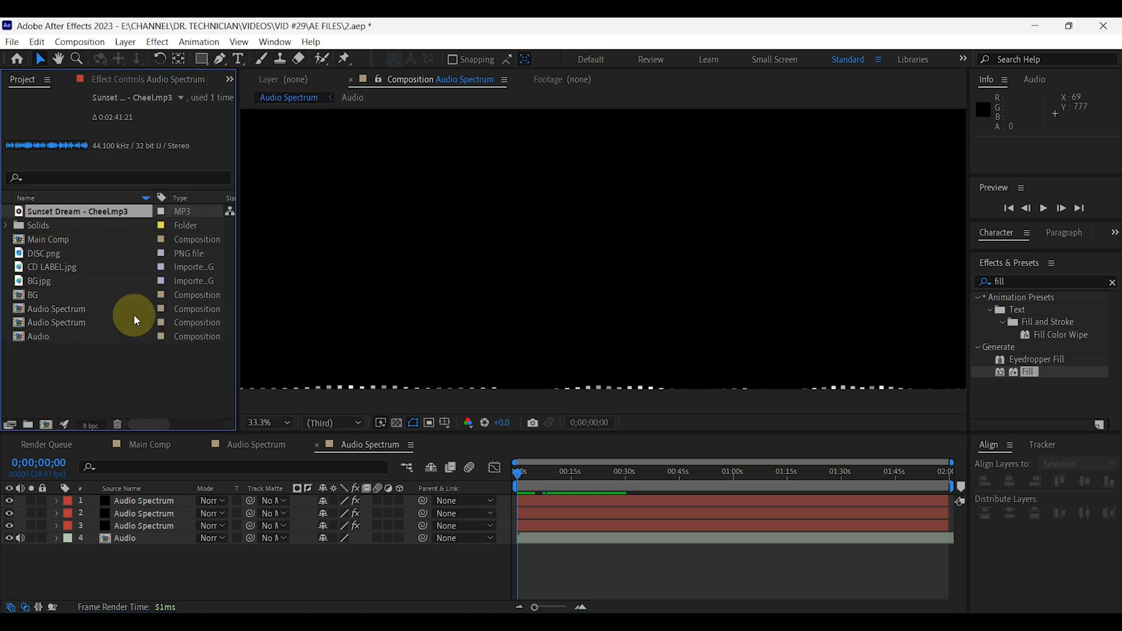
left_click(47, 425)
type("Album Label")
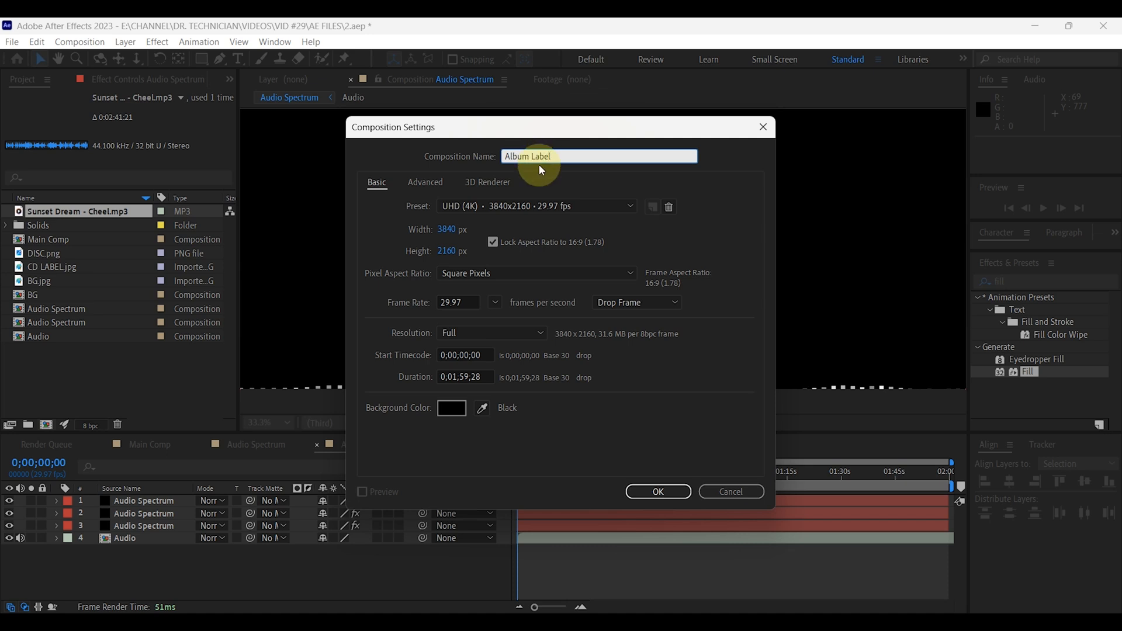
left_click(650, 492)
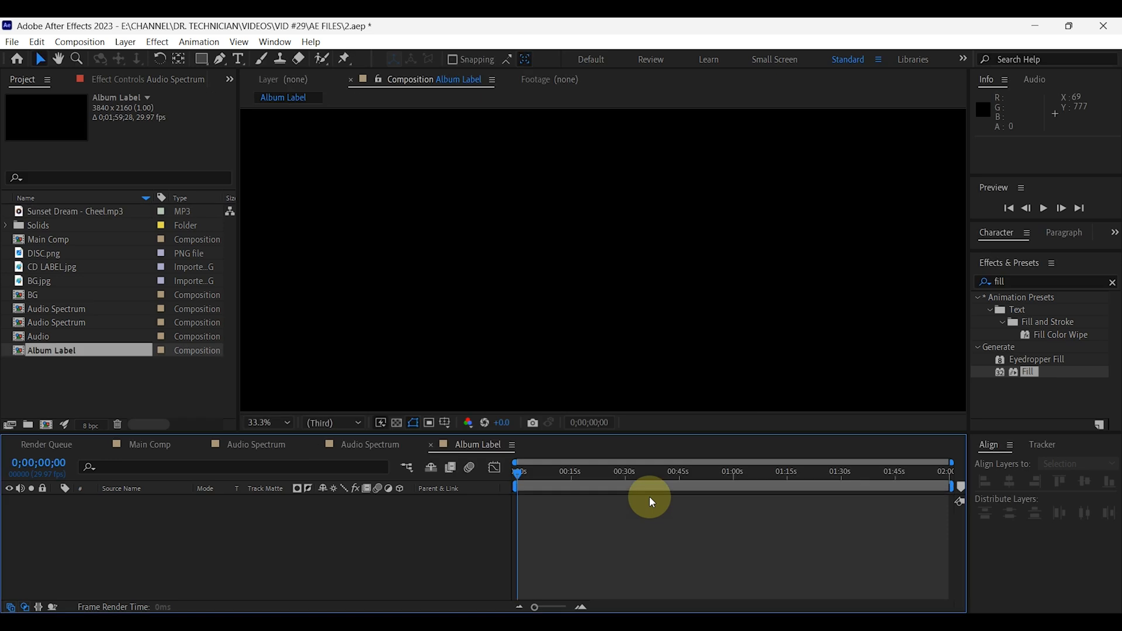
Add DISC.png as a layer in the Album Label composition.
left_click(277, 423)
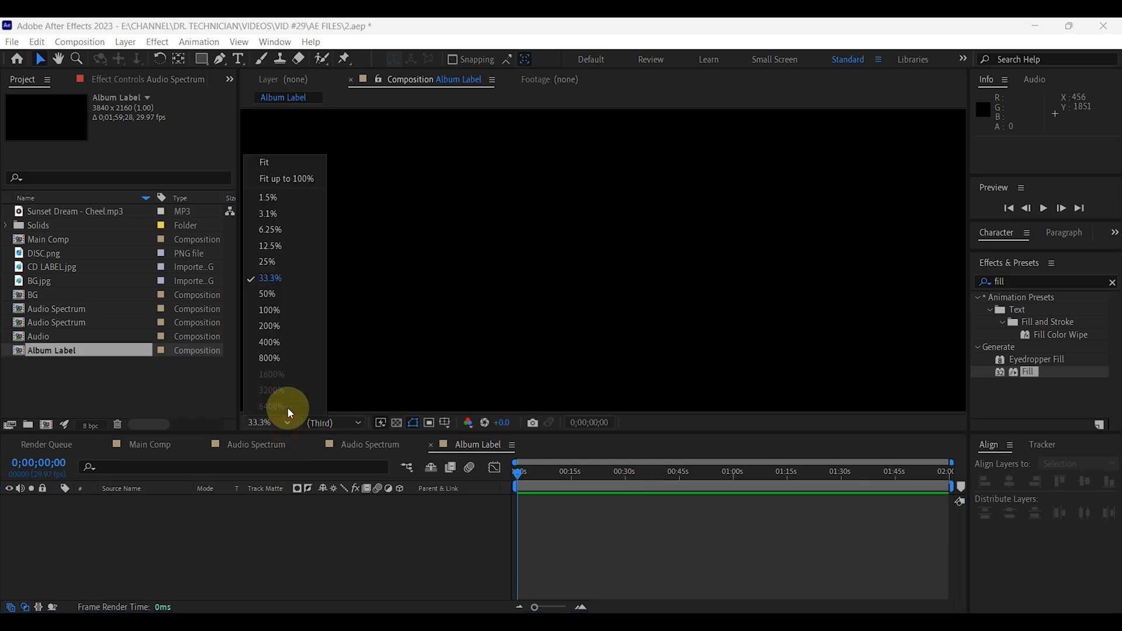
left_click(271, 164)
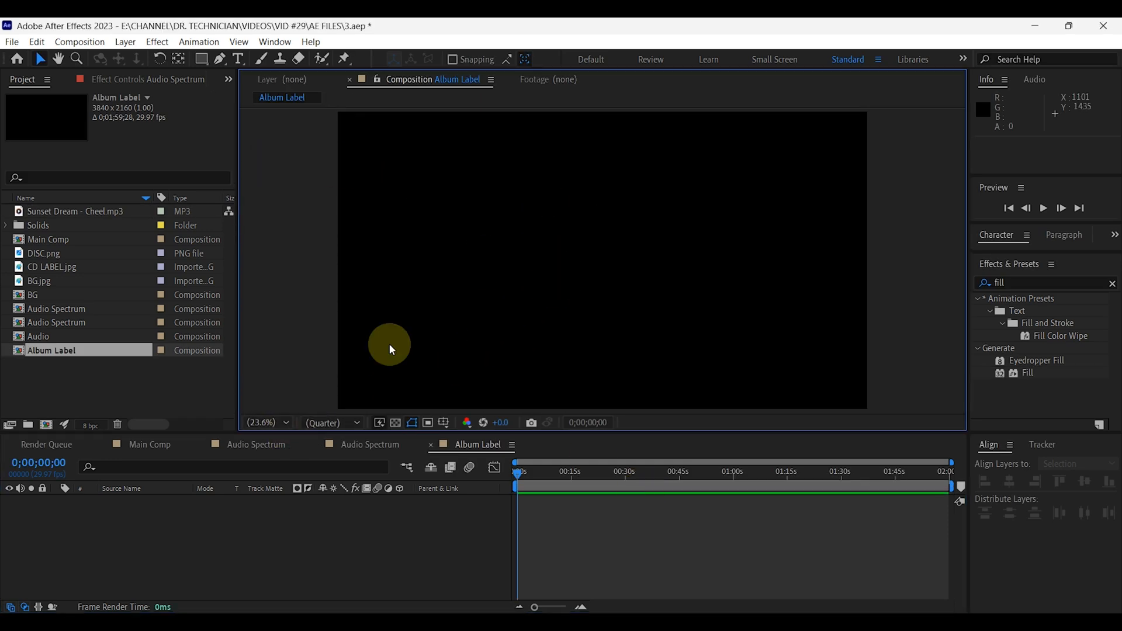
left_click(203, 525)
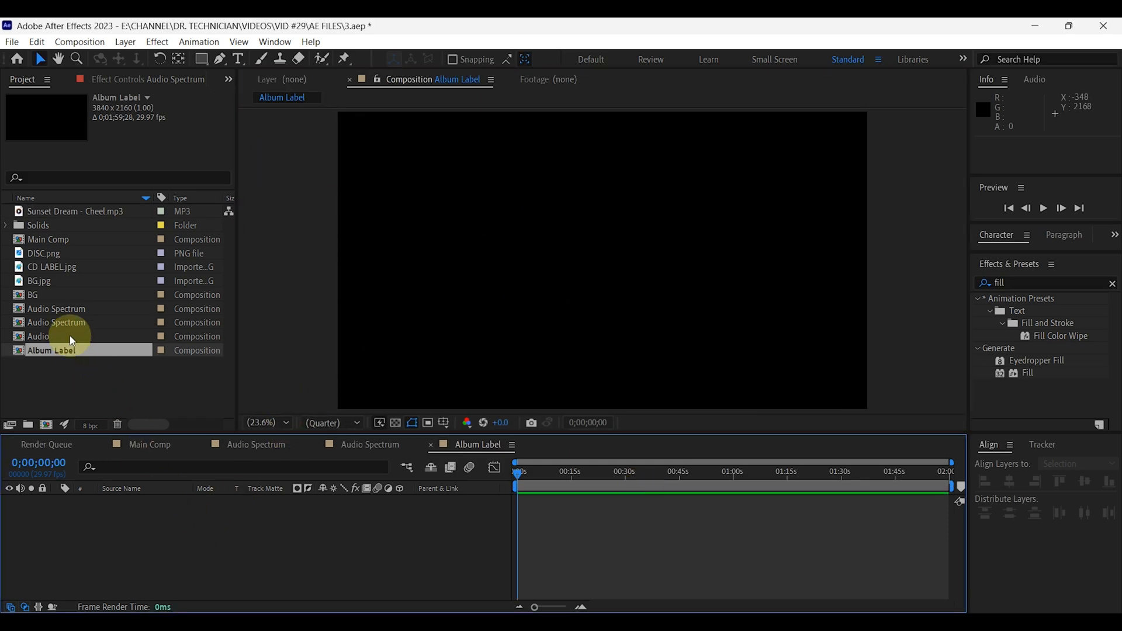
left_click_drag(50, 263, 146, 532)
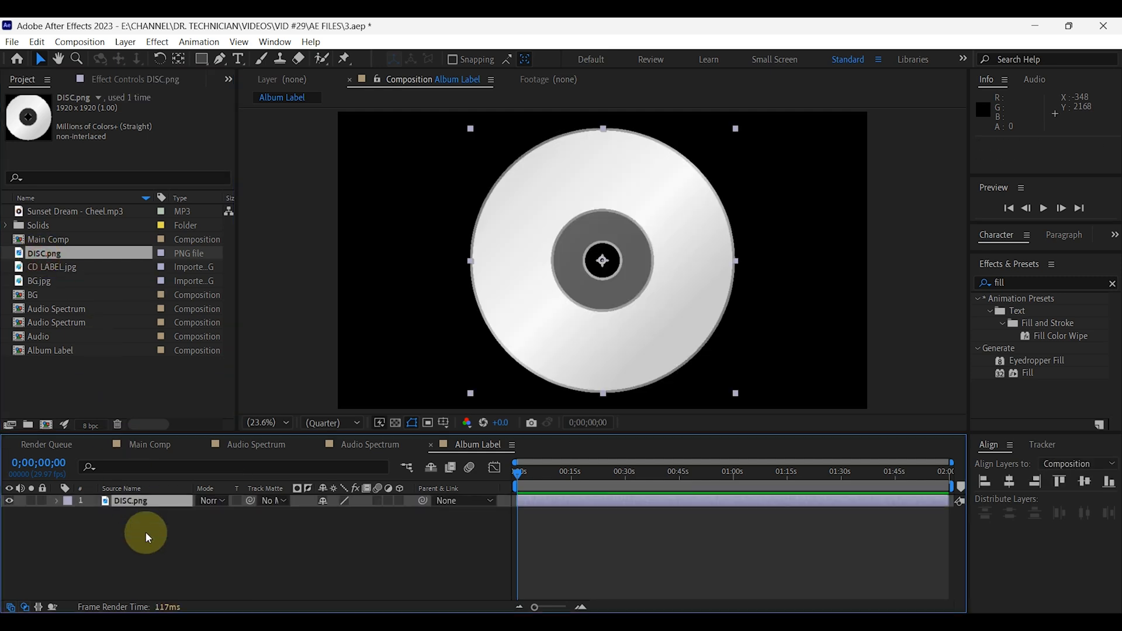
left_click(580, 289)
Scale the DISC.png layer to 50% and move it to the right of the frame's centre.
left_click(156, 509)
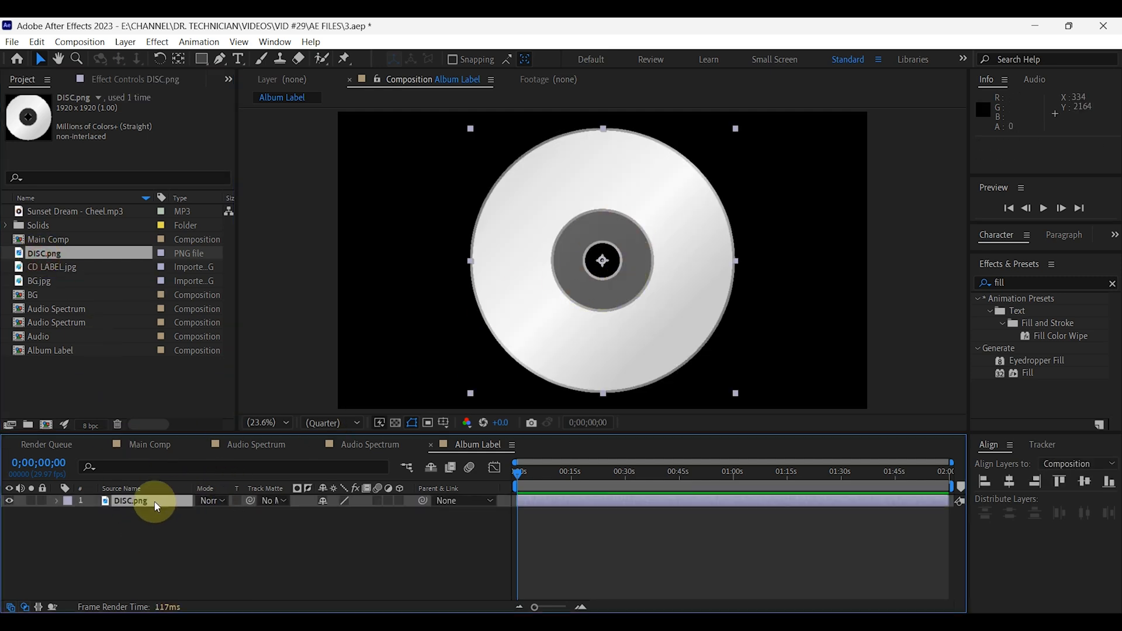
key("s")
mouse_move(367, 515)
left_mouse_down()
mouse_move(327, 513)
mouse_move(363, 514)
mouse_move(351, 514)
left_mouse_up()
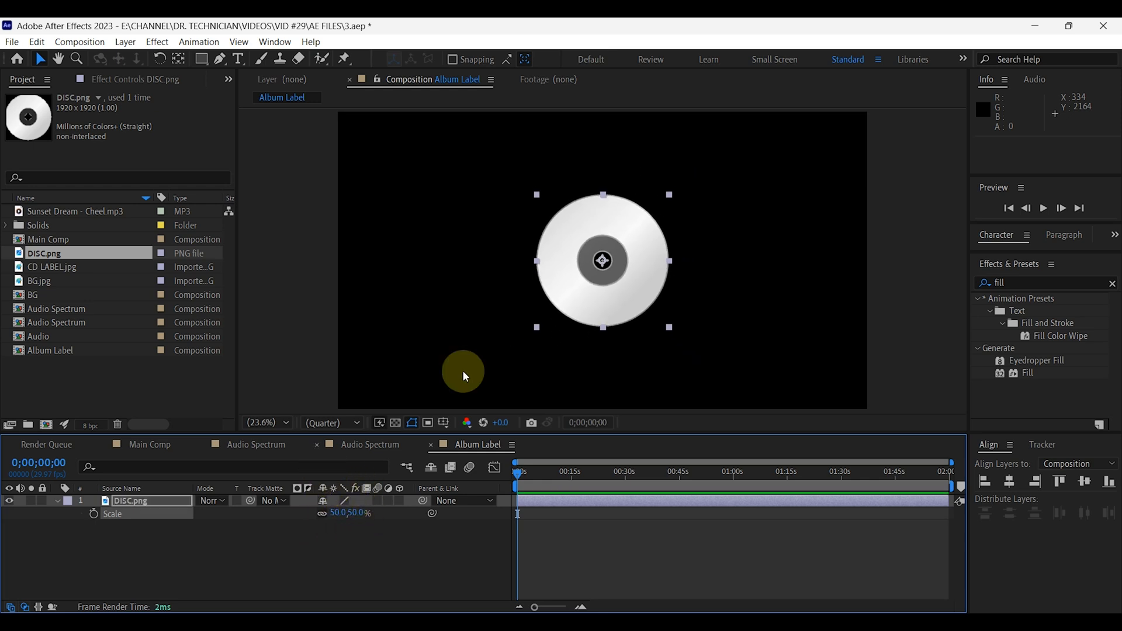
left_click_drag(653, 282, 720, 287)
Pre-compose the DISC.png layer as Disc, leaving all attributes in Album Label.
left_click(124, 502)
right_click(124, 502)
left_click(180, 407)
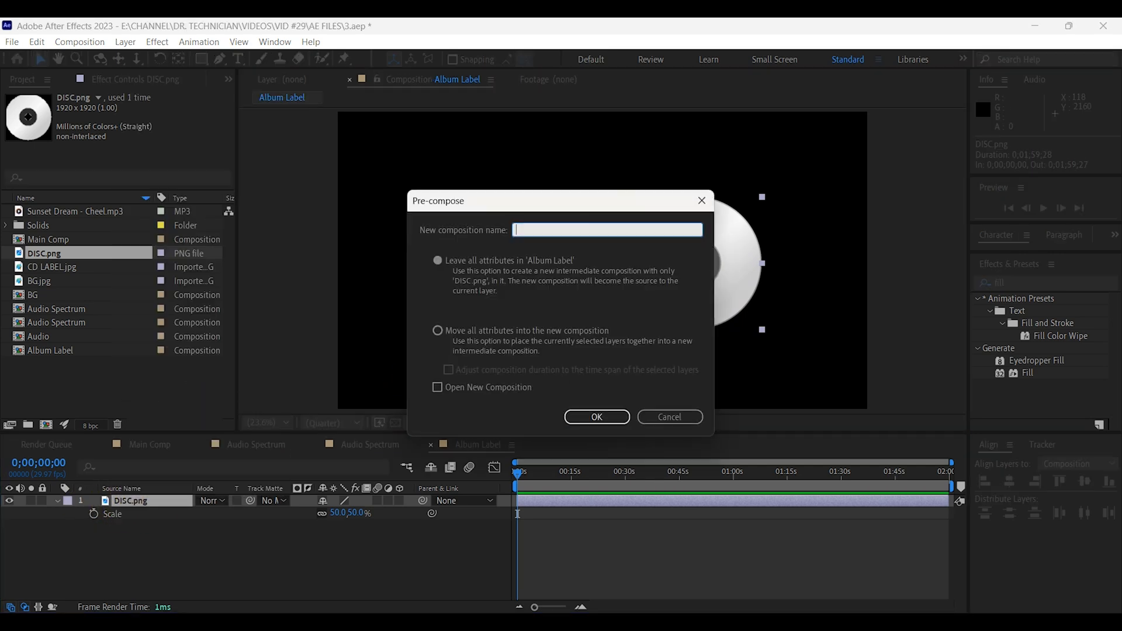
left_click(603, 417)
Add CD LABEL.jpg to the Album Label composition above the Disc layer.
left_click(50, 363)
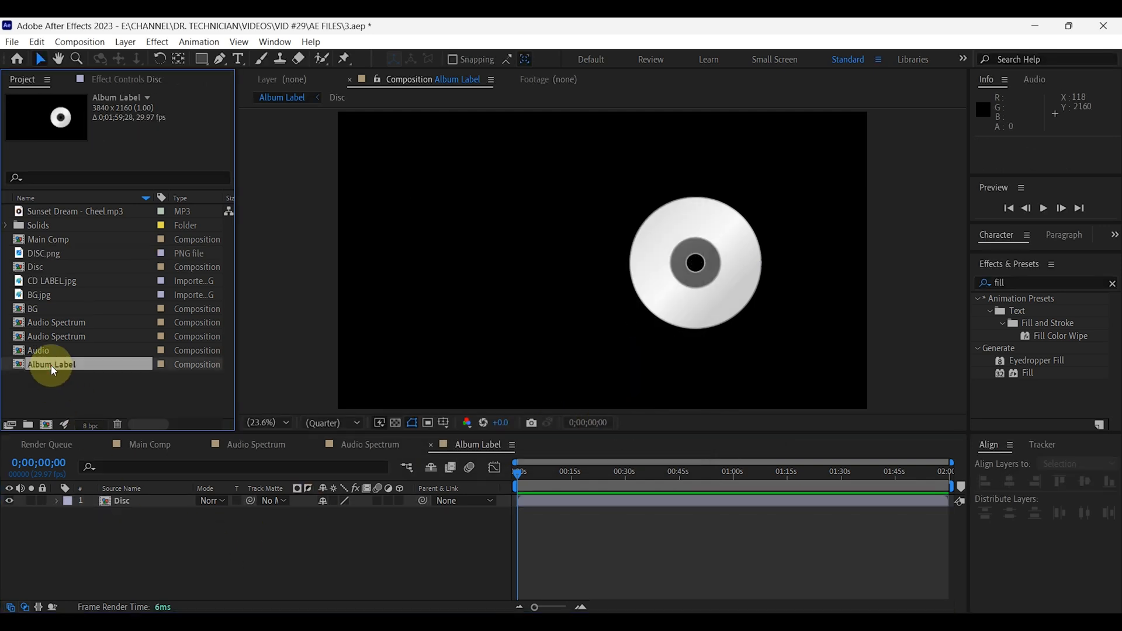
left_click(48, 283)
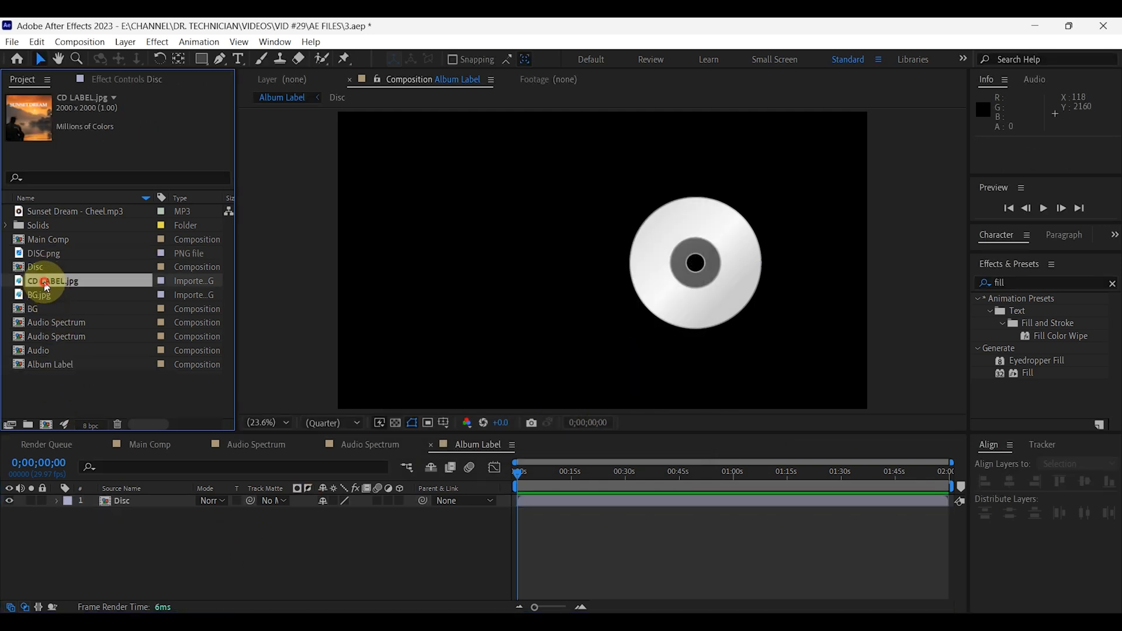
left_click_drag(47, 283, 143, 497)
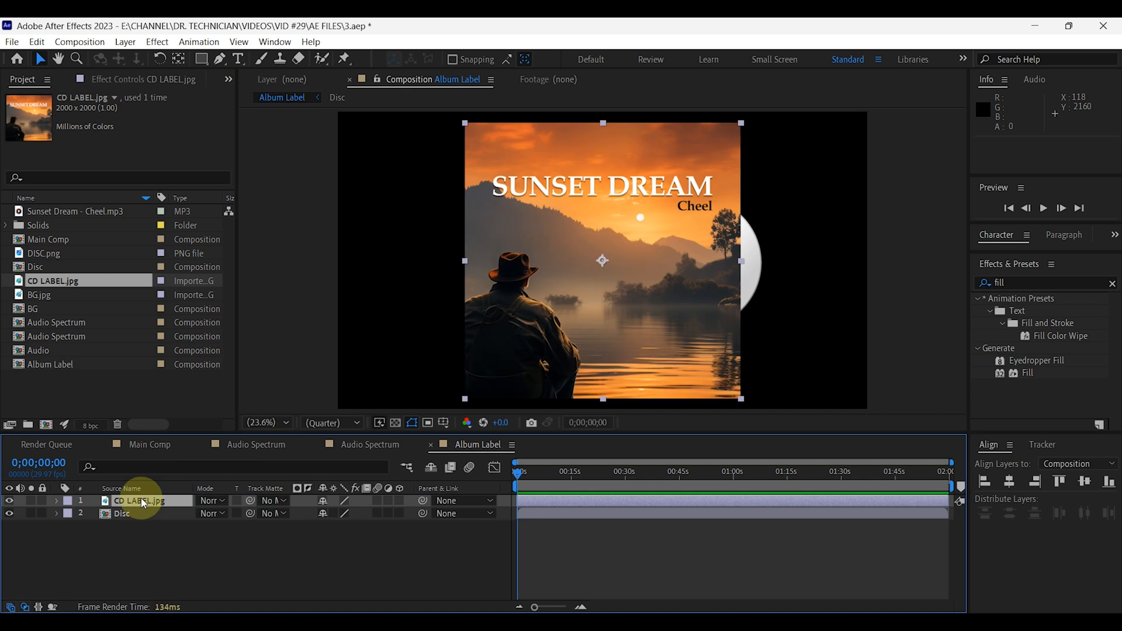
Scale the CD LABEL.jpg layer to 53% and move it right so it covers the disc.
key("s")
left_click_drag(351, 513, 323, 513)
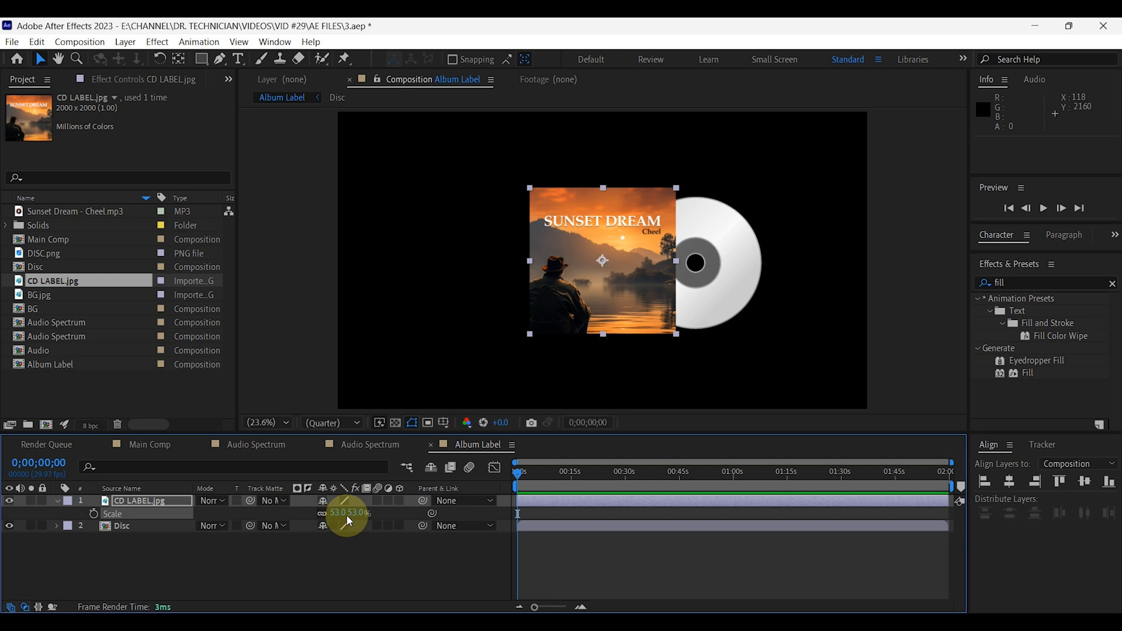
left_click_drag(650, 295, 745, 297)
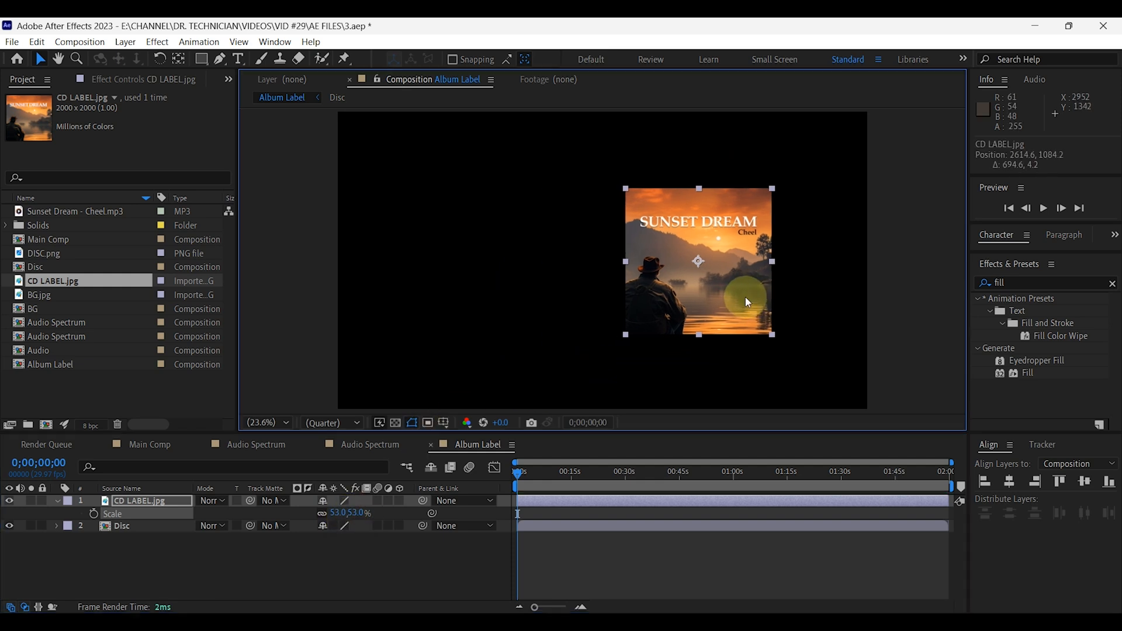
Pre-compose the CD LABEL.jpg layer as Album, leaving all attributes in Album Label.
left_click(144, 500)
left_click(57, 501)
right_click(136, 504)
left_click(188, 404)
type("a")
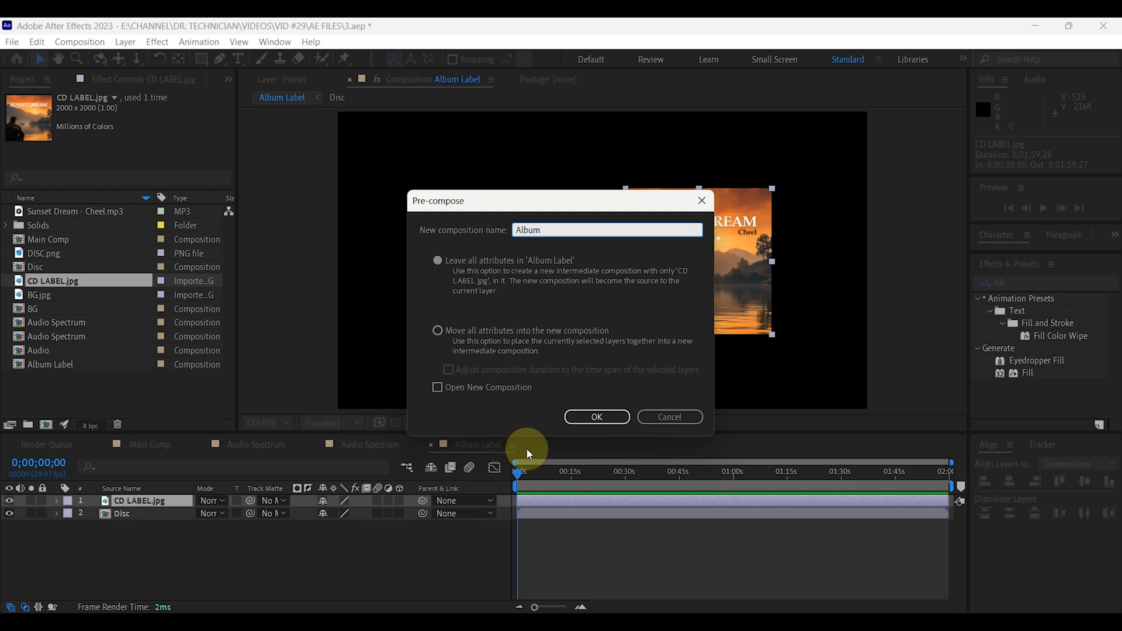
left_click(596, 419)
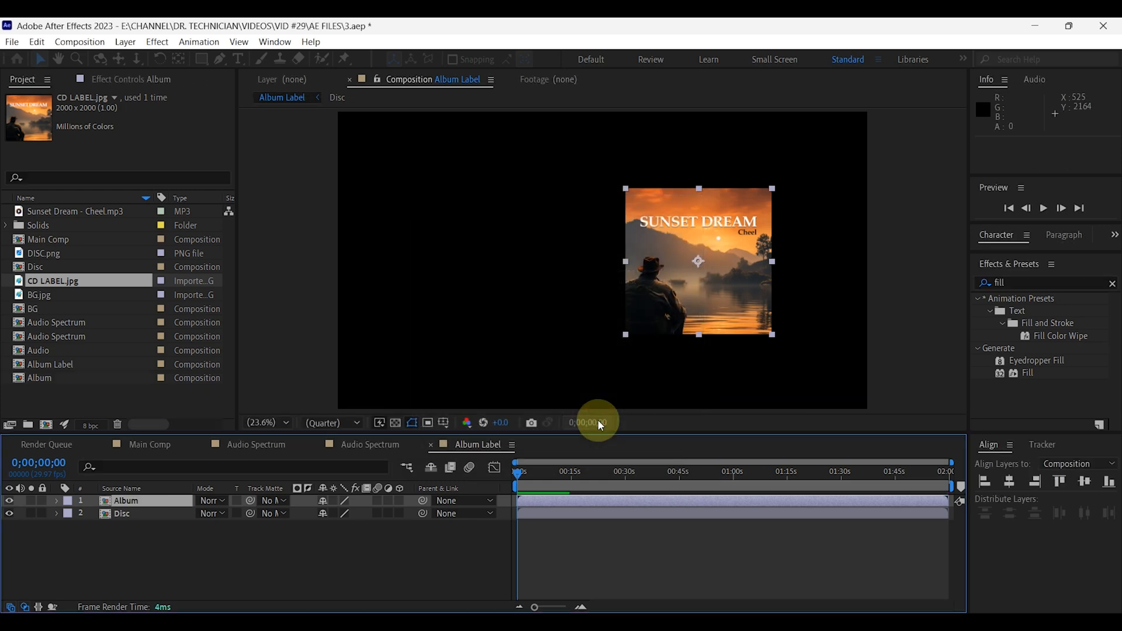
Open the Album composition, check its width and height in the composition settings, and return to Album Label.
double_click(149, 499)
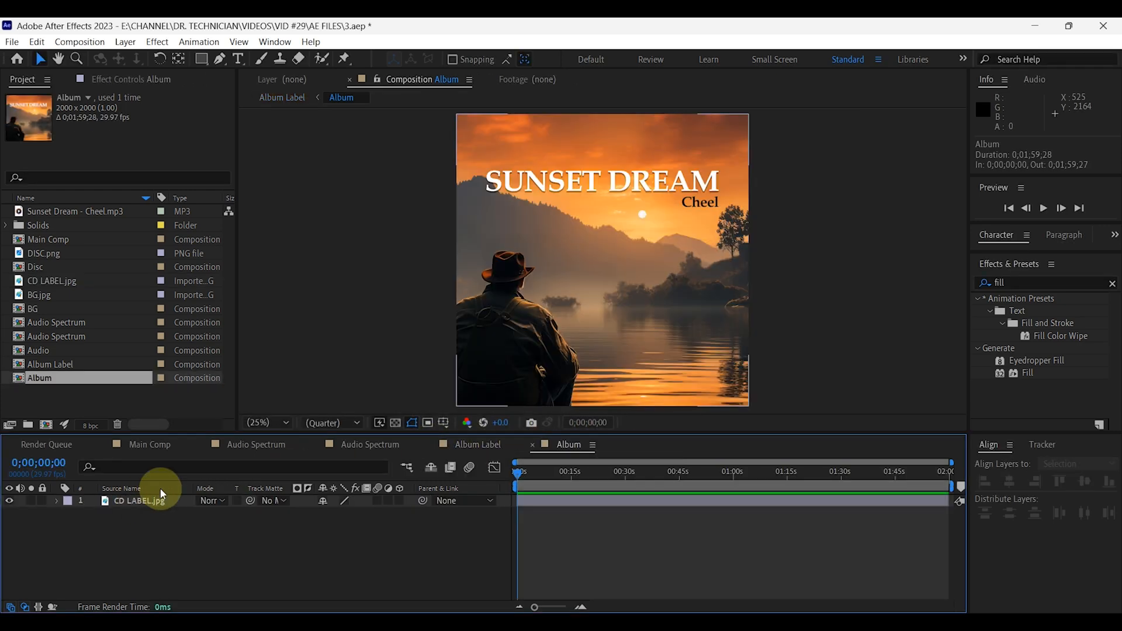
left_click(79, 41)
left_click(114, 79)
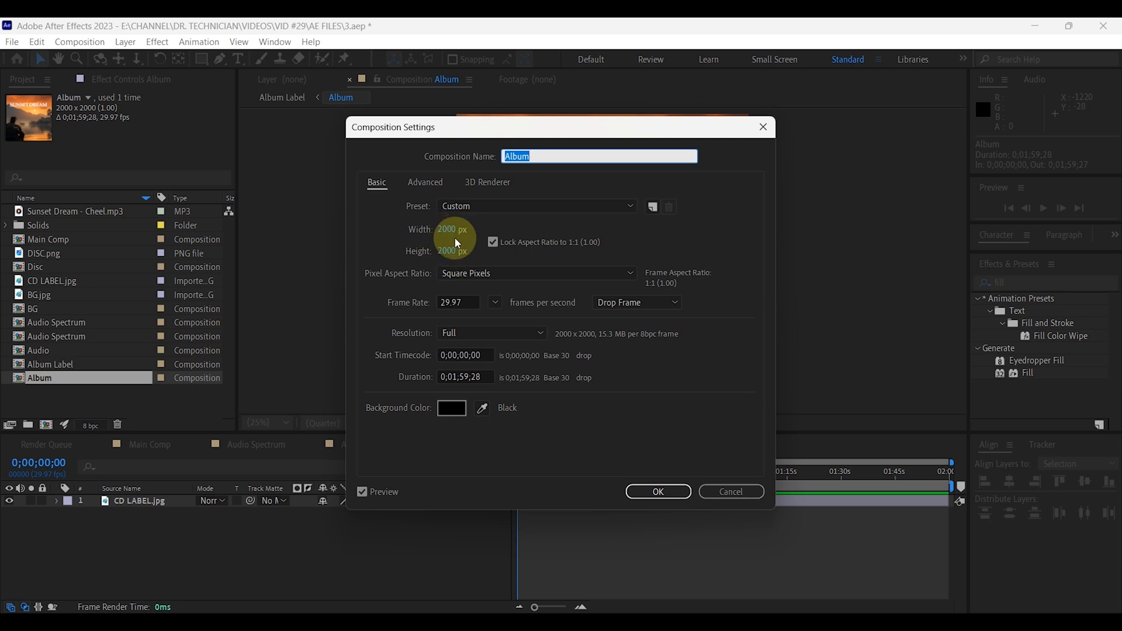
left_click(664, 496)
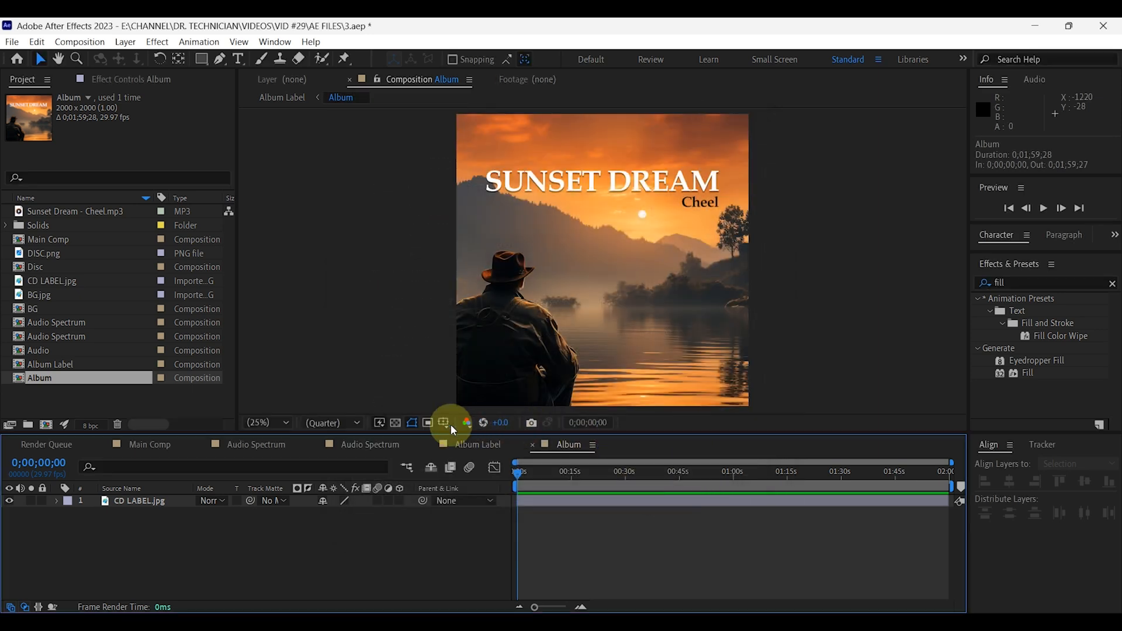
left_click(479, 446)
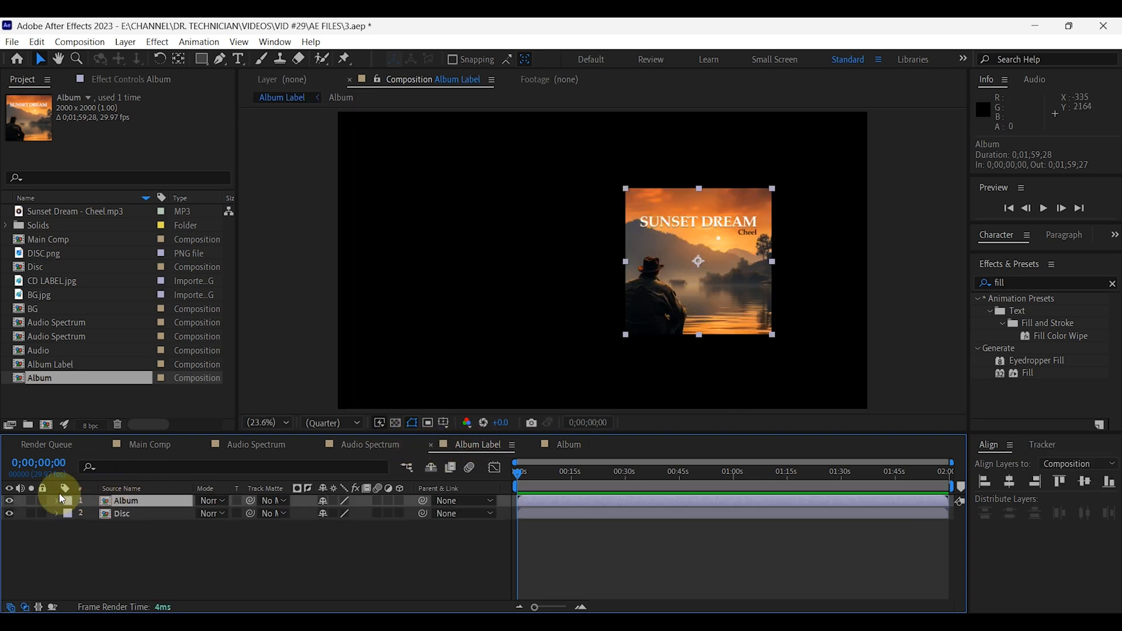
Hide the Album layer to expose the disc beneath it, and deselect all layers.
left_click(10, 501)
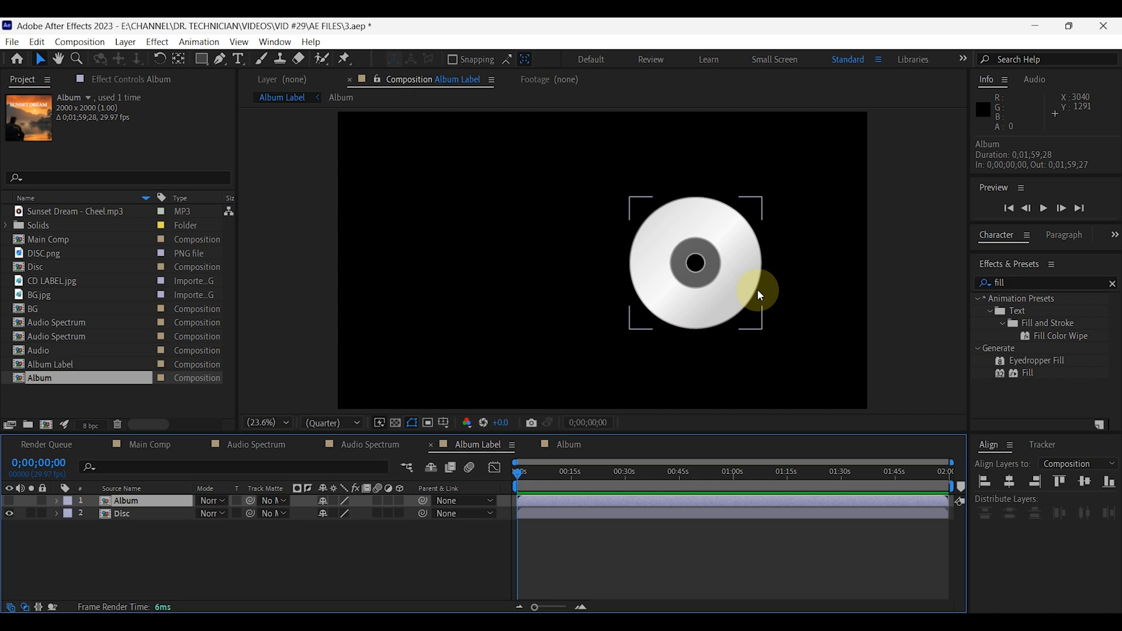
scroll(720, 272, "up", 3)
scroll(720, 272, "down", 1)
left_click_drag(746, 281, 645, 280)
left_click(419, 492)
left_click(209, 570)
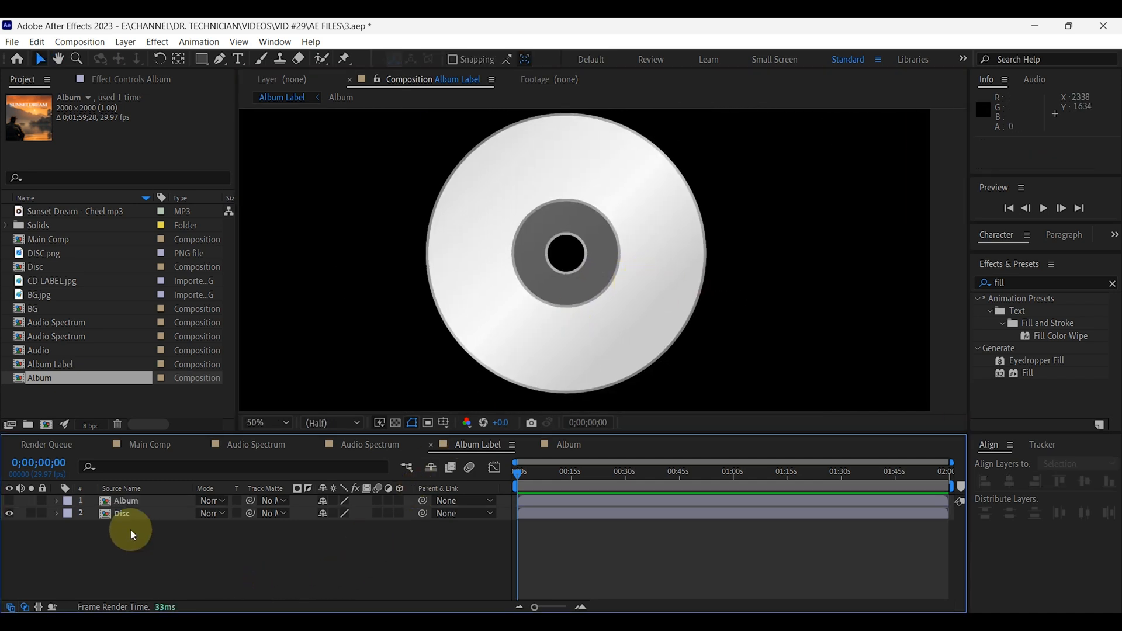
Draw a small circle on a new shape layer with the Ellipse tool, starting from the disc's centre.
left_click_drag(201, 64, 258, 88)
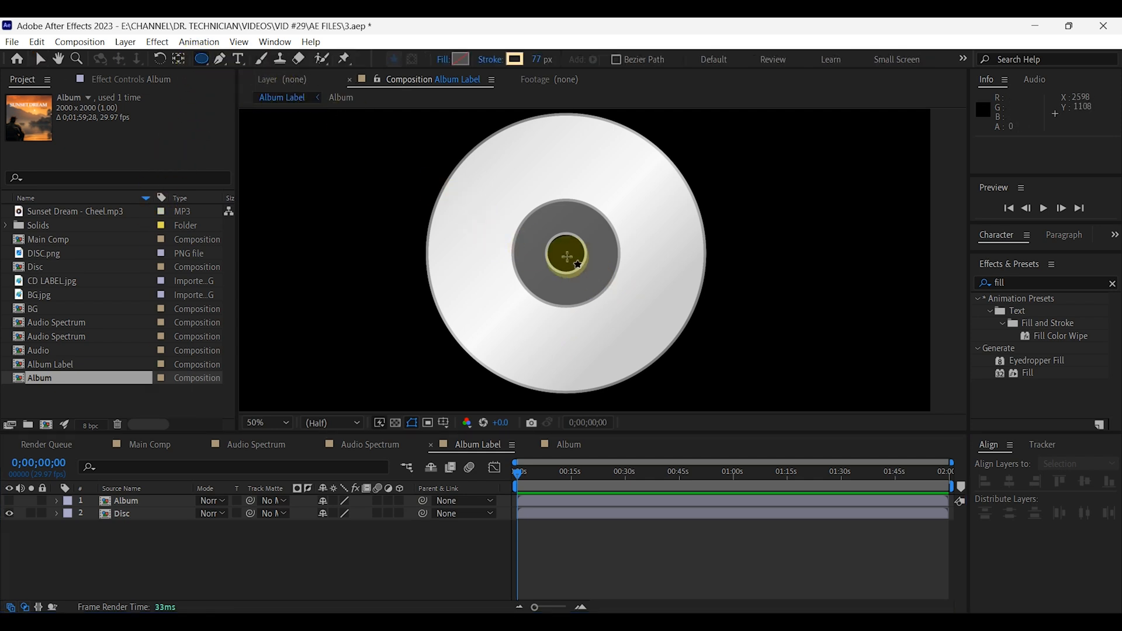
left_click_drag(566, 252, 565, 252)
key("ctrl+z")
key("ctrl+shift+z")
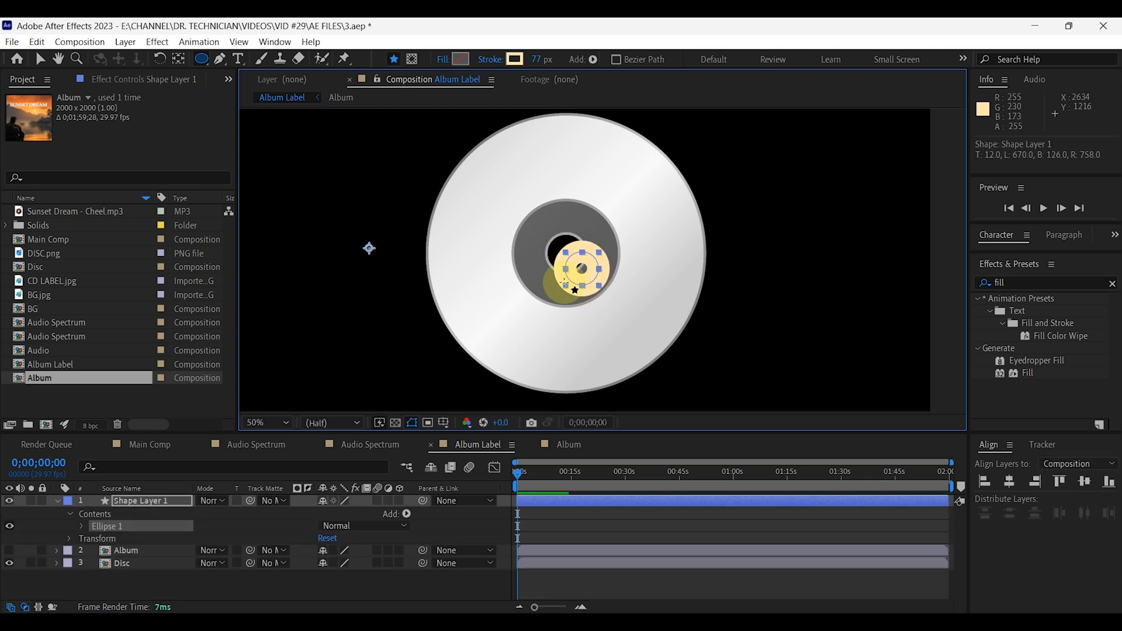
Set the circle's fill to None and its stroke to Solid Color at 100% opacity.
left_click(444, 60)
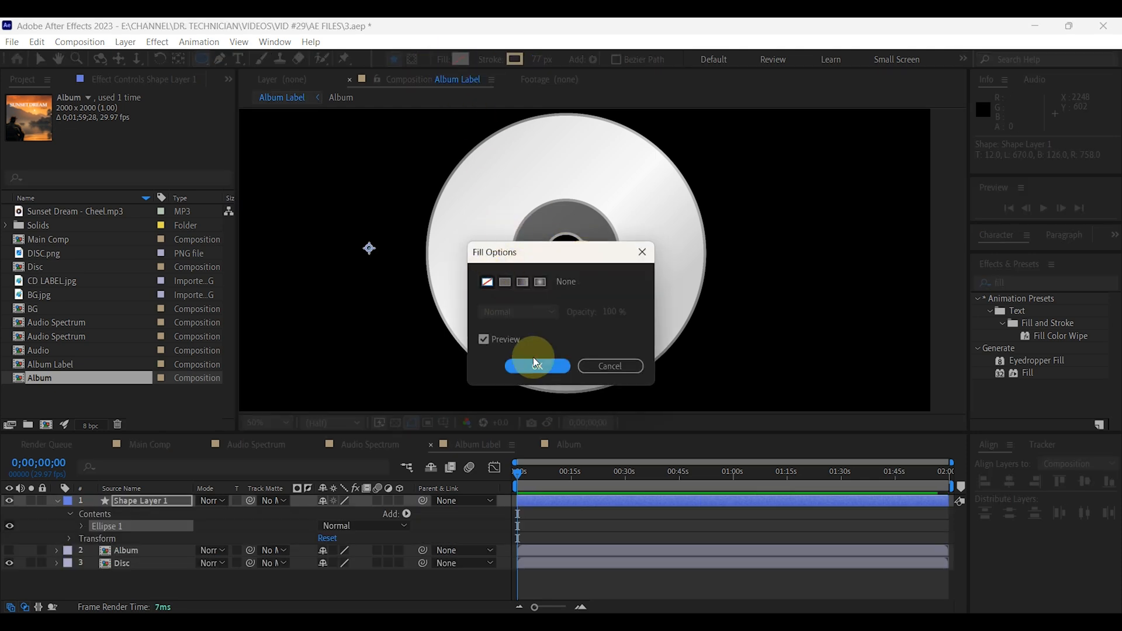
left_click(537, 366)
left_click(491, 60)
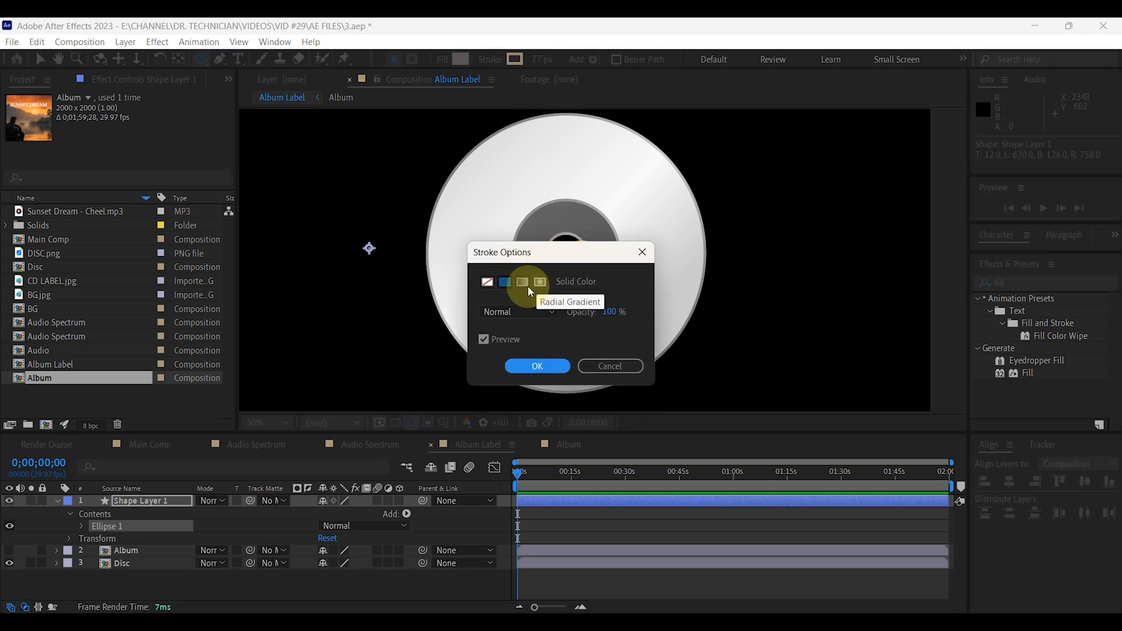
left_click(541, 366)
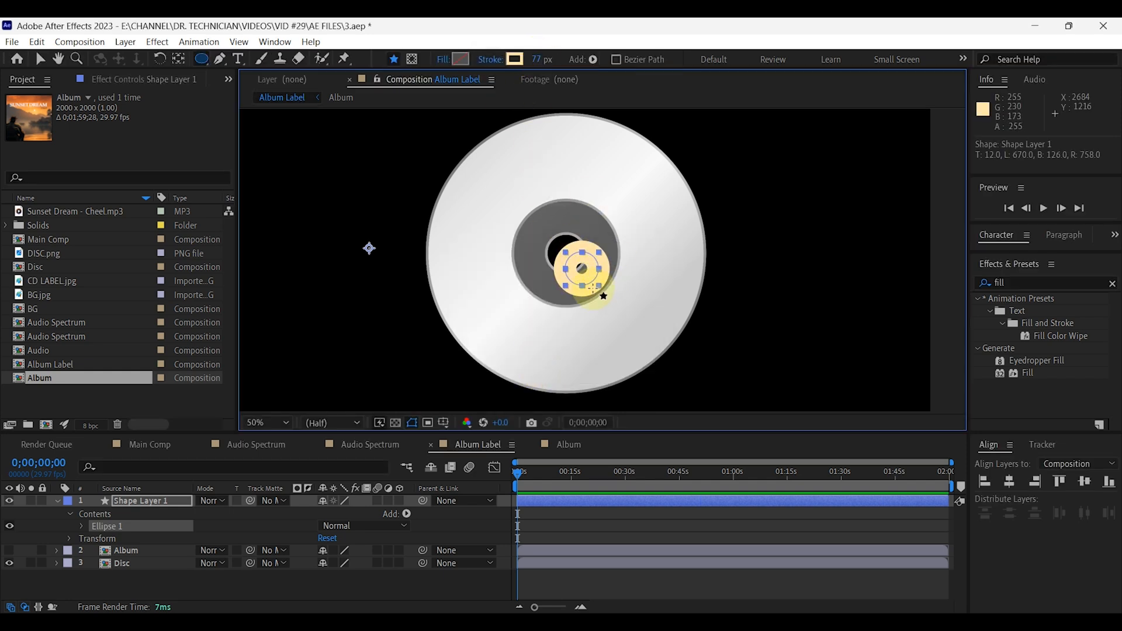
Enlarge the circle, centre it on the disc and set its stroke to 51 px so the ring covers the disc's label area.
key("v")
left_click_drag(600, 288, 665, 358)
left_click_drag(648, 61, 639, 63)
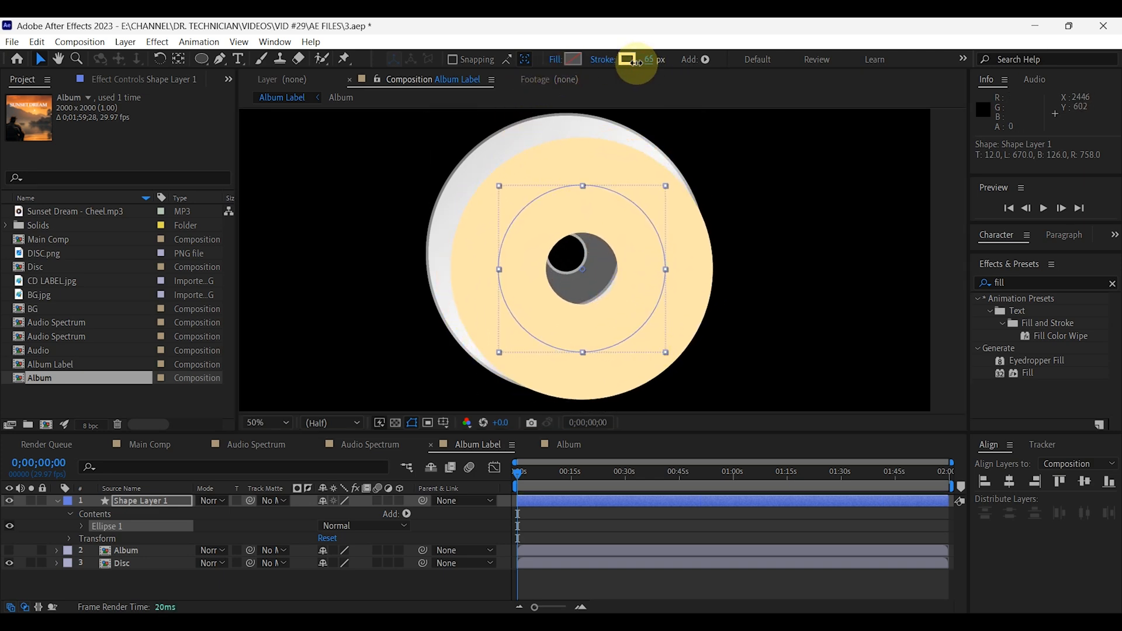
mouse_move(613, 320)
left_mouse_down()
mouse_move(595, 301)
mouse_move(602, 294)
left_mouse_up()
mouse_move(648, 60)
left_mouse_down()
mouse_move(627, 57)
mouse_move(641, 62)
left_mouse_up()
left_click_drag(621, 273, 622, 276)
left_click_drag(647, 334, 651, 342)
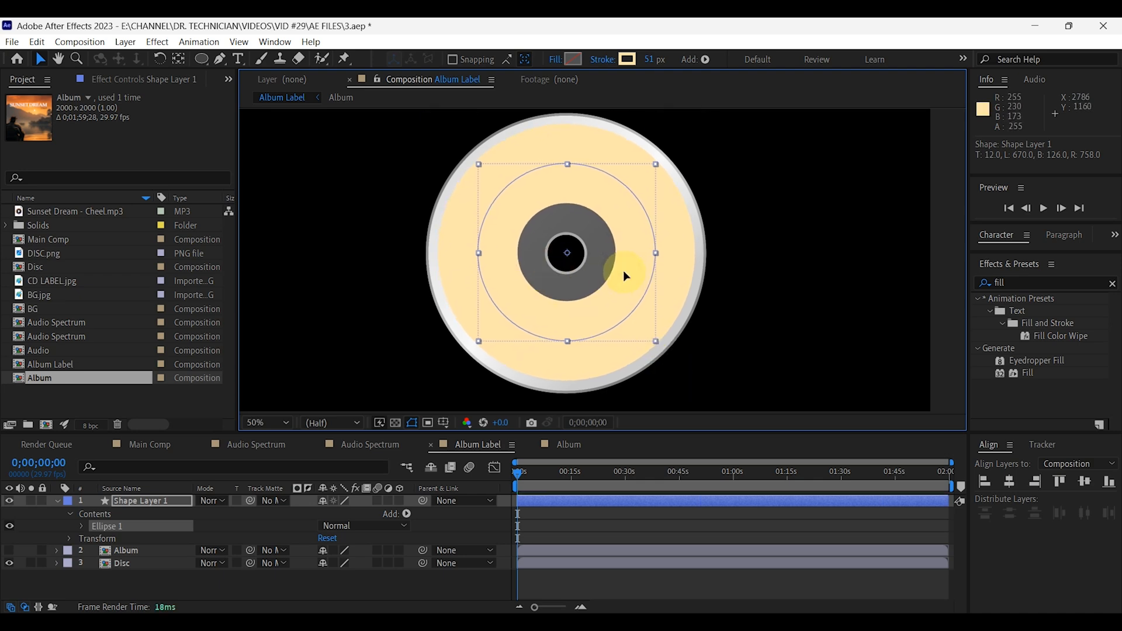
Show the Album layer again and set Shape Layer 1 as its track matte.
left_click(302, 585)
left_click(57, 501)
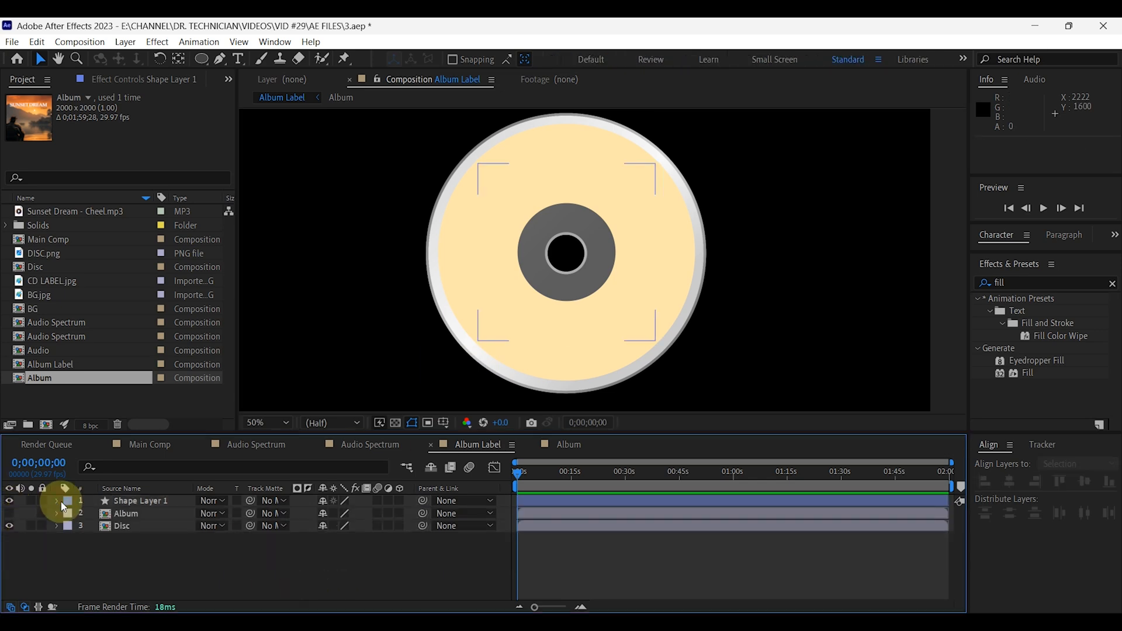
left_click(126, 514)
left_click(9, 513)
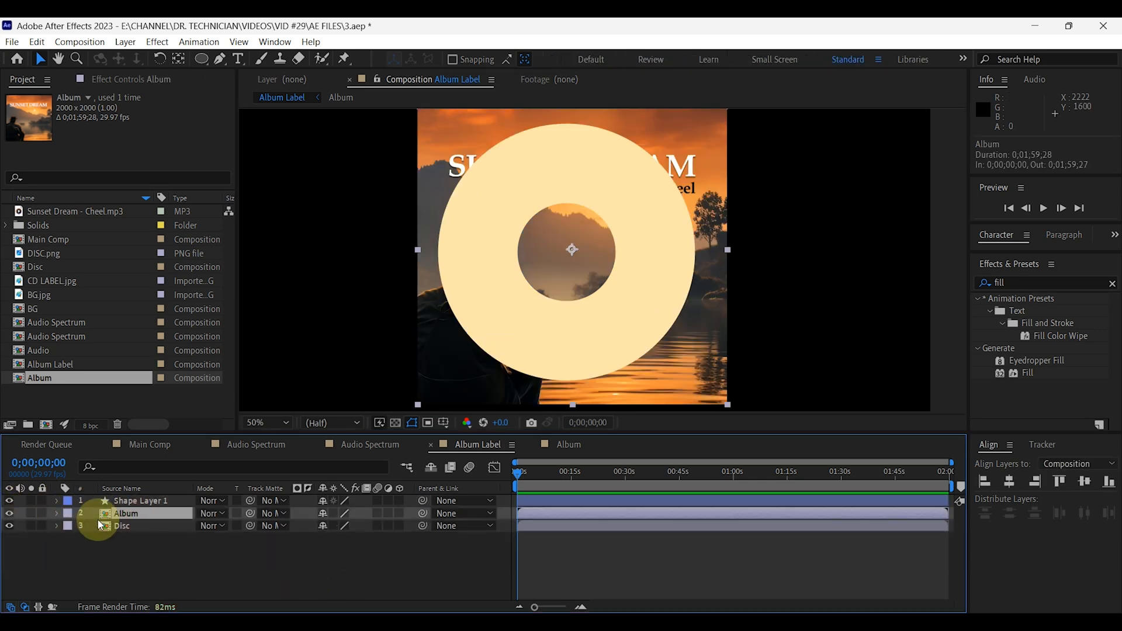
left_click_drag(252, 513, 130, 502)
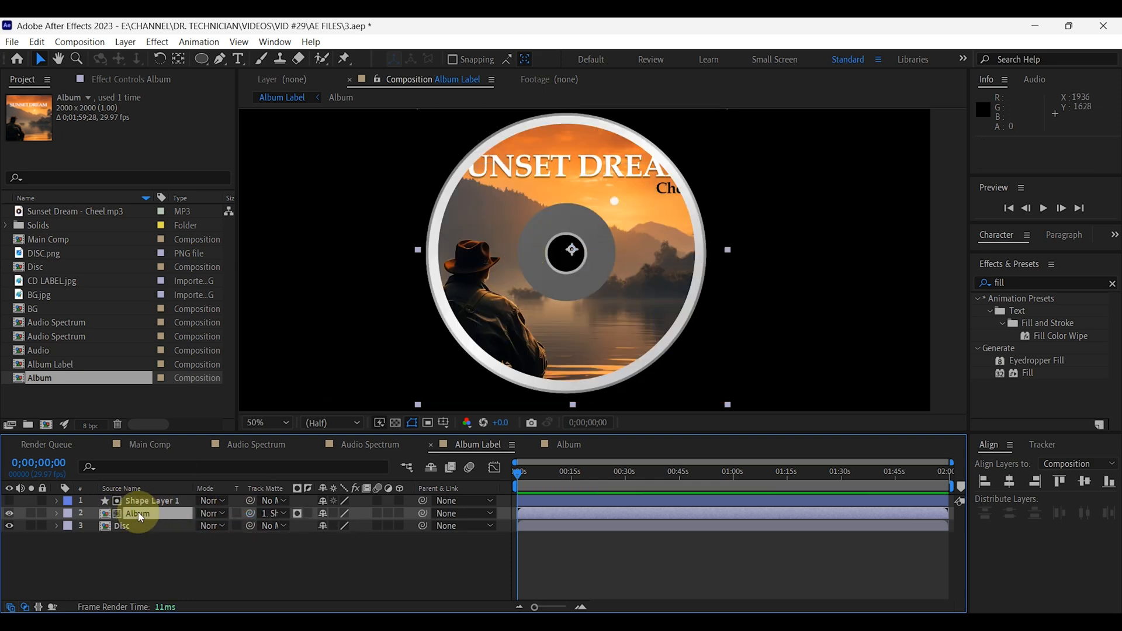
Scale the Album layer down proportionally and centre it on the disc so the cover title fits inside the label ring.
left_click_drag(728, 405, 707, 385)
left_click_drag(636, 344, 632, 342)
left_click_drag(702, 380, 697, 374)
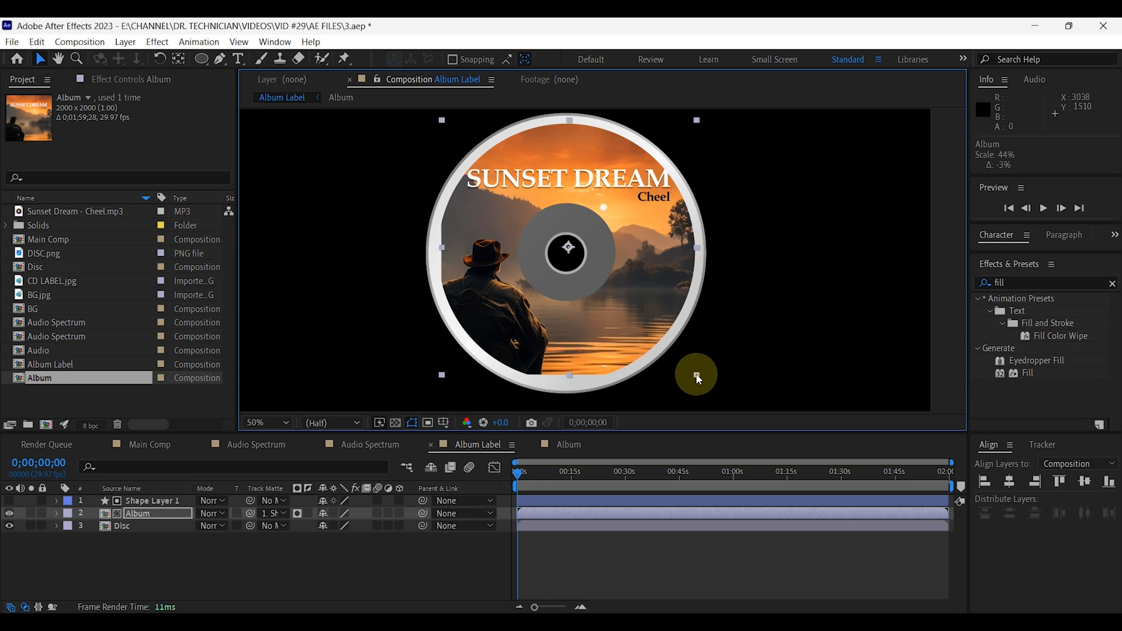
left_click_drag(640, 321, 636, 325)
left_click_drag(694, 380, 701, 387)
left_click(557, 281)
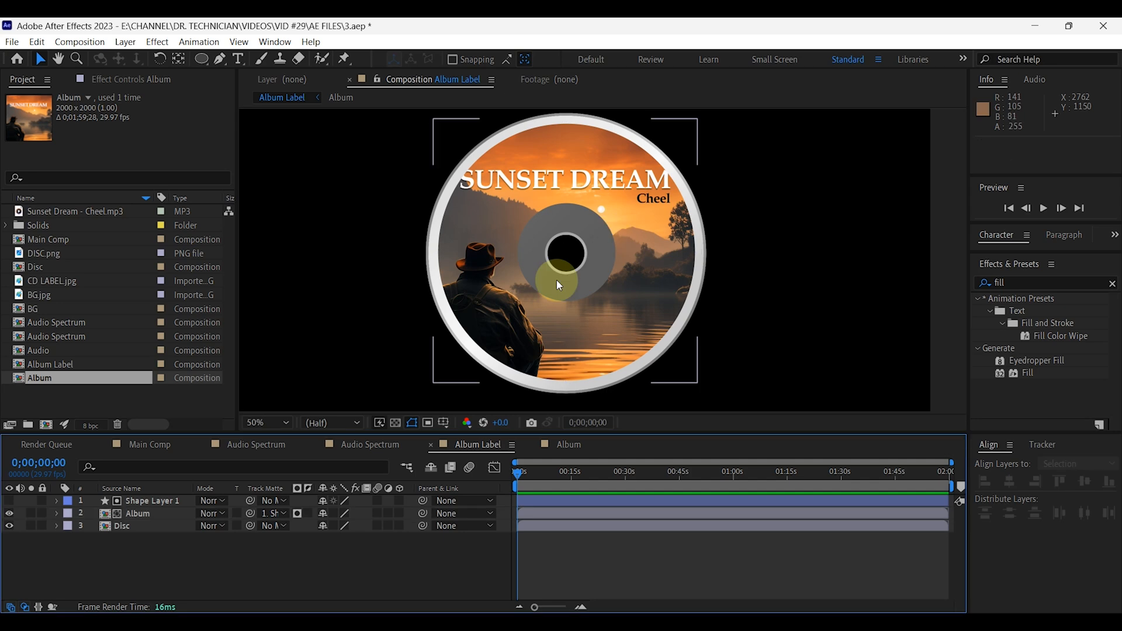
left_click_drag(644, 227, 644, 241)
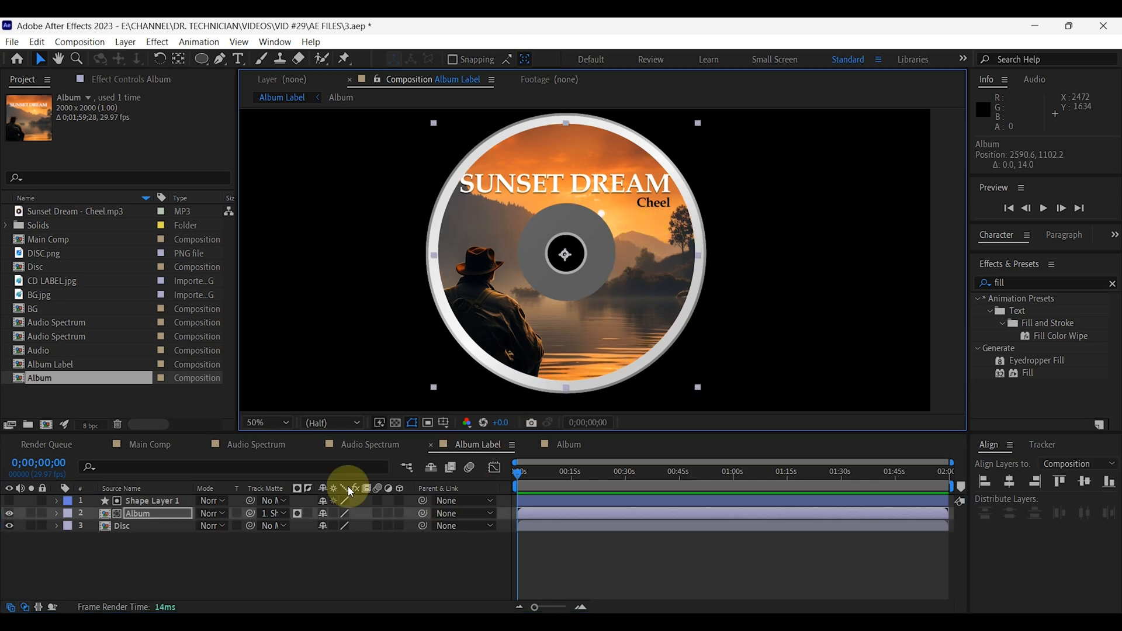
Parent the Album layer to Shape Layer 1, and Shape Layer 1 to the Disc layer.
left_click(287, 423)
left_click(290, 179)
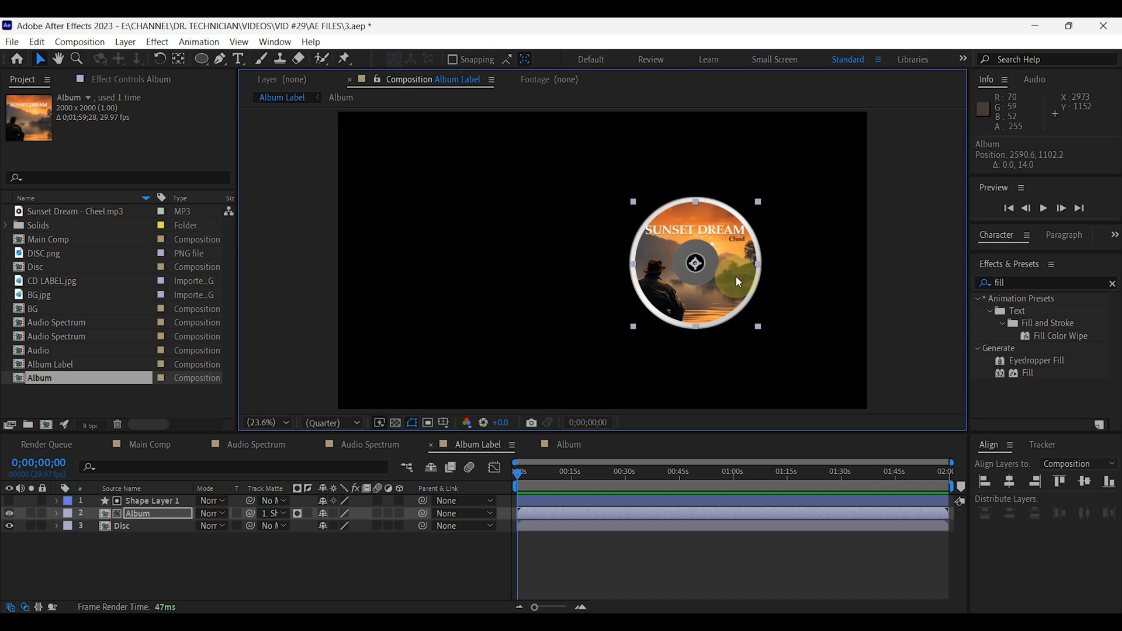
left_click(329, 555)
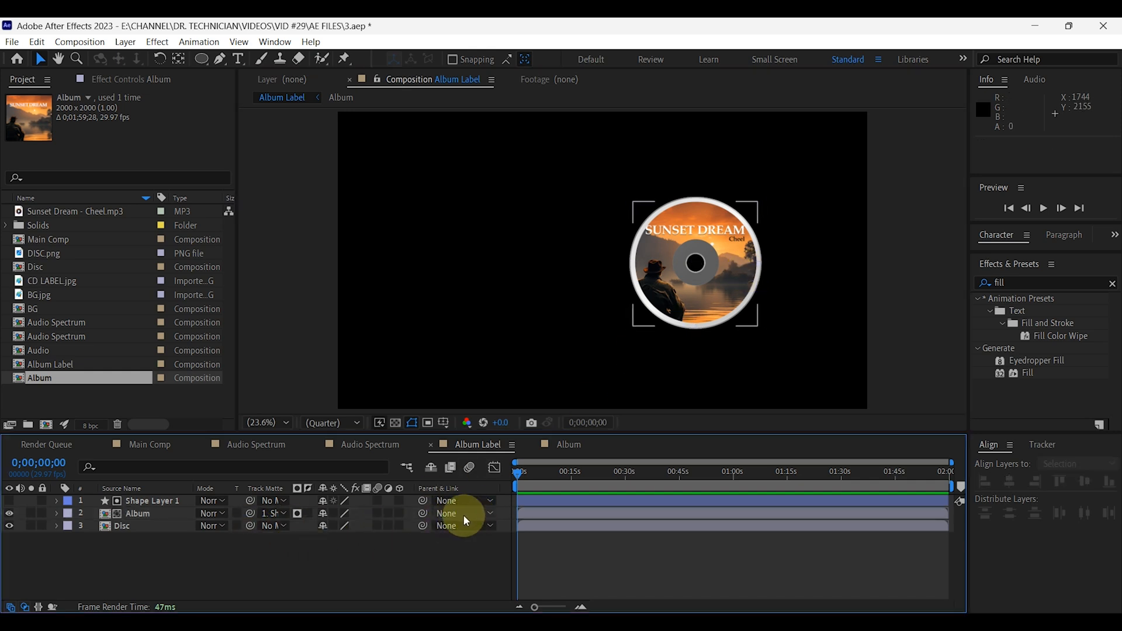
left_click(492, 514)
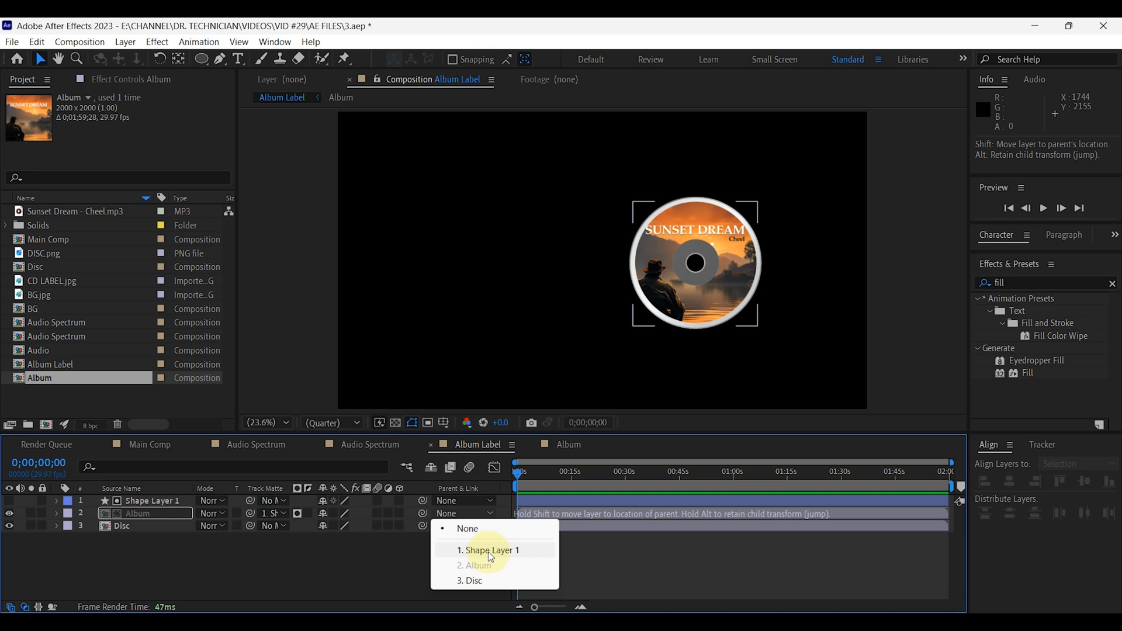
left_click(489, 551)
left_click(138, 501)
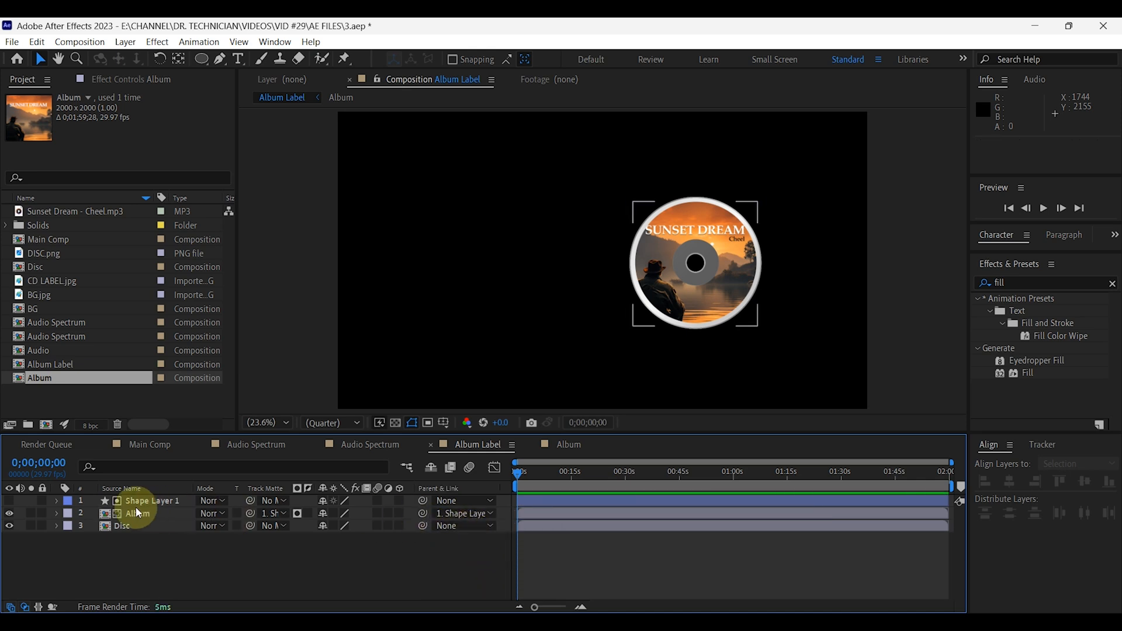
left_click(467, 501)
left_click(473, 570)
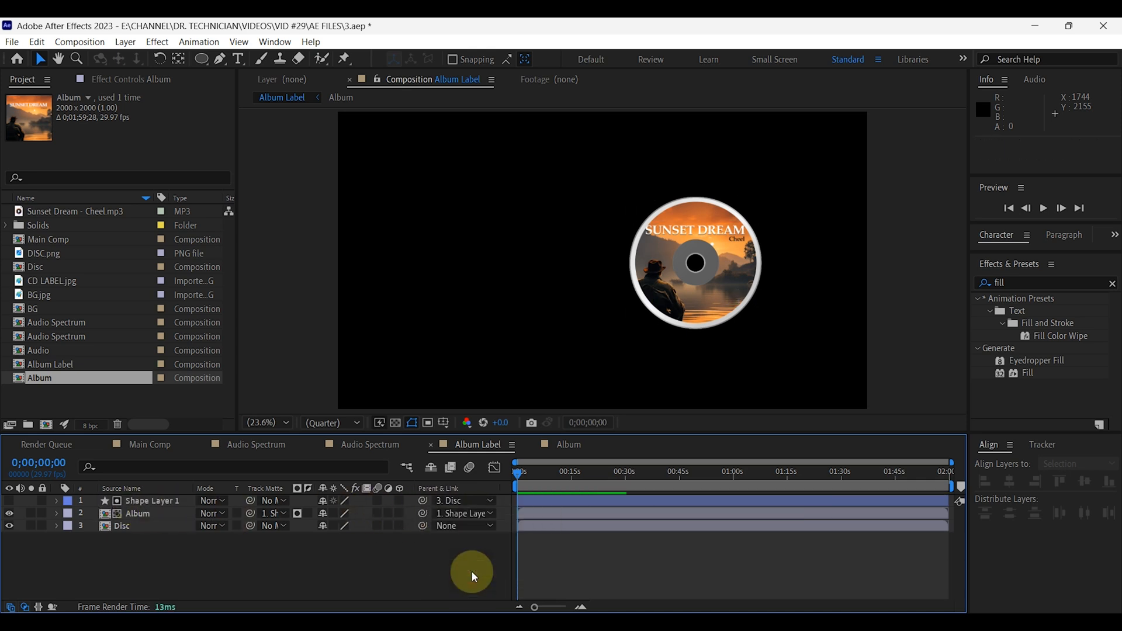
Add the expression time*50 to the Disc layer's Rotation and preview the spin from the start.
left_click(124, 528)
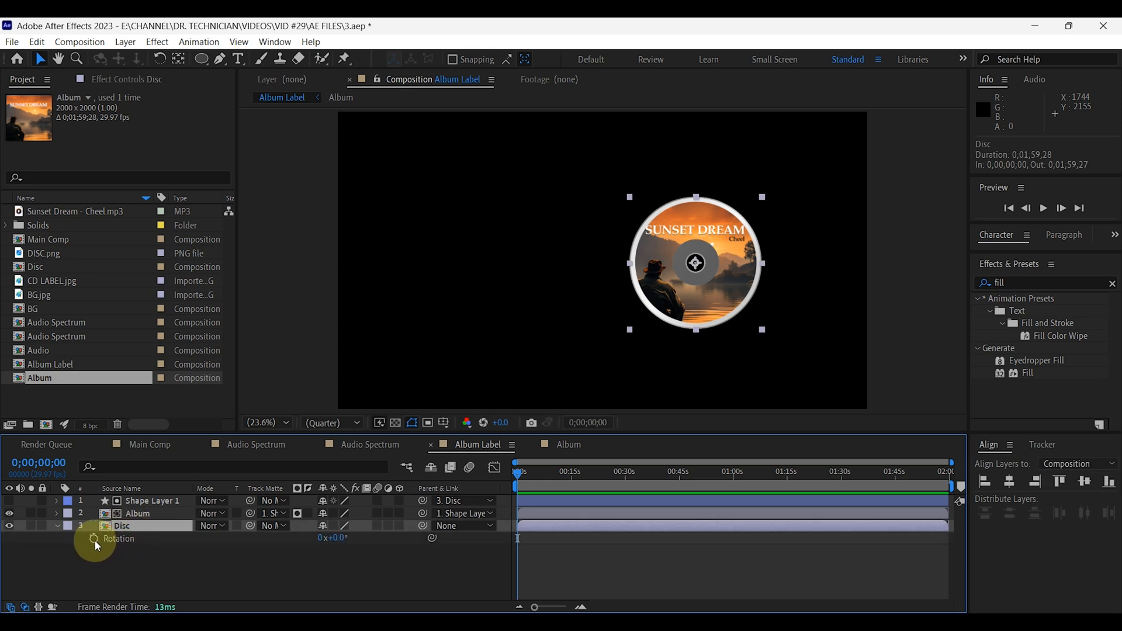
left_click(94, 539, "alt")
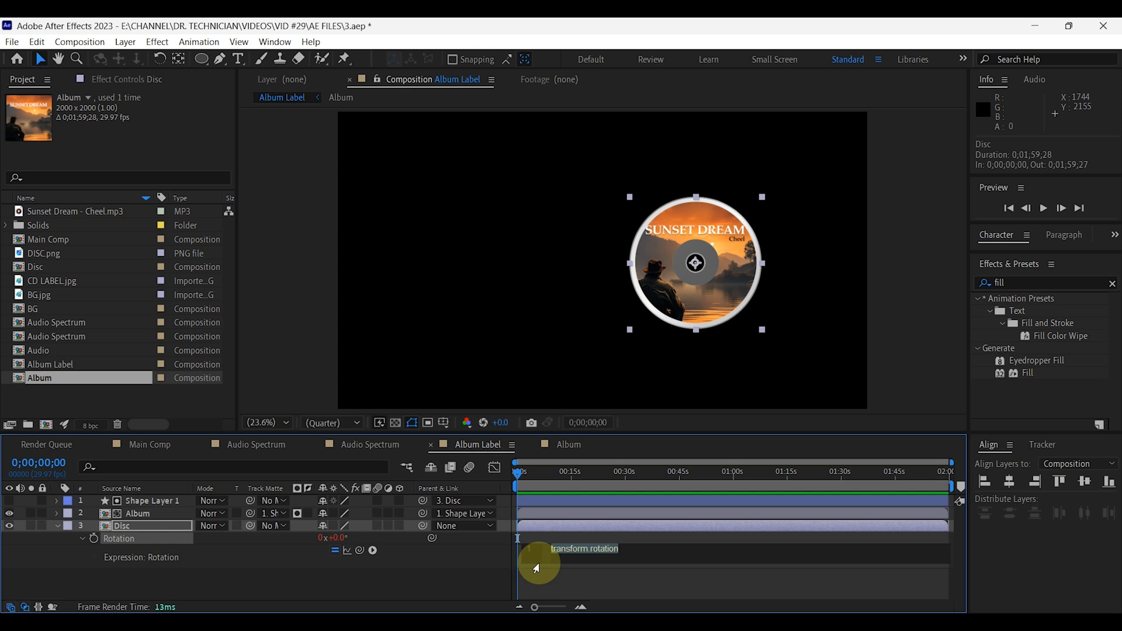
type("time")
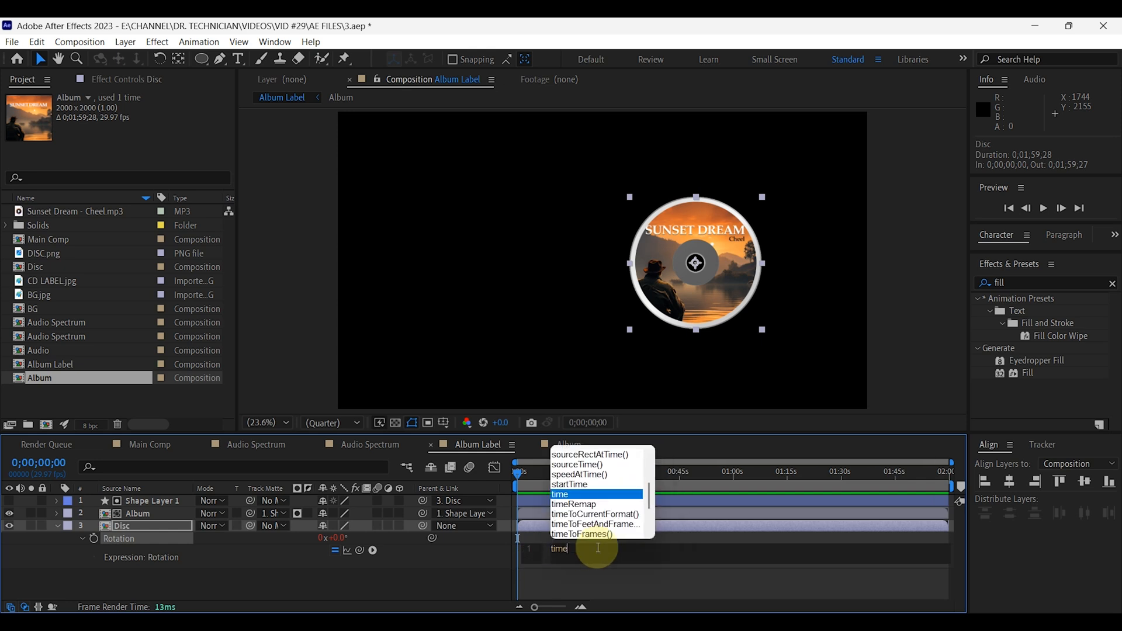
type("*")
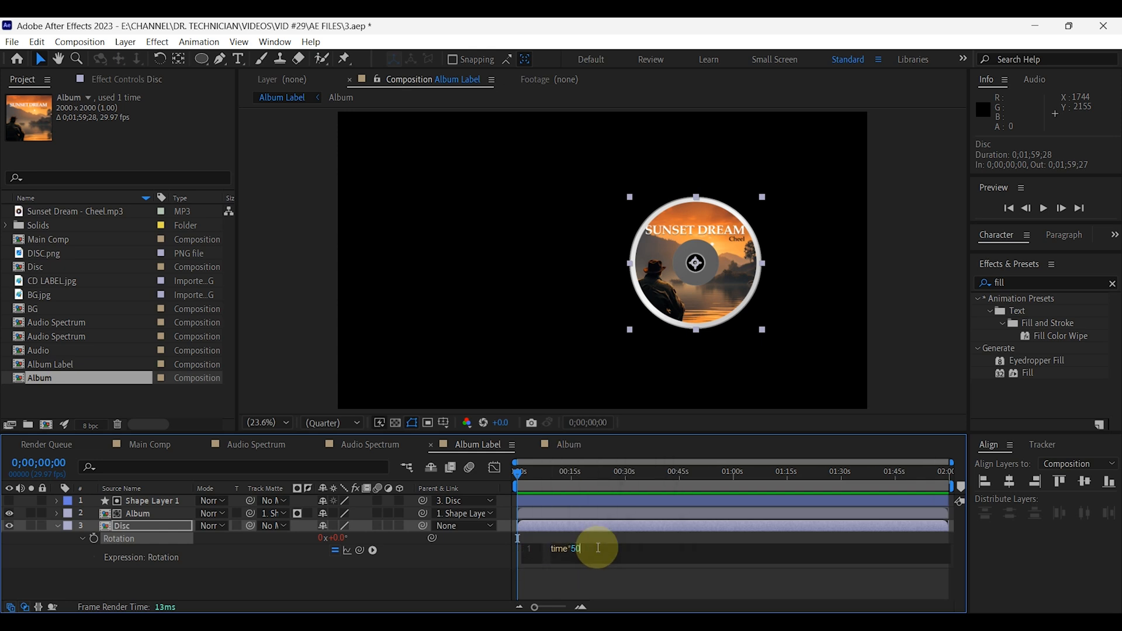
left_click(57, 525)
left_click(1044, 209)
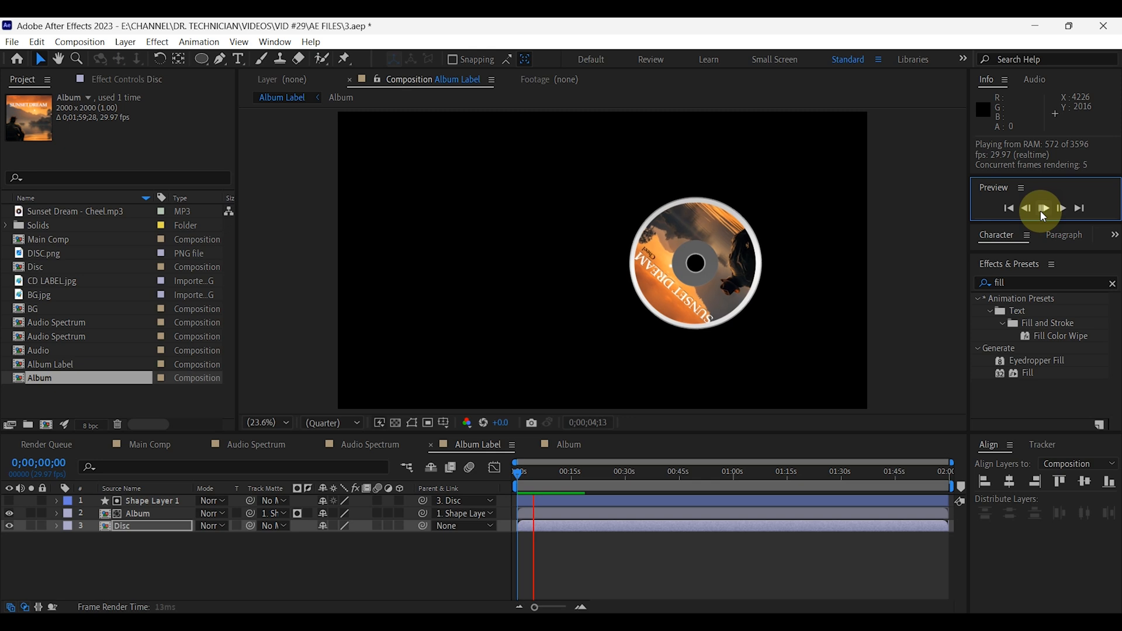
left_click(517, 472)
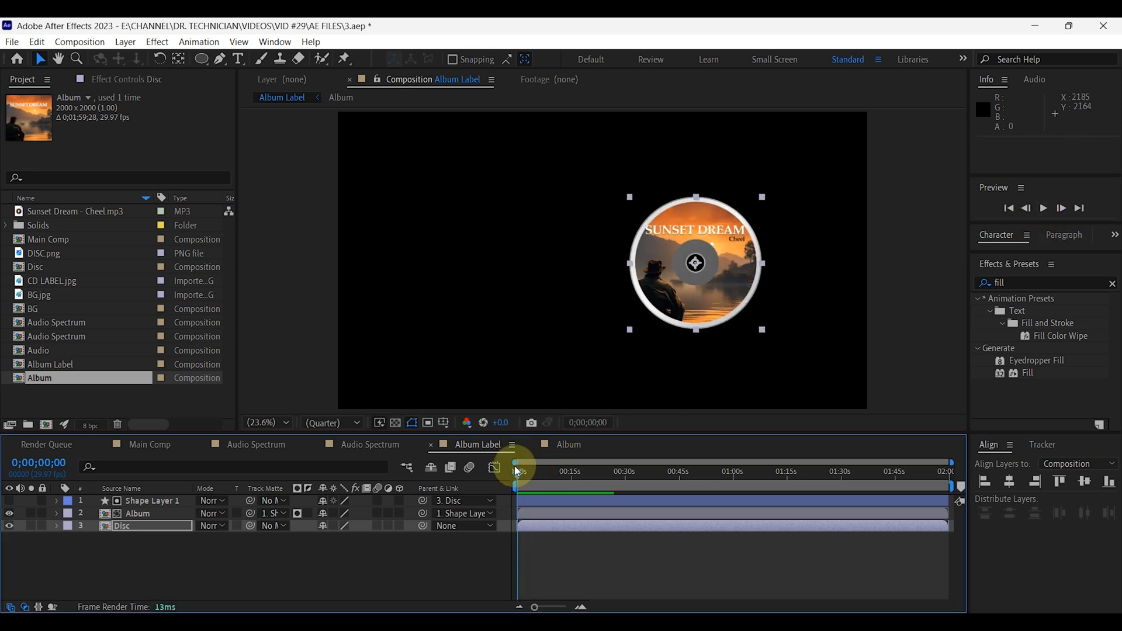
Add CD LABEL.jpg as the top layer of the Album Label composition and set its scale to 50%.
left_click(130, 567)
left_click(55, 285)
left_click_drag(50, 281, 125, 502)
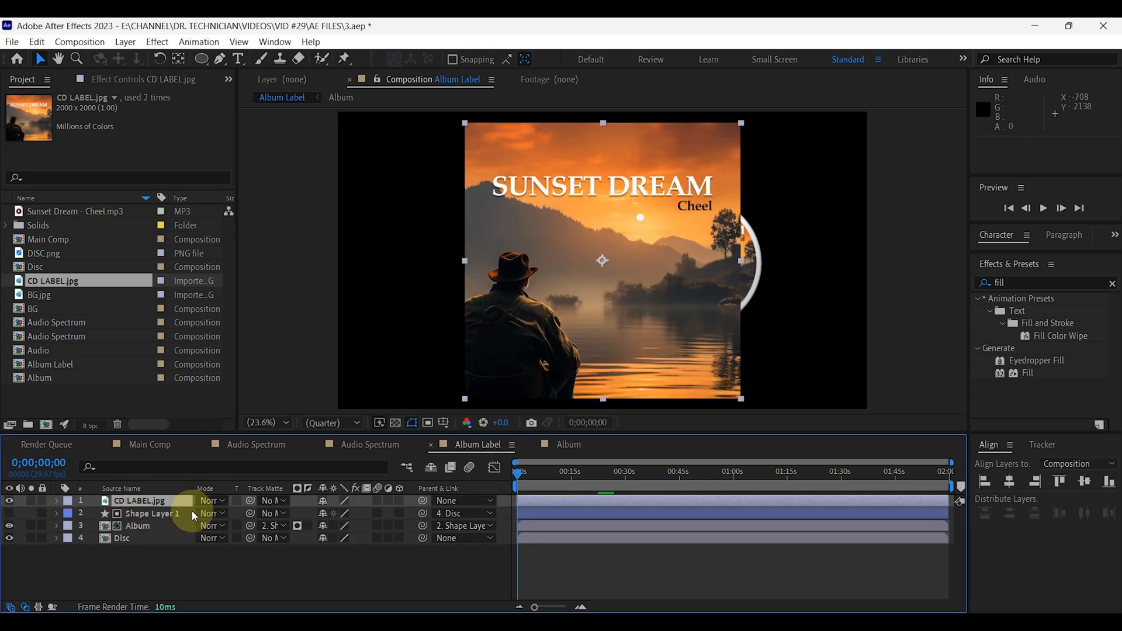
key("s")
left_click(339, 513)
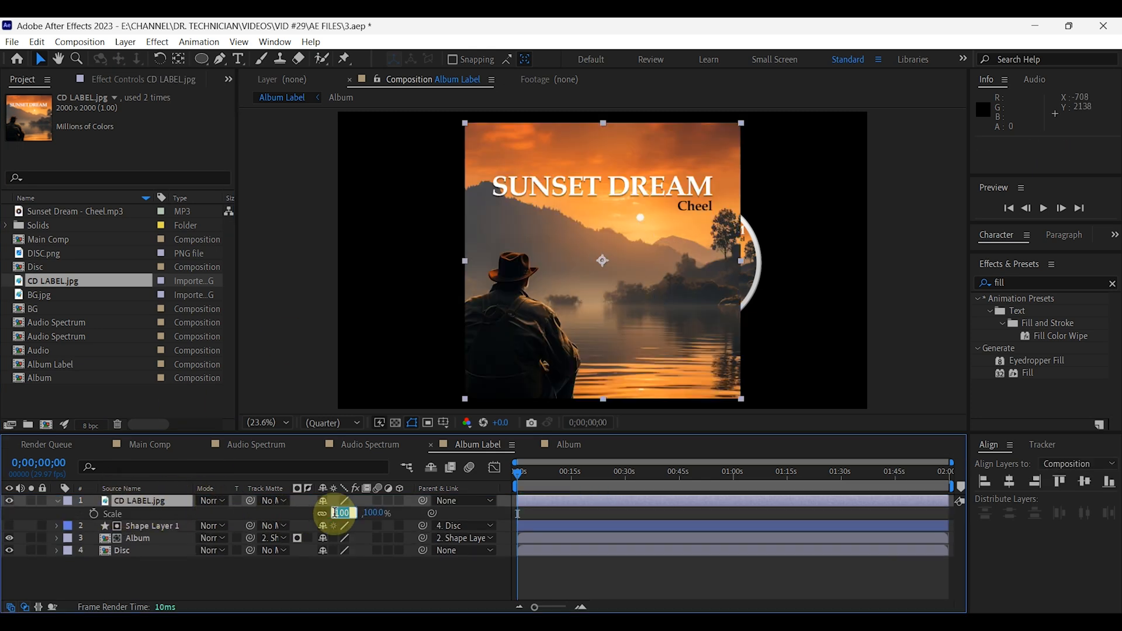
key("Return")
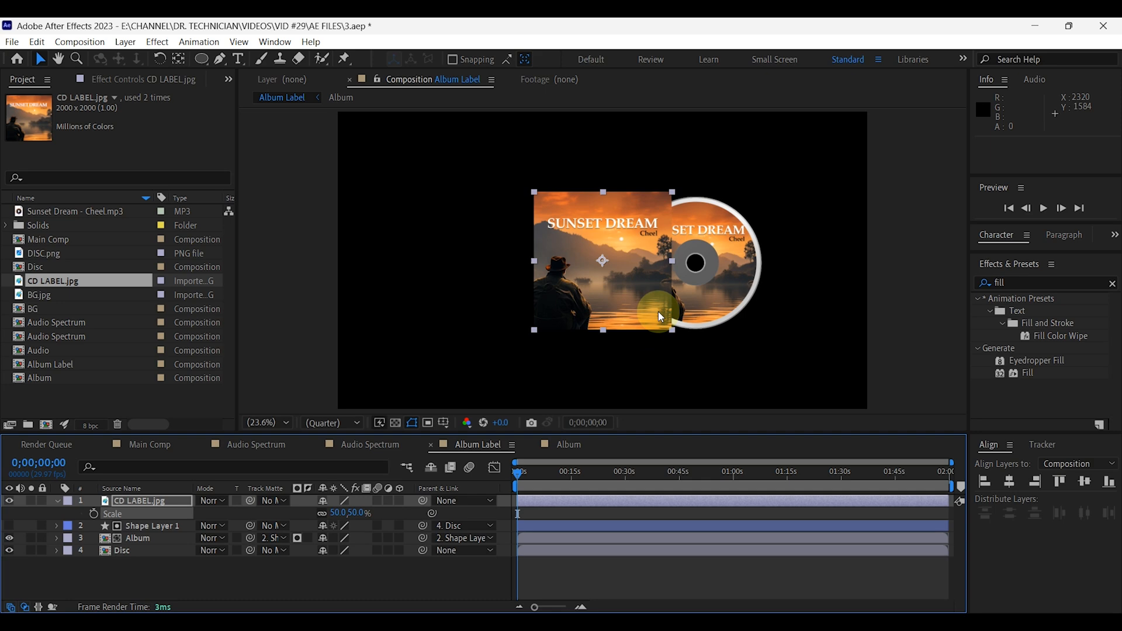
Show the rulers and place two horizontal guides just above and just below the disc.
left_click(281, 422)
left_click(279, 277)
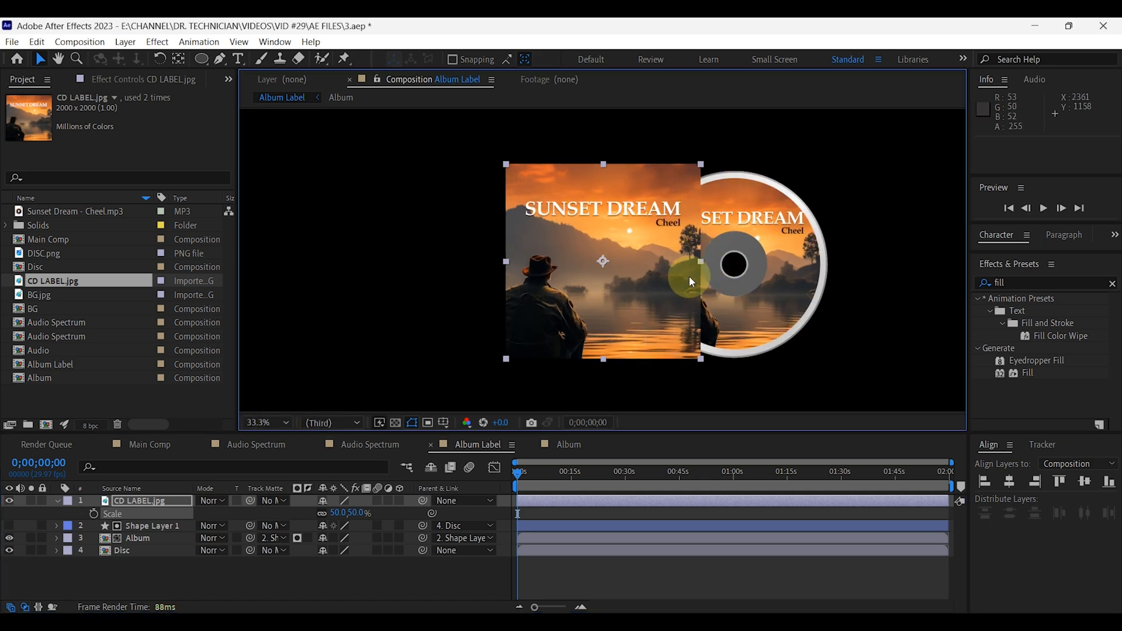
left_click(239, 42)
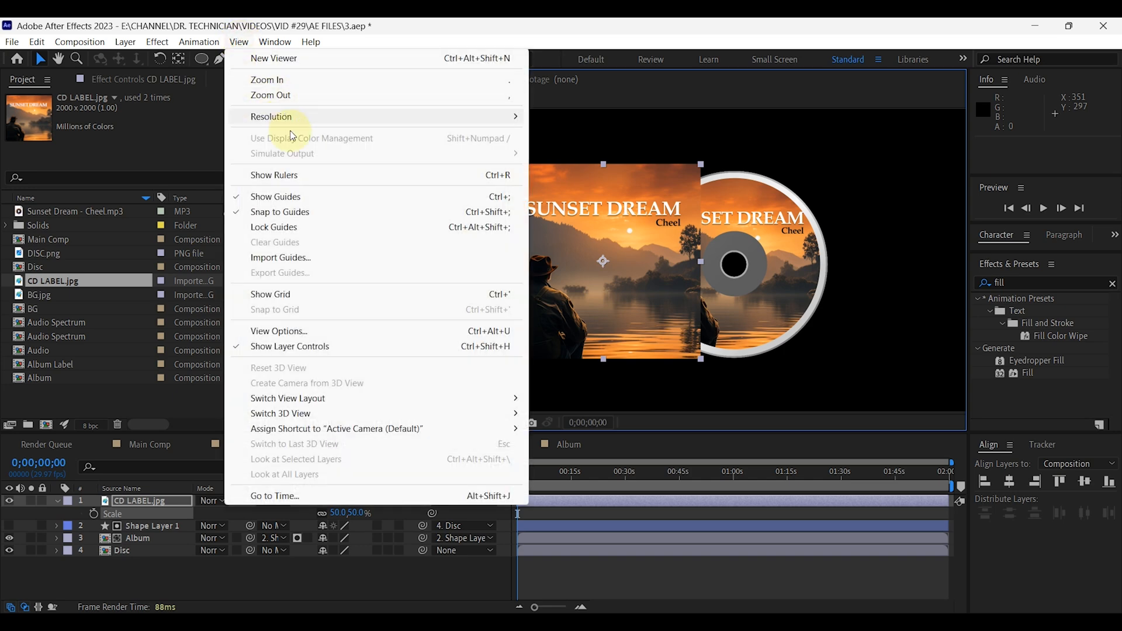
left_click(281, 175)
left_click_drag(728, 113, 744, 367)
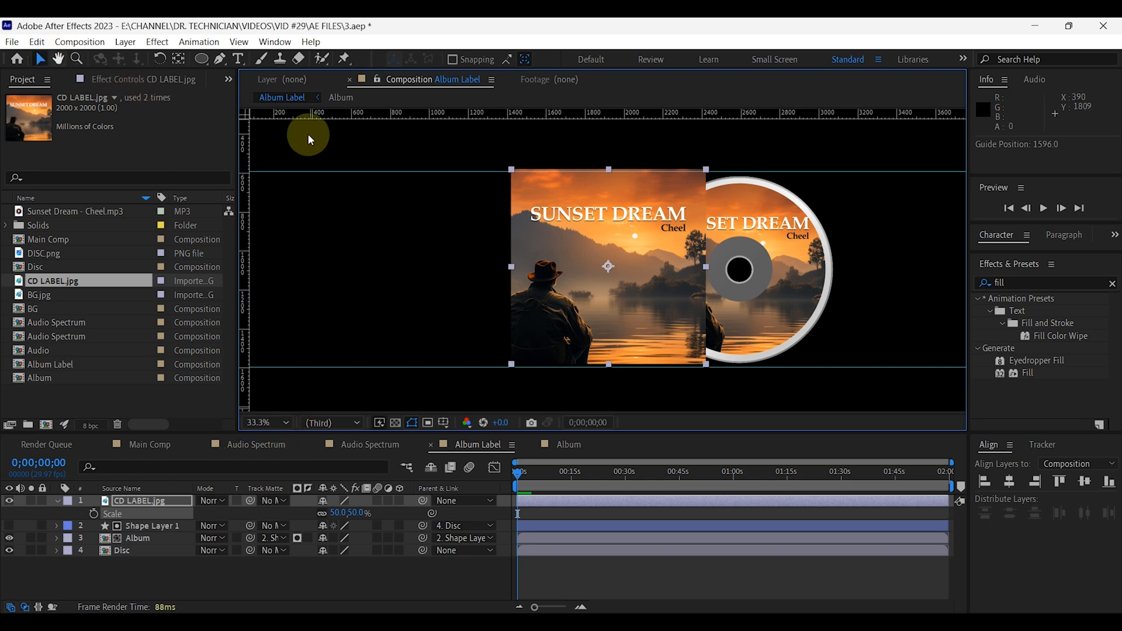
Align the cover vertically between the two guides, shift it right to overlap more of the disc, and remove the guides.
left_click_drag(669, 258, 668, 262)
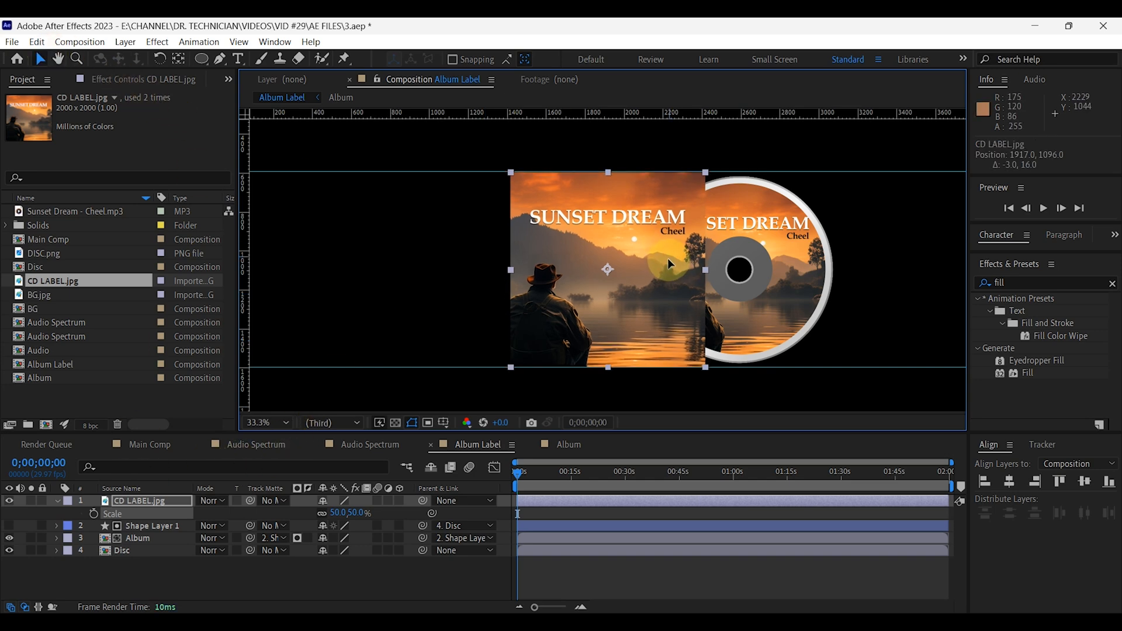
mouse_move(664, 278)
left_mouse_down()
mouse_move(683, 284)
mouse_move(674, 278)
left_mouse_up()
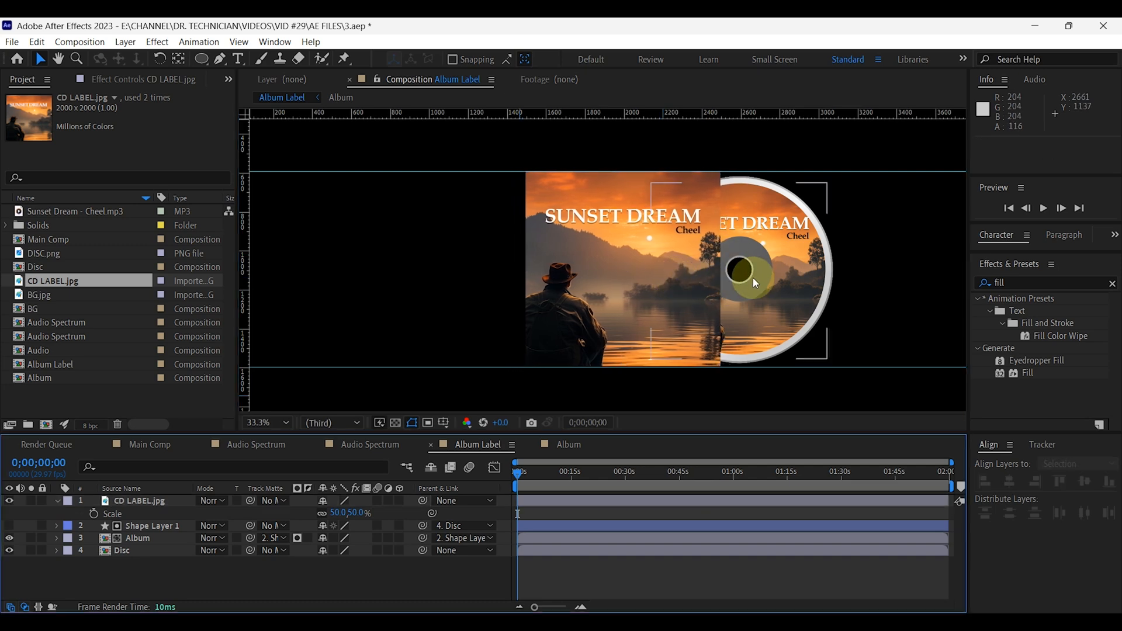
left_click_drag(459, 171, 532, 24)
left_click_drag(489, 367, 572, 24)
Draw a circular mask about 160 px wide on the CD LABEL.jpg layer and move it over the cover's right edge beside the disc's hole.
left_click(733, 282)
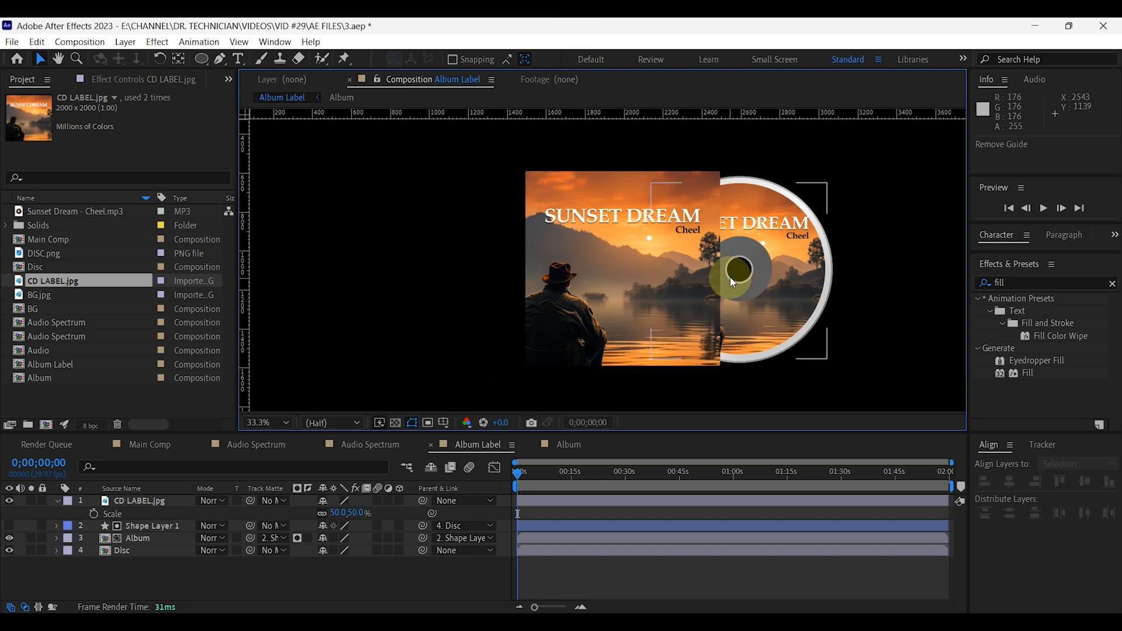
scroll(731, 275, "up", 1)
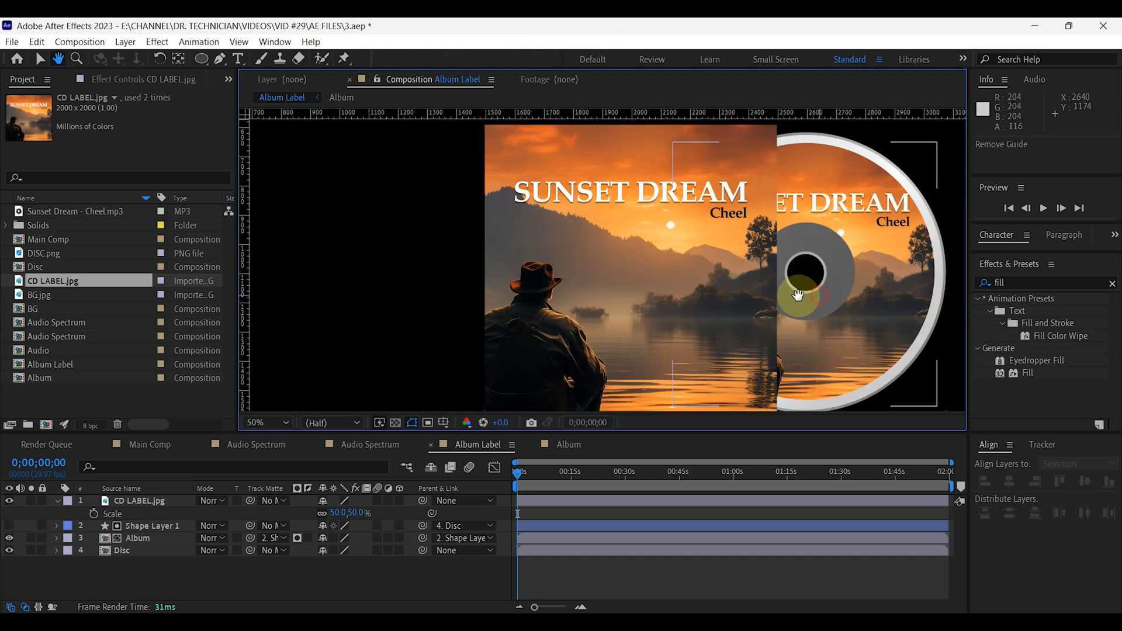
left_click_drag(797, 288, 649, 299)
left_click(59, 504)
left_click(138, 501)
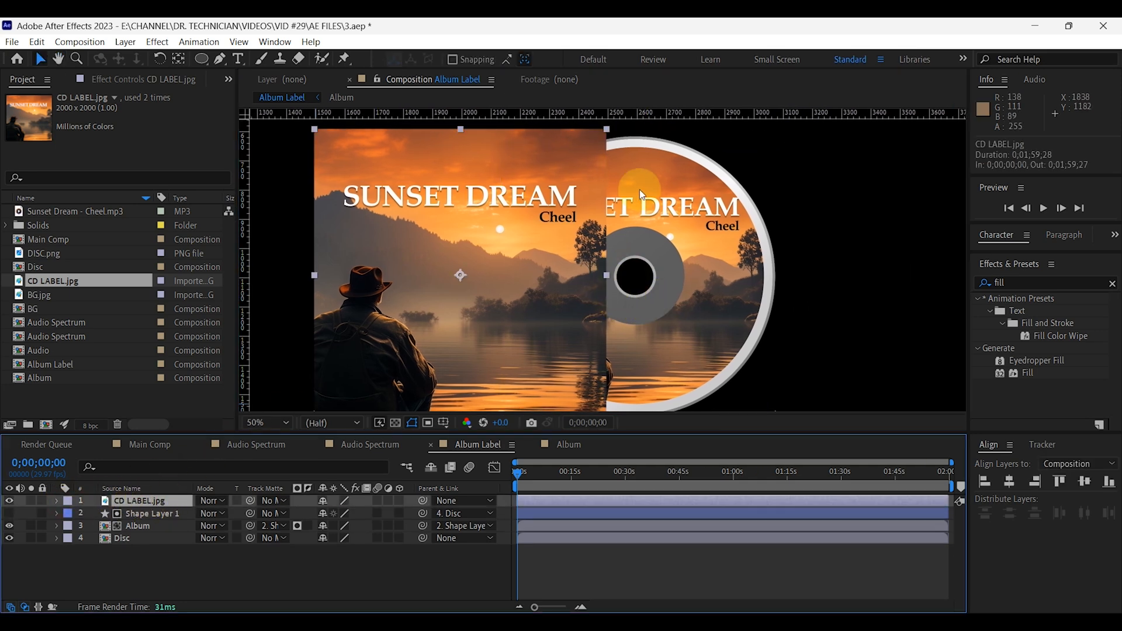
left_click(203, 58)
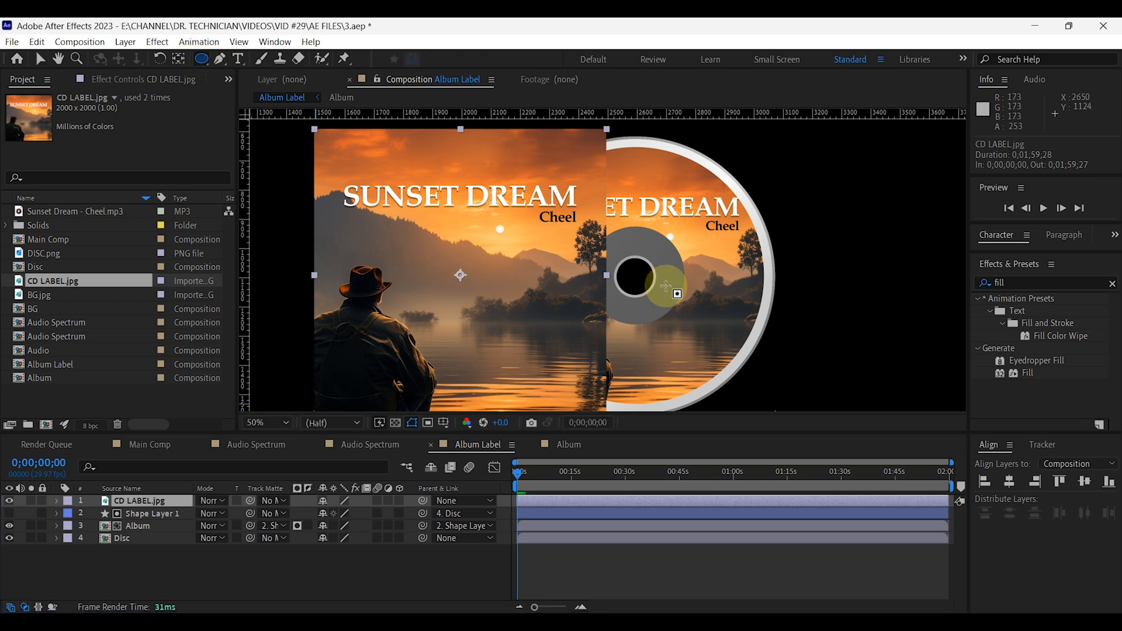
left_click_drag(633, 275, 678, 320)
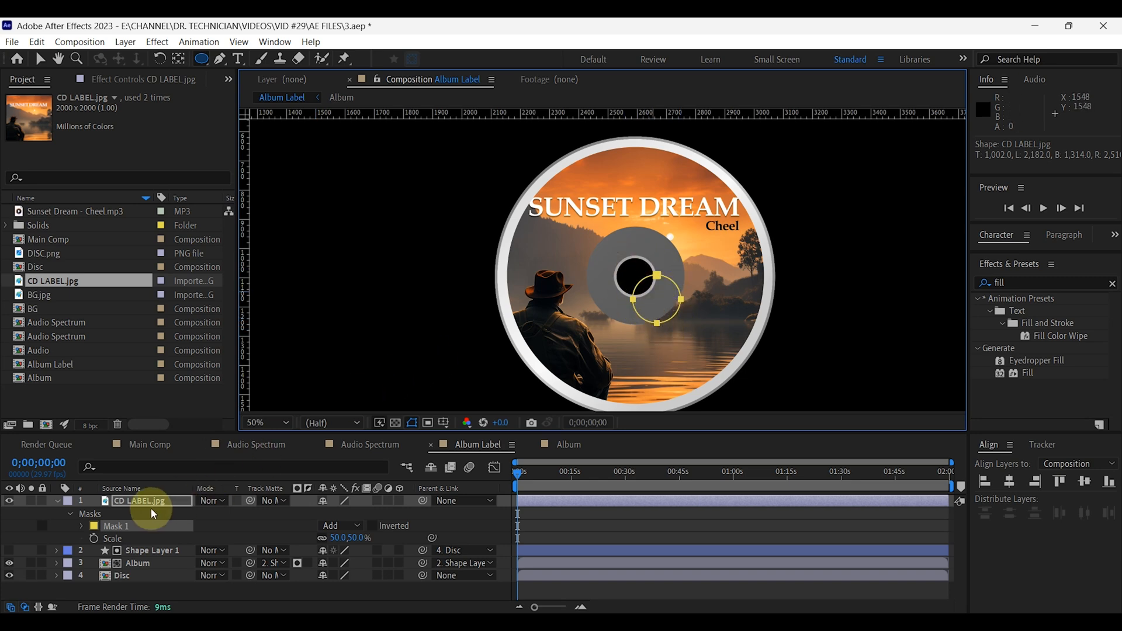
left_click(39, 58)
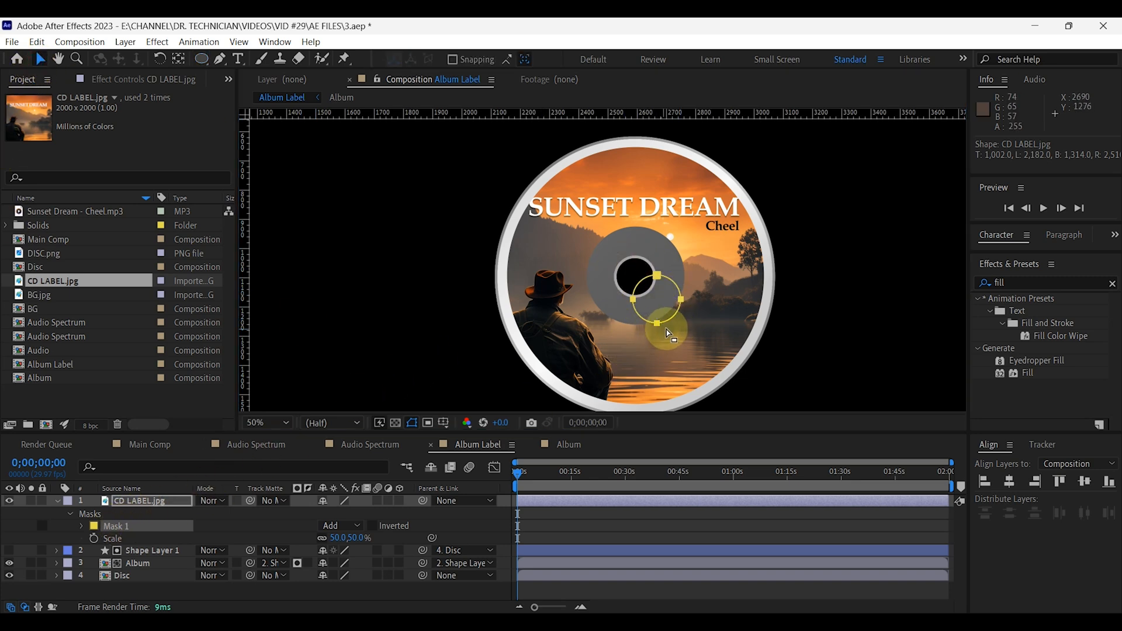
left_click_drag(668, 332, 619, 301)
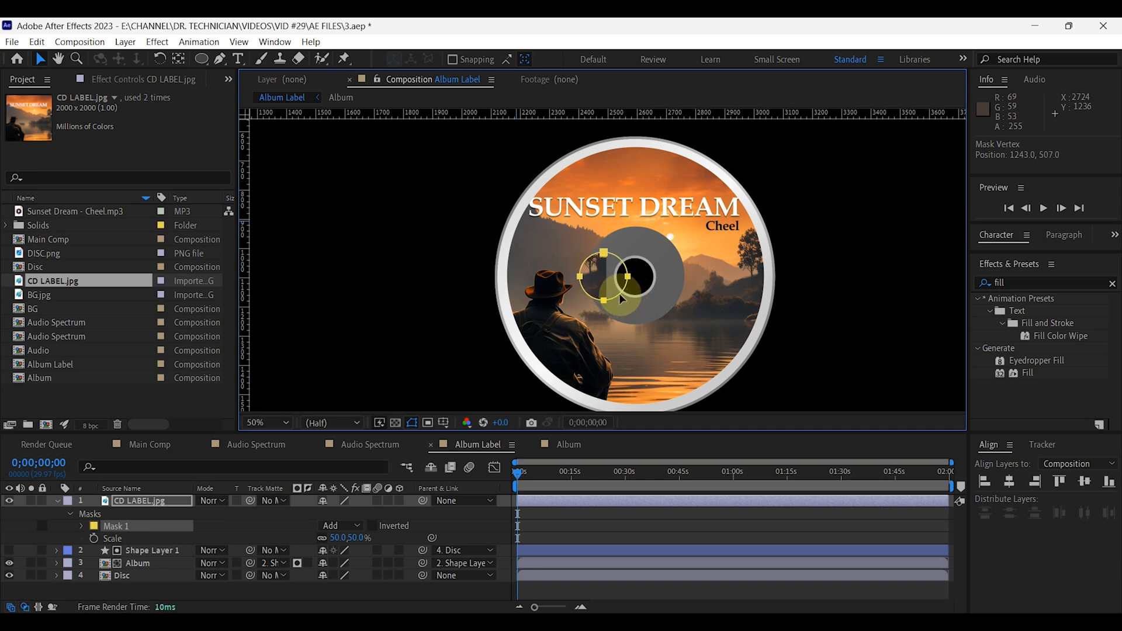
Set the circular mask's mode to Subtract and move the cover 20 px to the right.
left_click(368, 527)
left_click(357, 452)
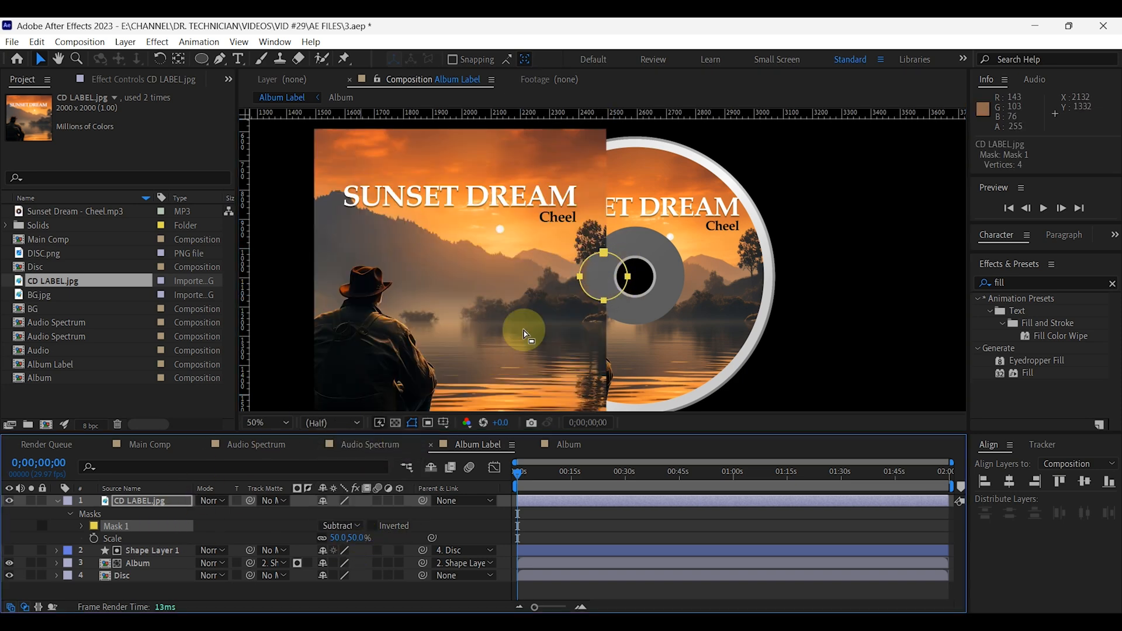
left_click(155, 508)
left_click_drag(471, 327, 477, 324)
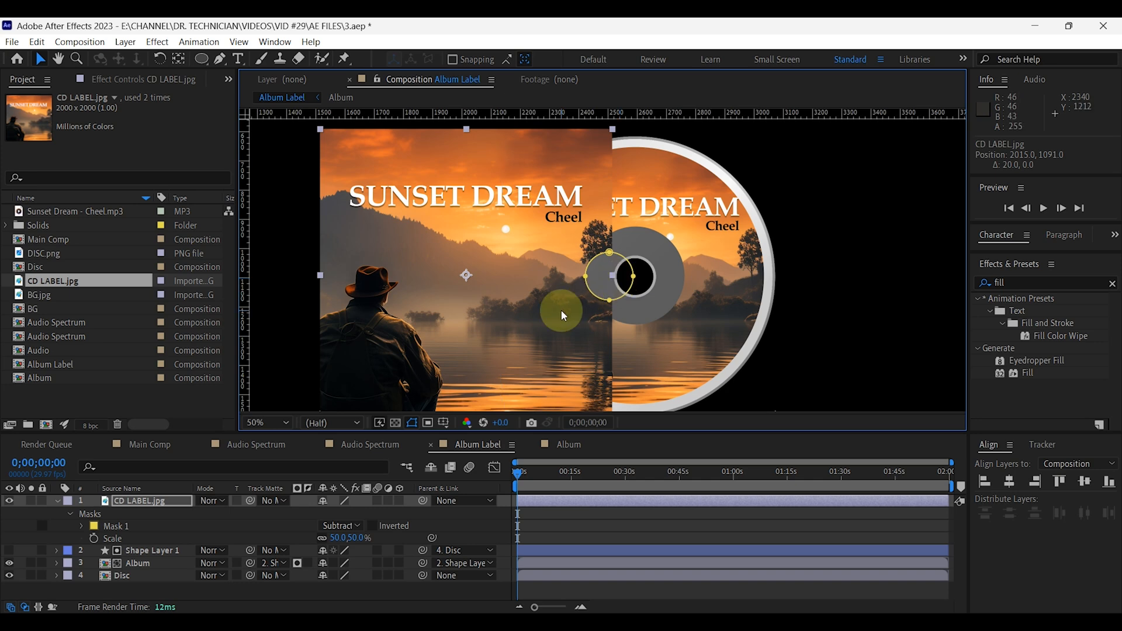
Add a Stroke layer style to the CD LABEL.jpg cover layer, with colour white (FFFFFF) and size 5.
left_click(159, 503)
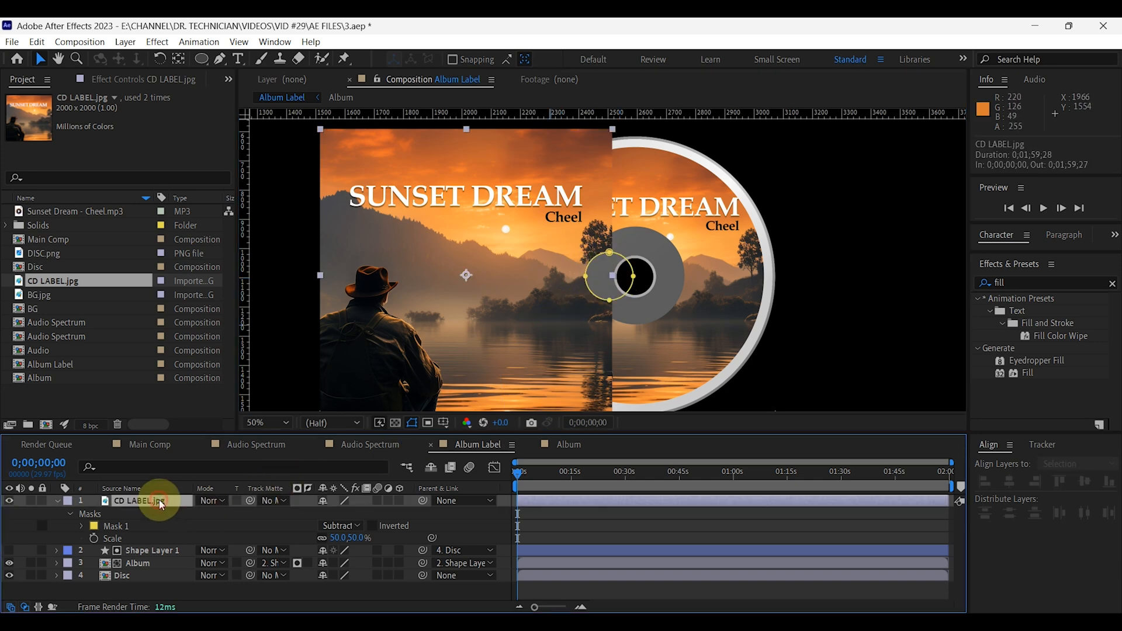
right_click(162, 505)
mouse_move(214, 271)
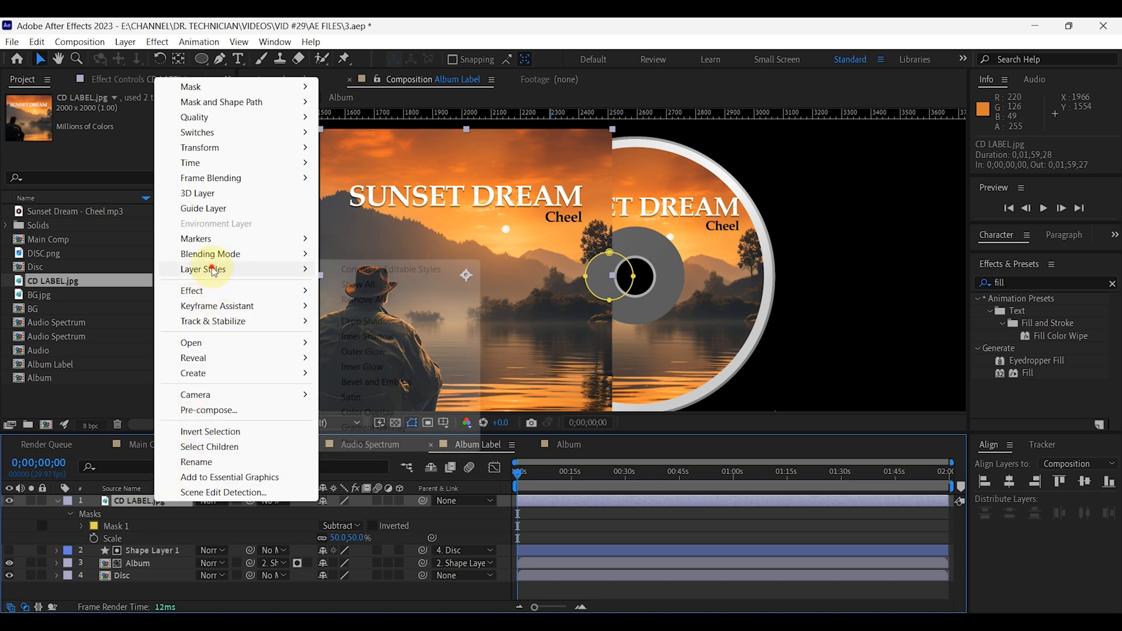
left_click(398, 450)
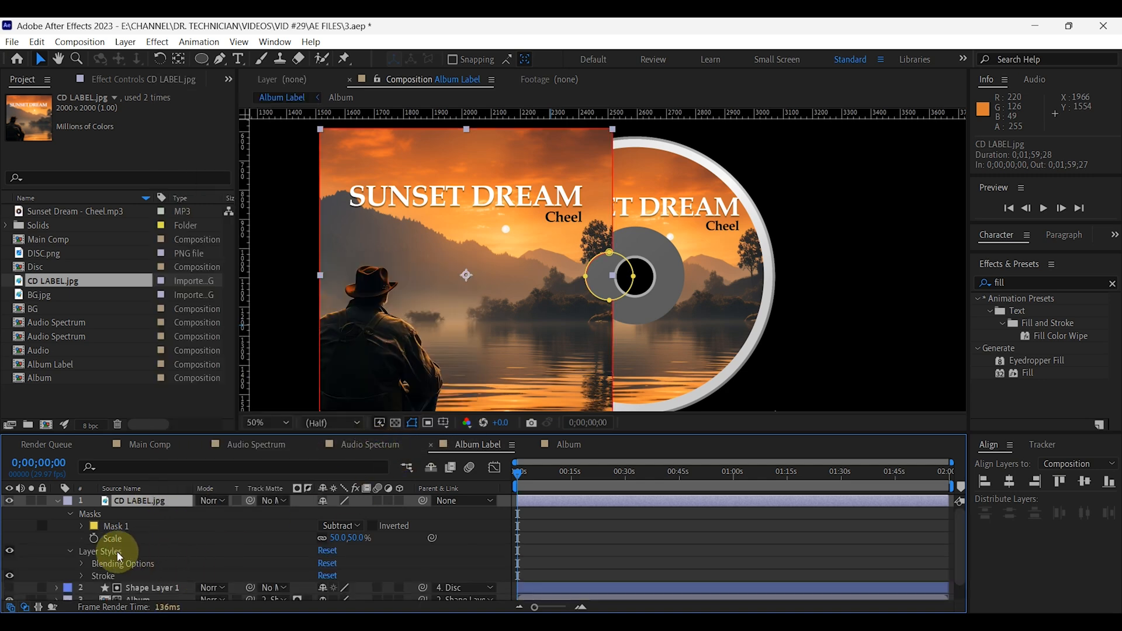
scroll(88, 560, "down", 1)
left_click(81, 558)
left_click(327, 556)
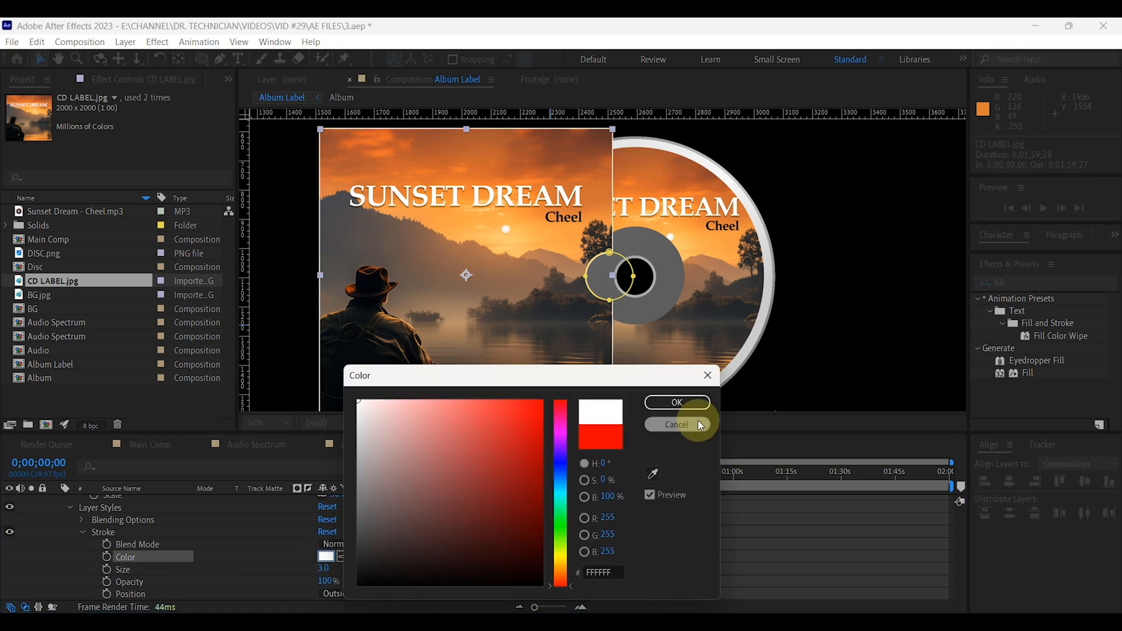
left_click(677, 402)
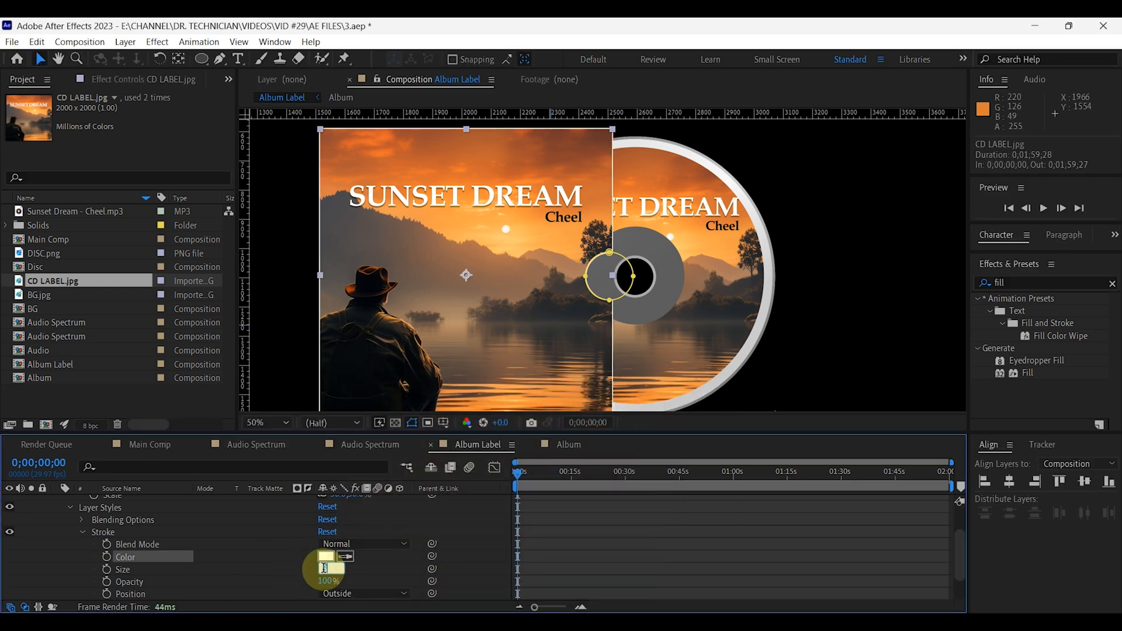
key("Return")
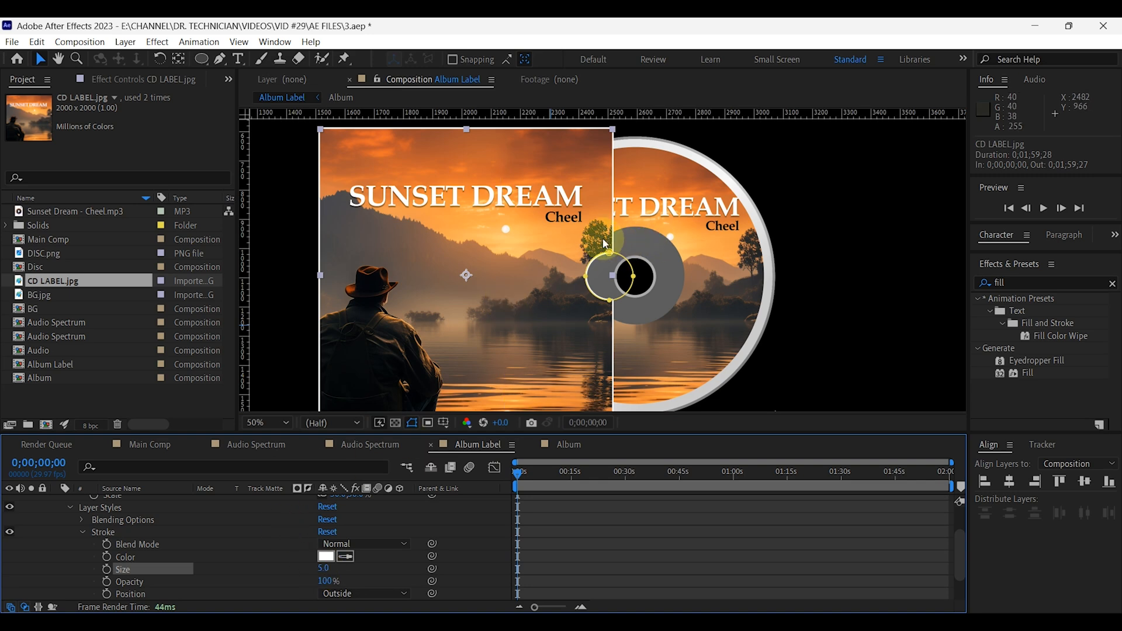
left_click(83, 531)
scroll(61, 504, "up", 2)
left_click(56, 501)
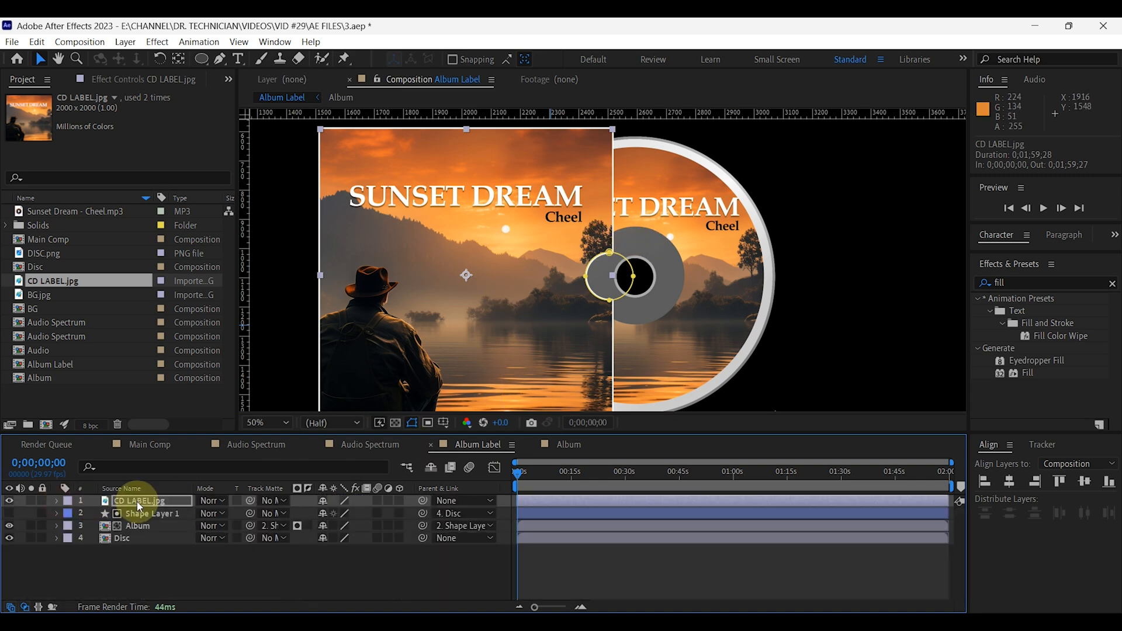
Add a Drop Shadow layer style to the CD LABEL.jpg cover layer and set its size to 30.
right_click(147, 503)
mouse_move(192, 268)
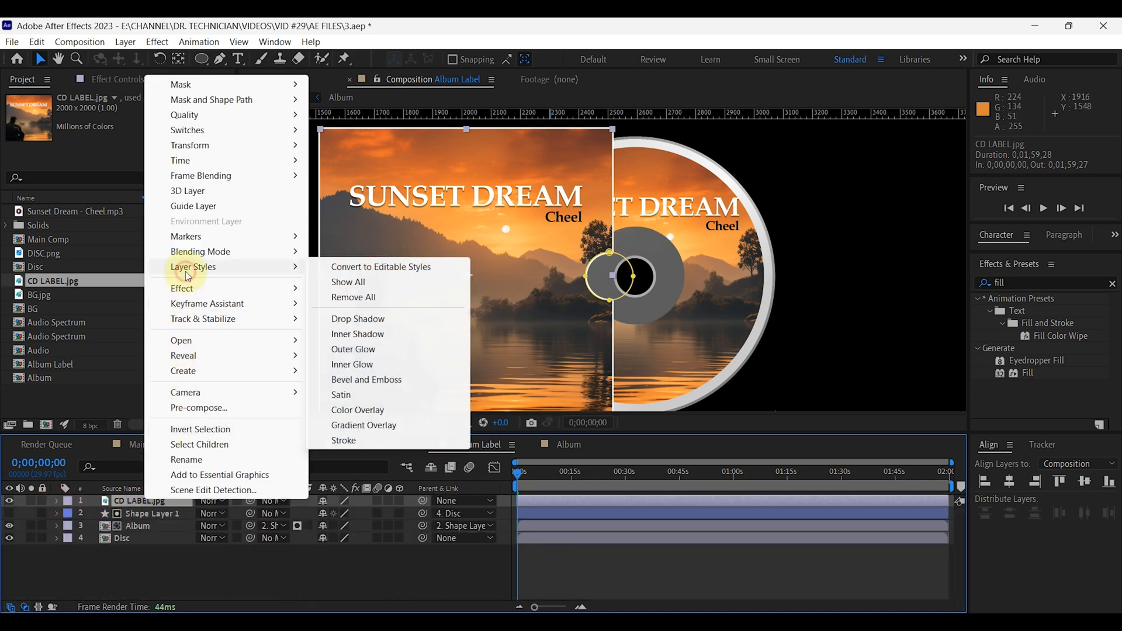
left_click(358, 319)
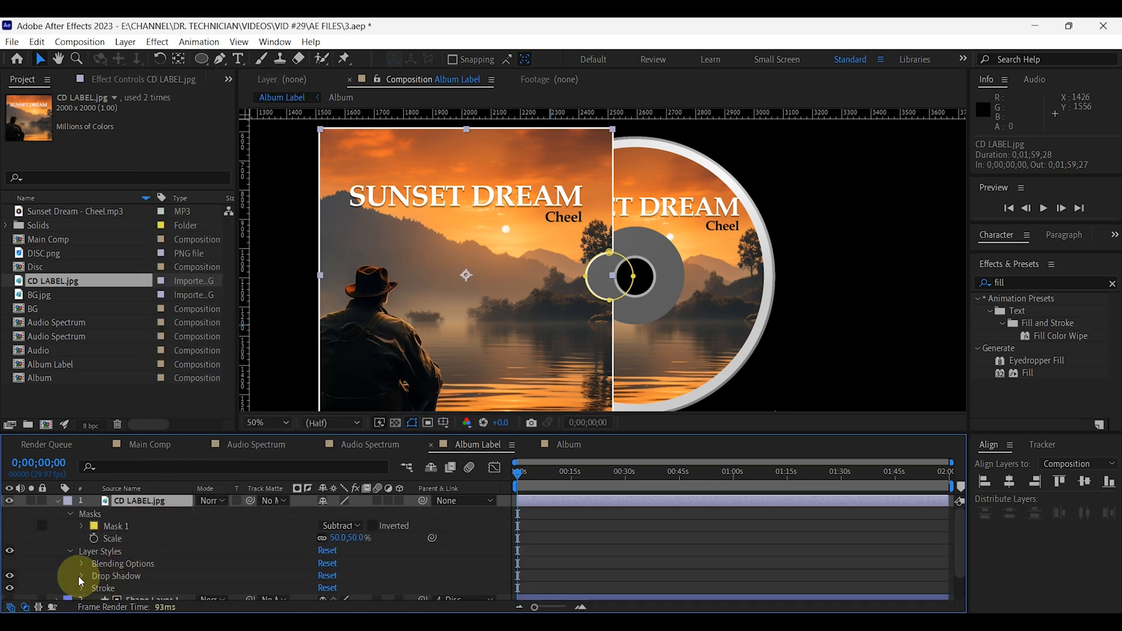
left_click(82, 576)
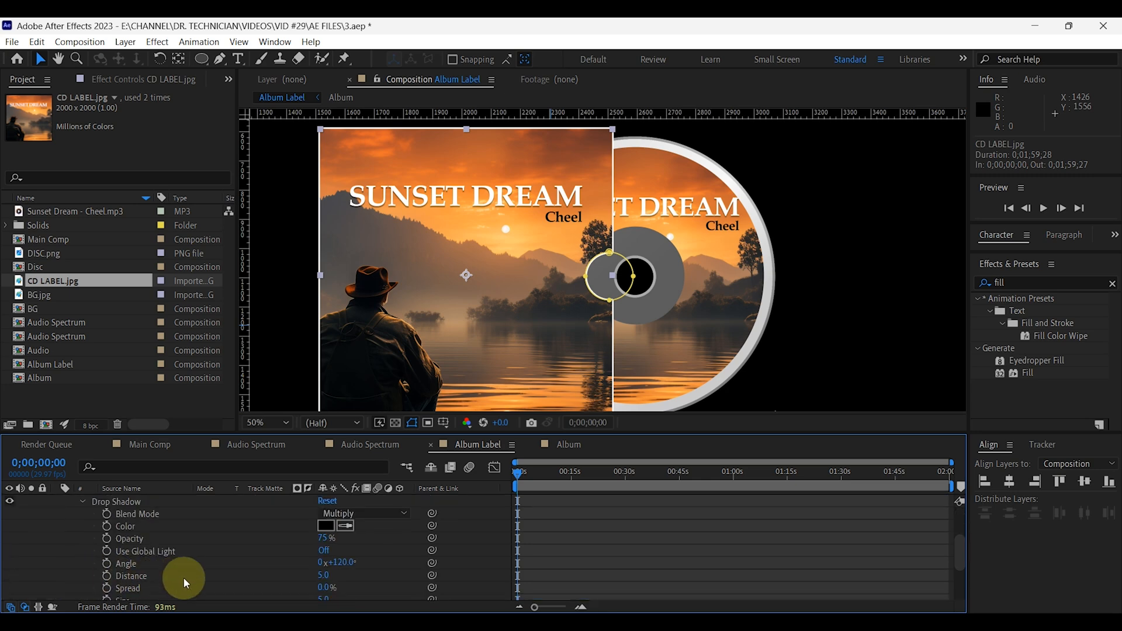
scroll(183, 577, "down", 2)
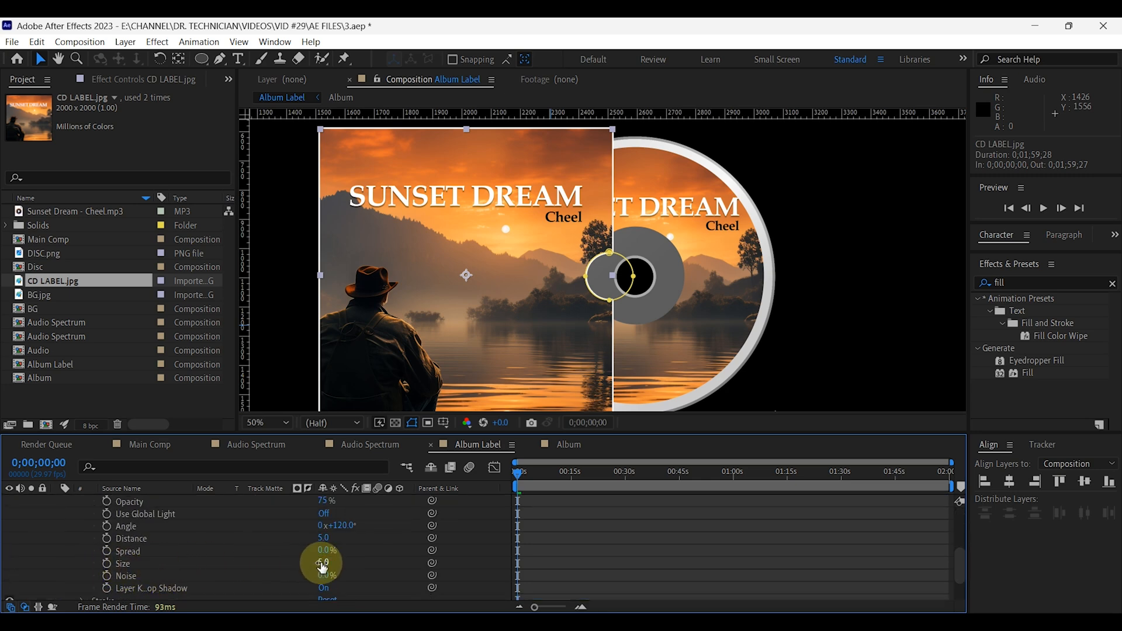
type("30")
key("Return")
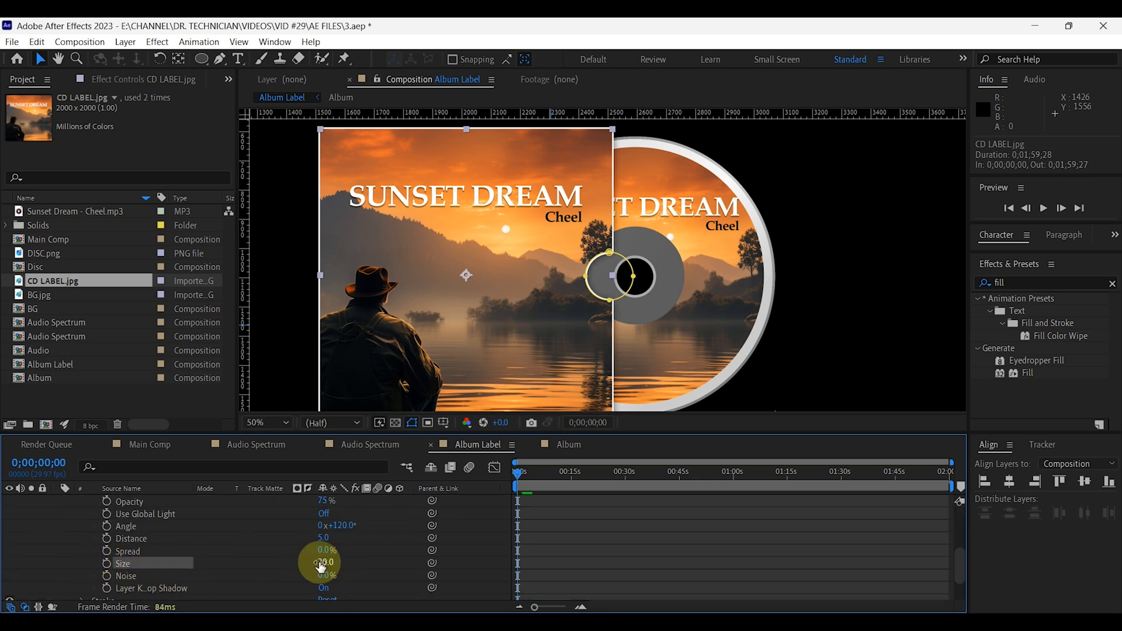
scroll(607, 265, "up", 2)
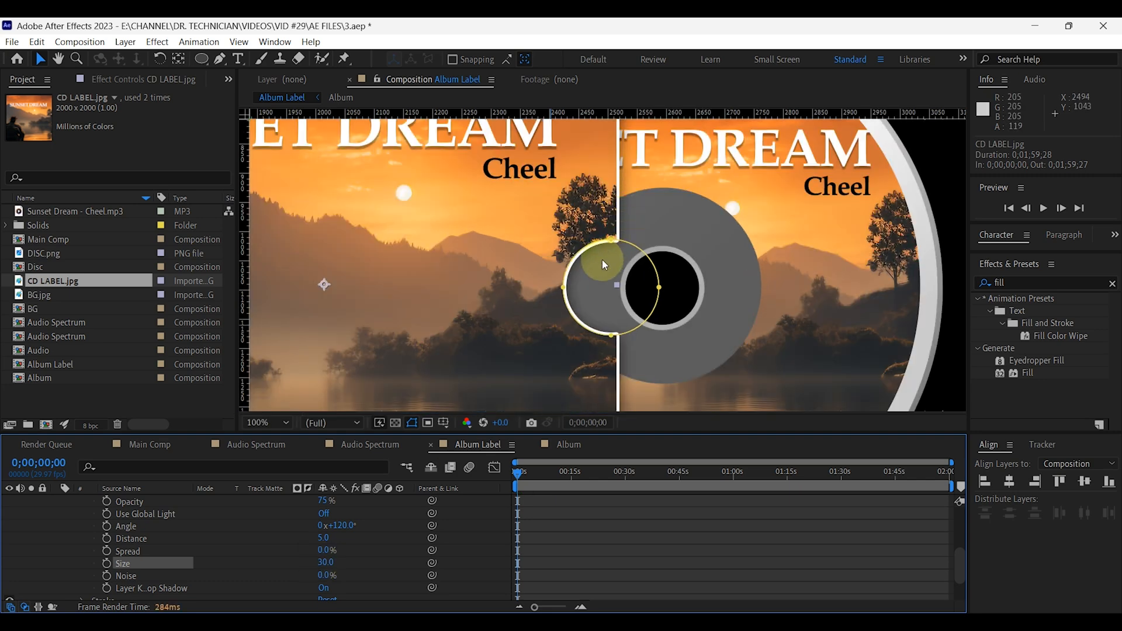
scroll(607, 273, "down", 4)
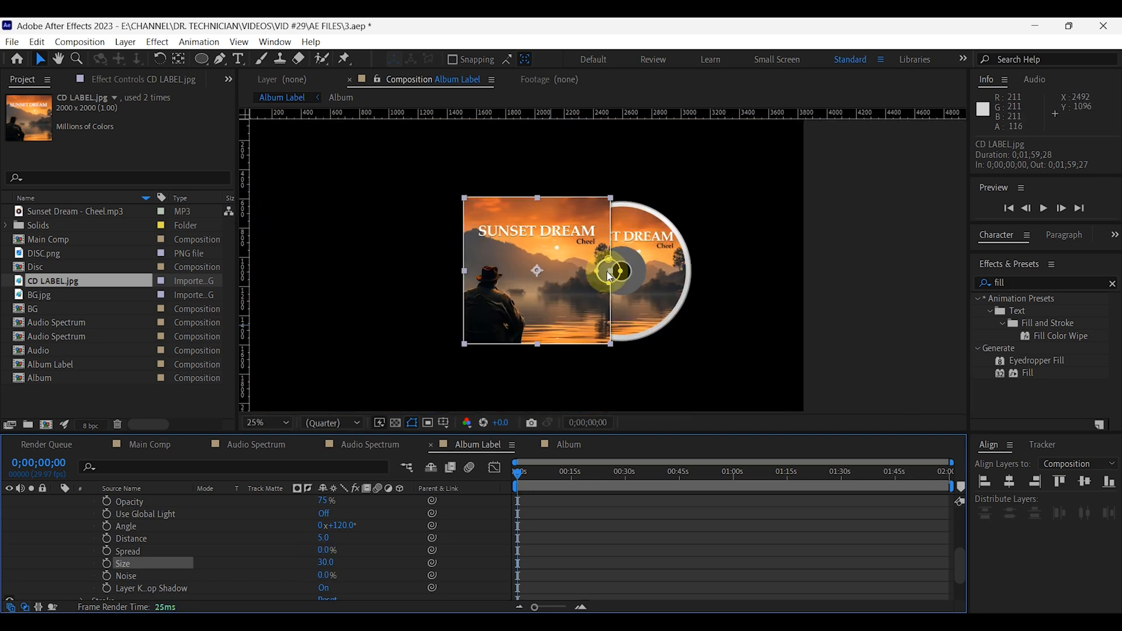
Play back the Album Label composition to check the spinning disc, and collapse the cover layer's properties.
left_click(1044, 209)
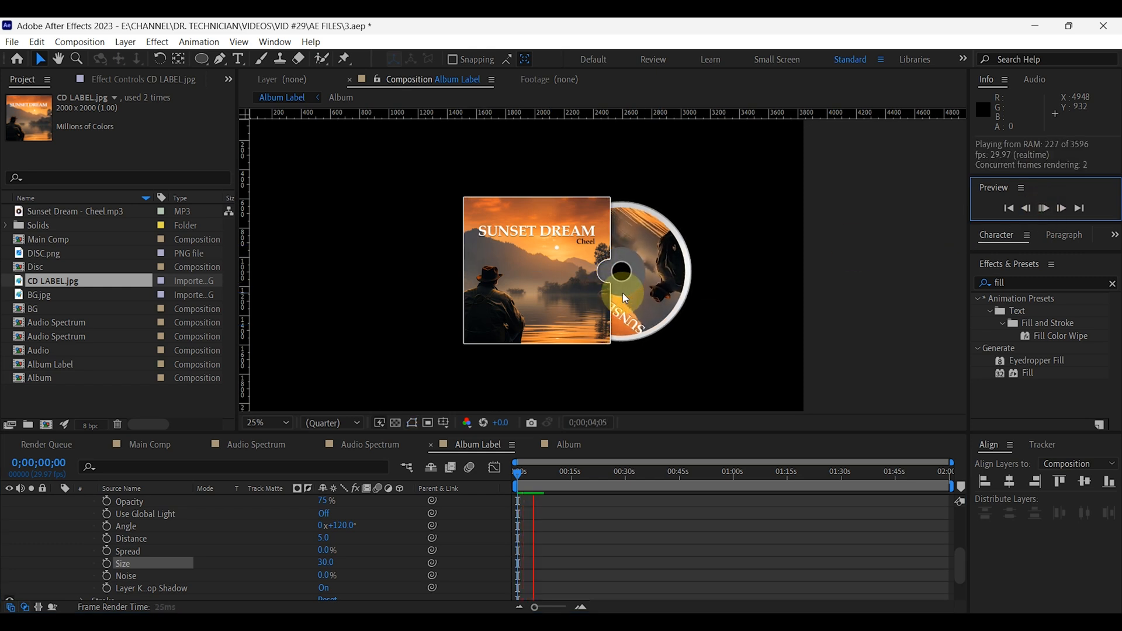
left_click(1044, 209)
scroll(128, 548, "up", 5)
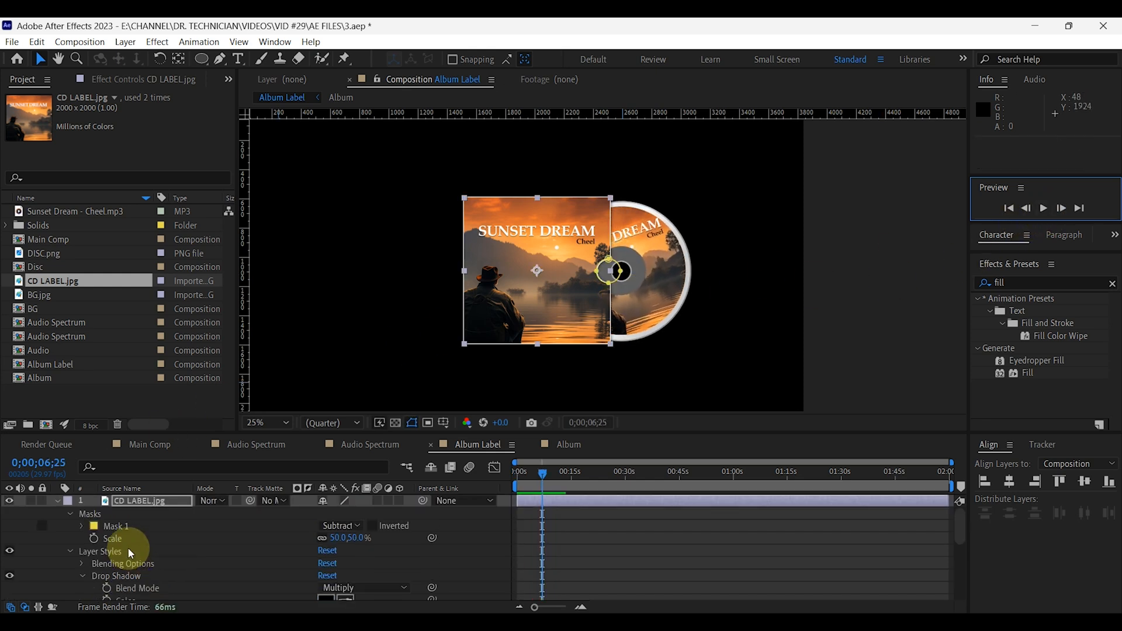
left_click(58, 503)
key("F2")
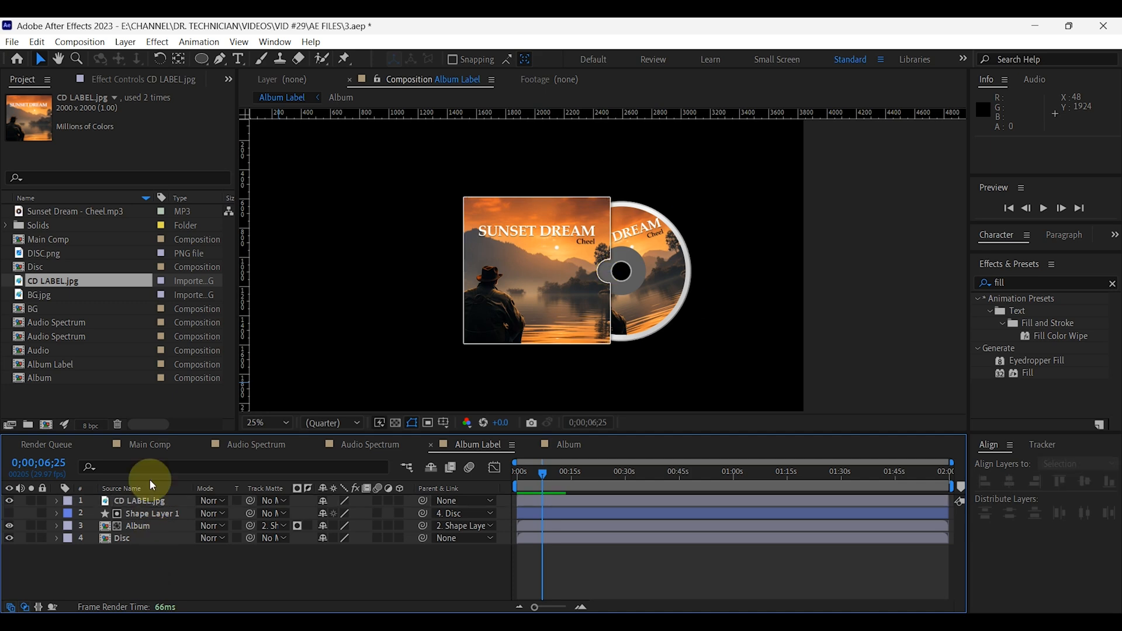
Add the Album Label composition as the top layer of Main Comp and scale it to 80%.
left_click(151, 447)
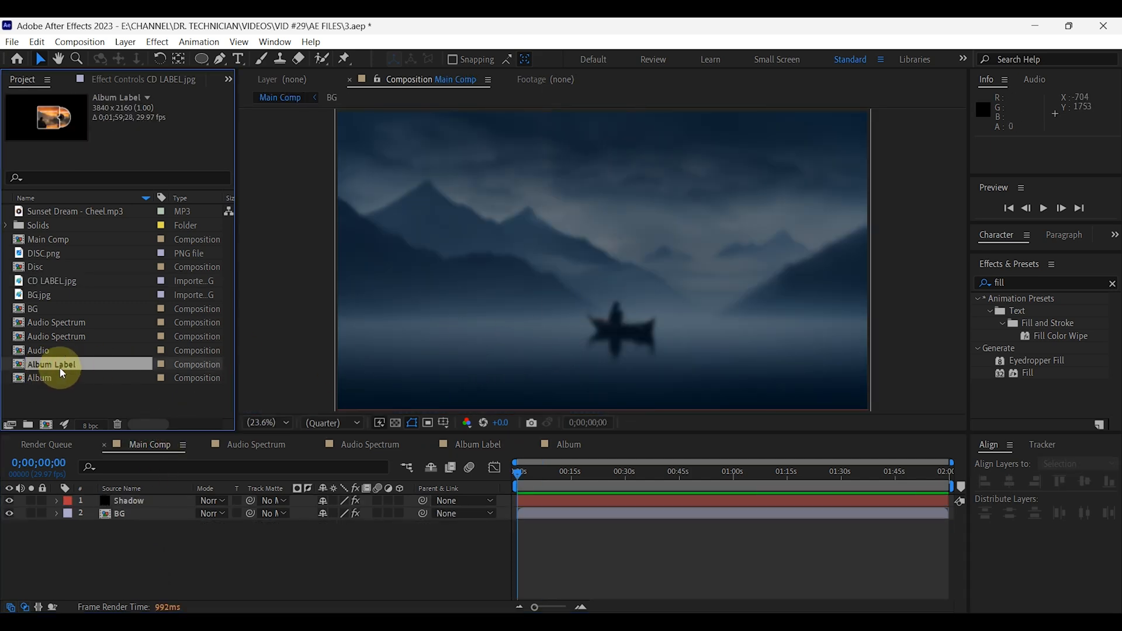
left_click_drag(105, 413, 153, 500)
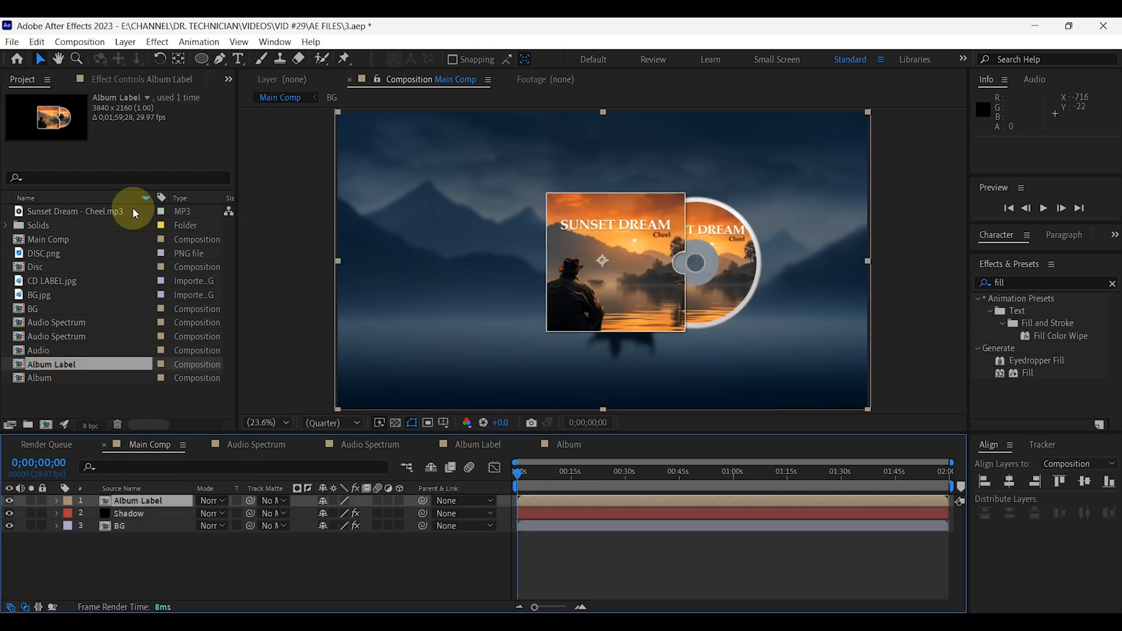
key("s")
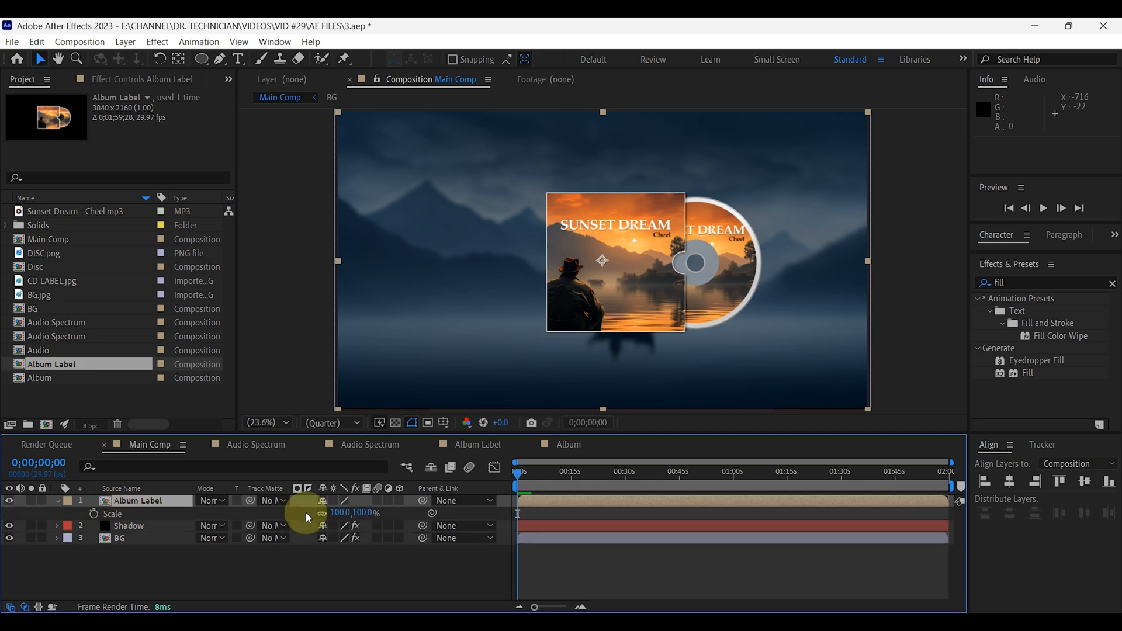
left_click(344, 512)
type("80")
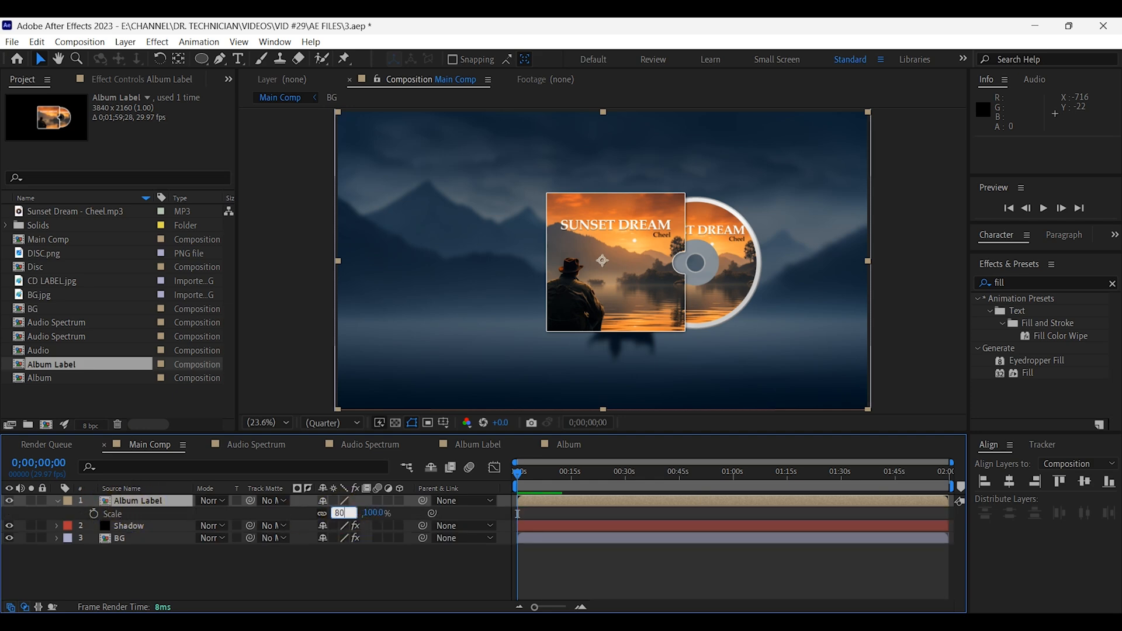
key("Return")
Move the album artwork about 690 px to the right in the frame and collapse its layer properties.
left_click_drag(649, 286, 738, 285)
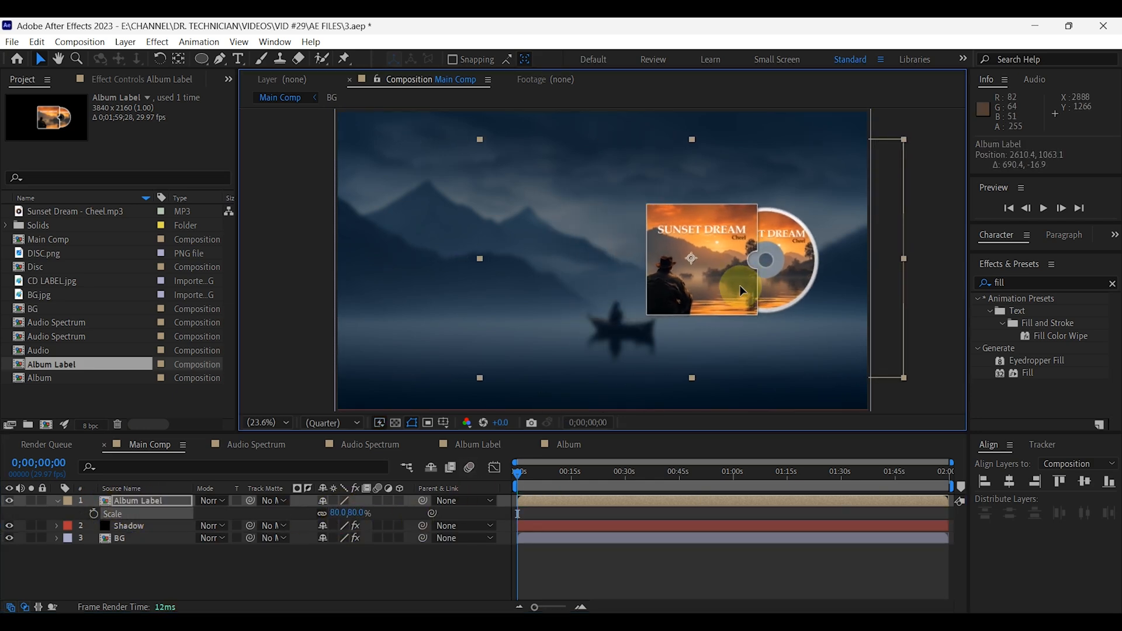
left_click(149, 576)
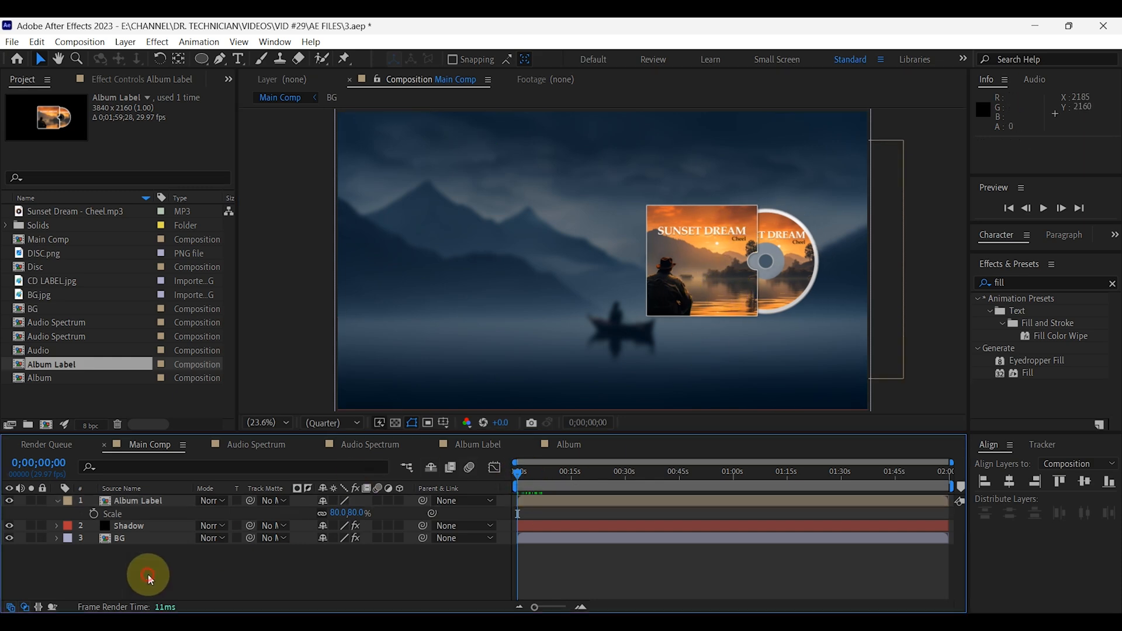
left_click(57, 501)
Add the Audio Spectrum composition as the top layer of Main Comp and move it up about 428 px.
left_click(51, 322)
left_click_drag(52, 322, 149, 504)
left_click(632, 408)
left_click_drag(647, 368, 646, 309)
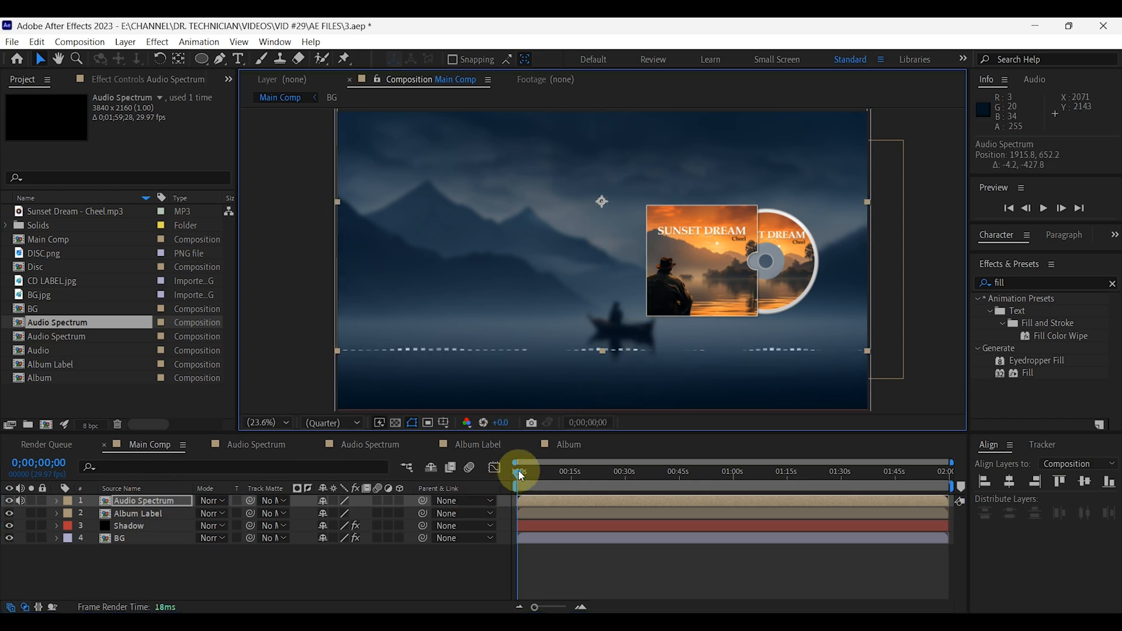
Go to about 10 seconds in the timeline and scale the Audio Spectrum layer to 50%.
left_click_drag(522, 476, 554, 474)
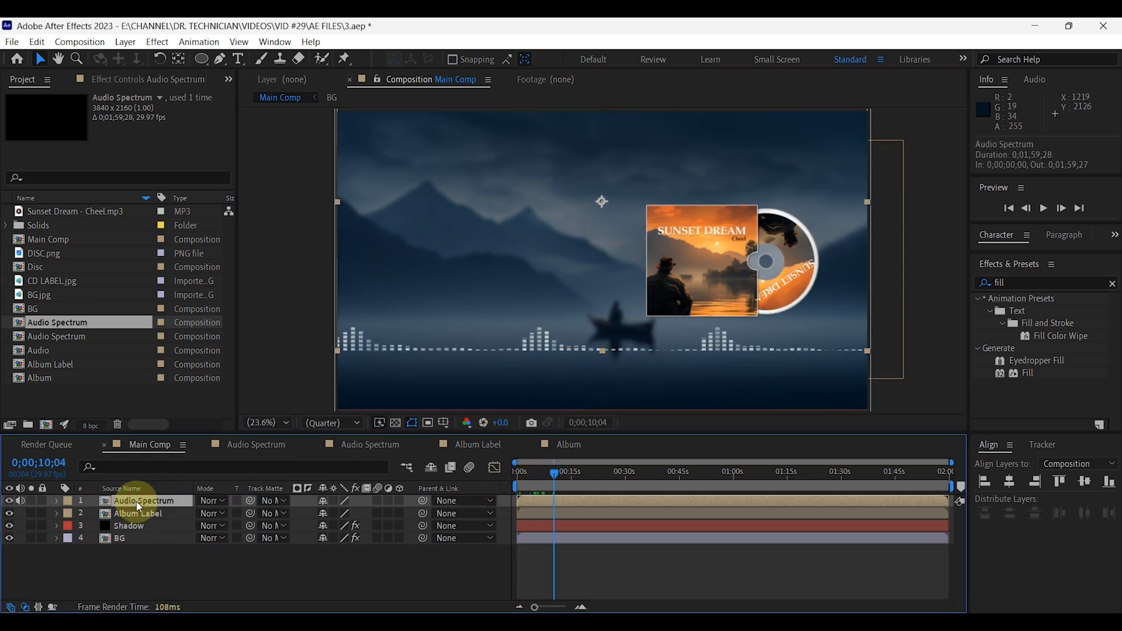
key("s")
left_click(343, 512)
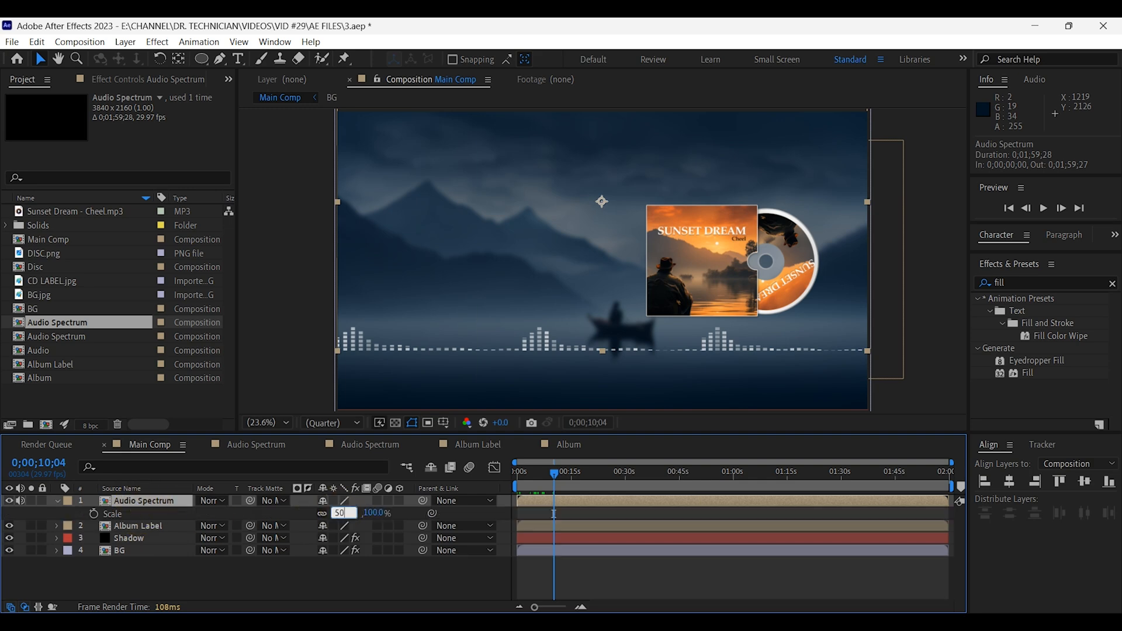
key("Return")
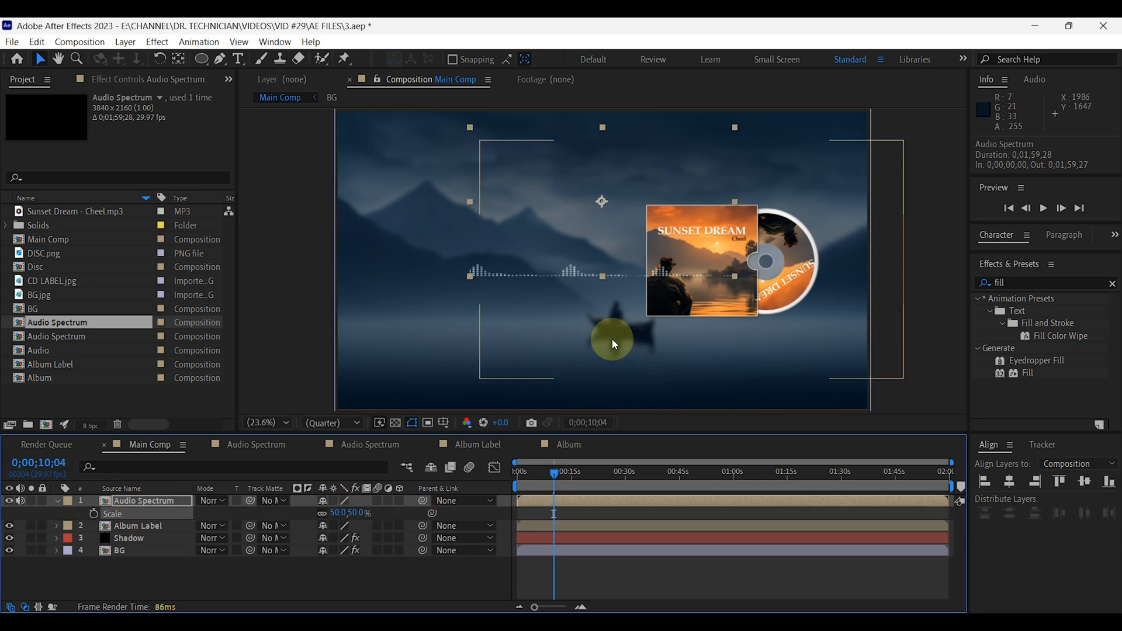
Move the audio spectrum to the left of the album cover, with its baseline level with the cover's bottom edge.
scroll(612, 338, "up", 1)
left_click_drag(560, 272, 463, 304)
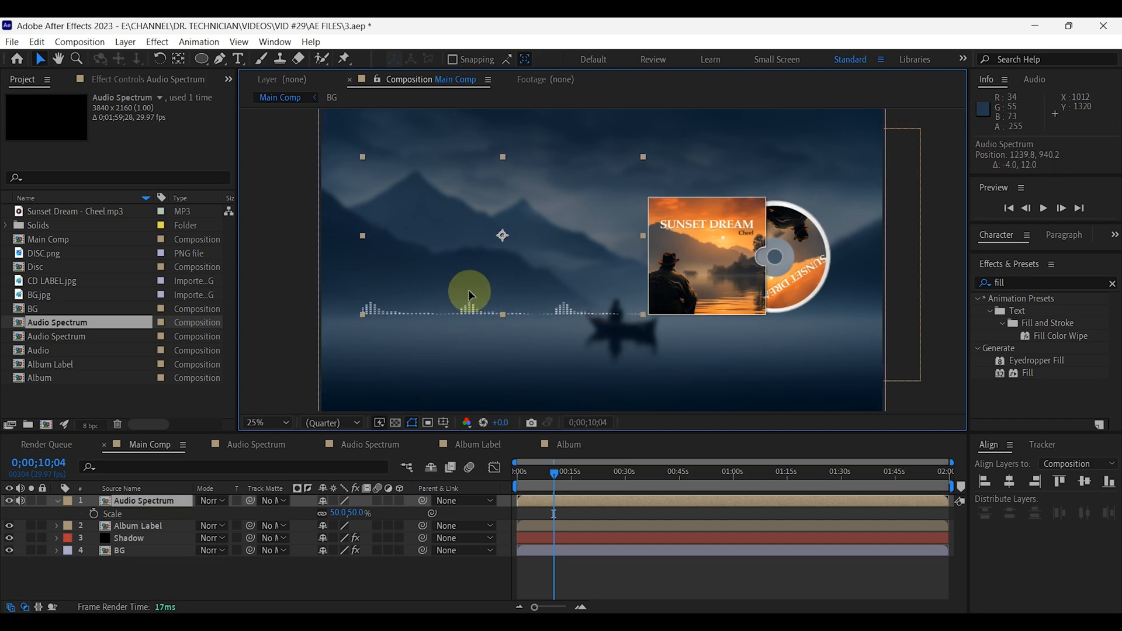
left_click(279, 580)
left_click(57, 499)
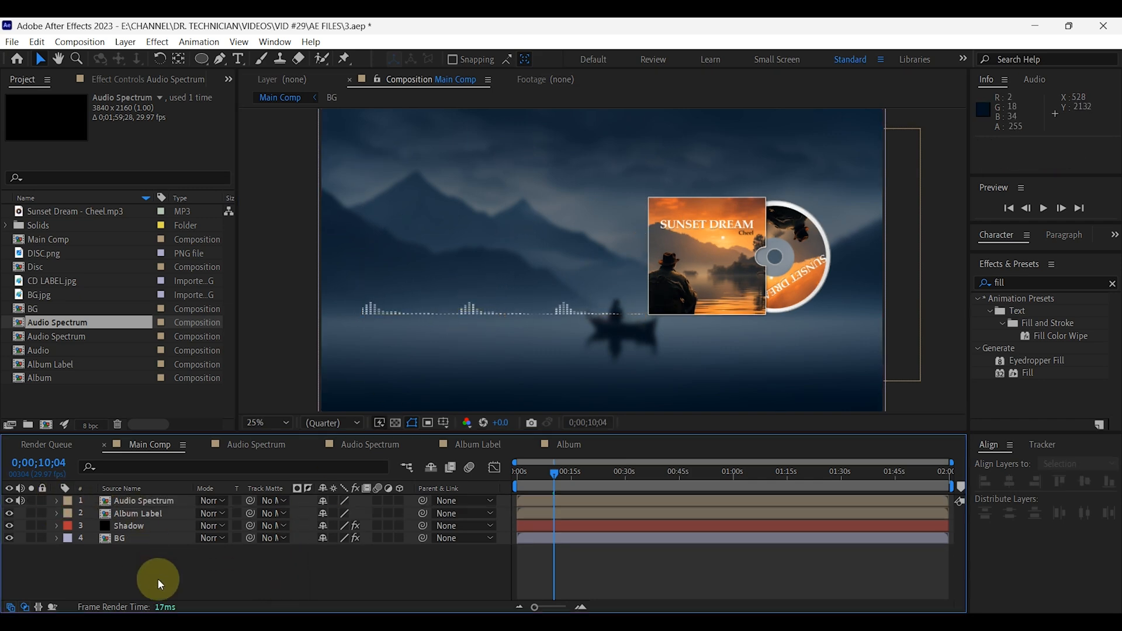
Add the white text SUNSET DREAM above the audio spectrum in Book Antiqua Bold at 100 px.
left_click(238, 58)
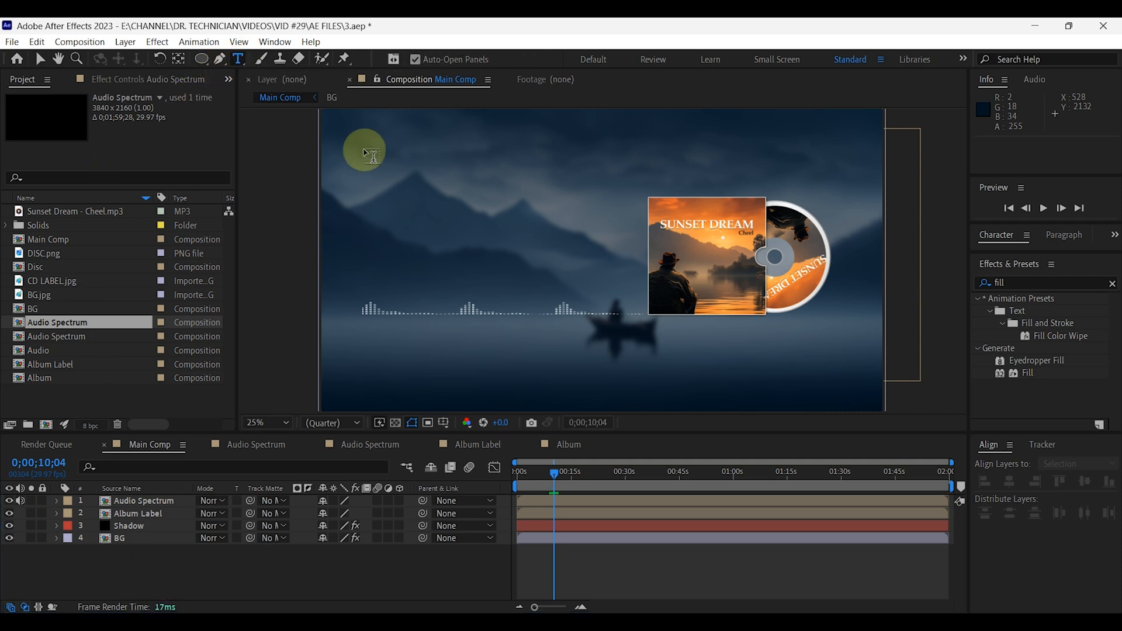
left_click(429, 224)
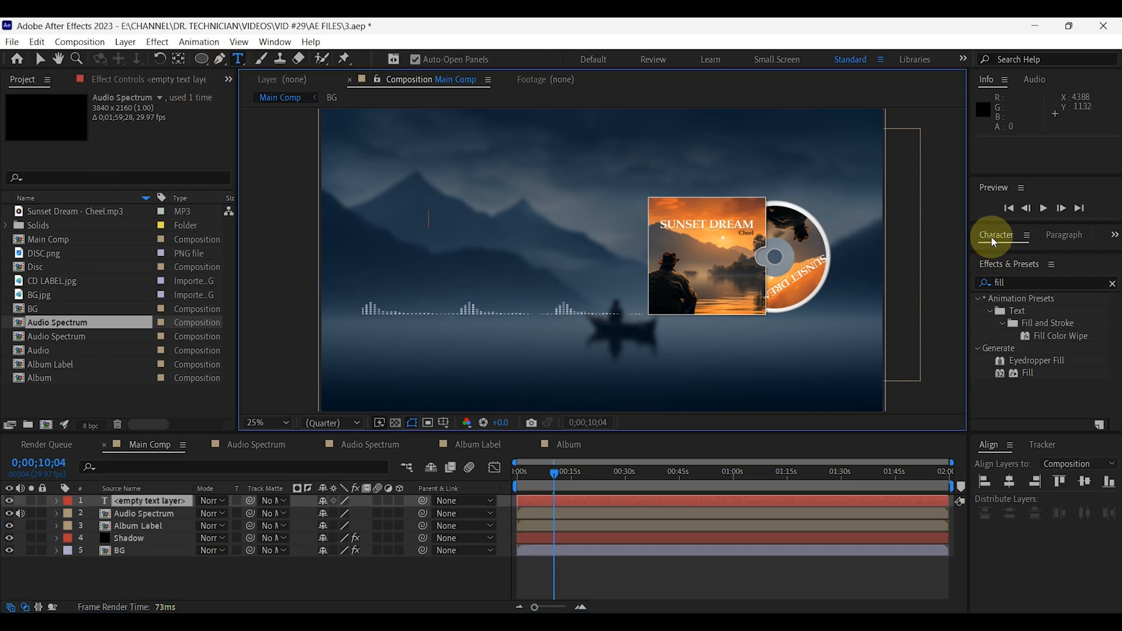
left_click_drag(1006, 279, 1089, 379)
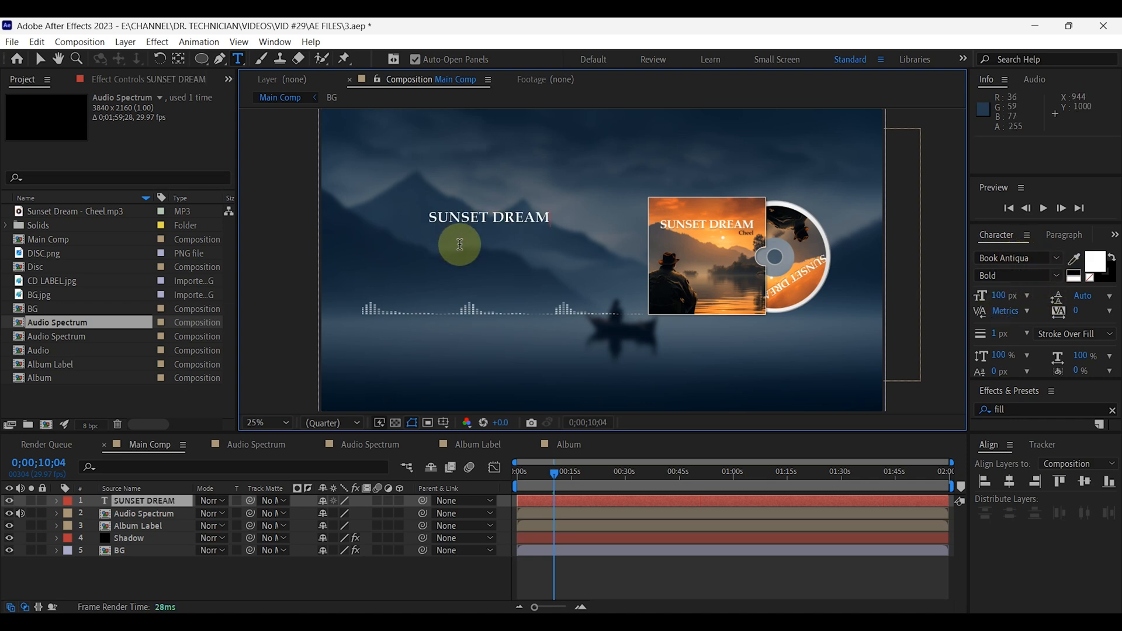
Move the SUNSET DREAM title above the spectrum's left end, to about position 302, 738.
left_click(40, 59)
left_click_drag(504, 222, 454, 203)
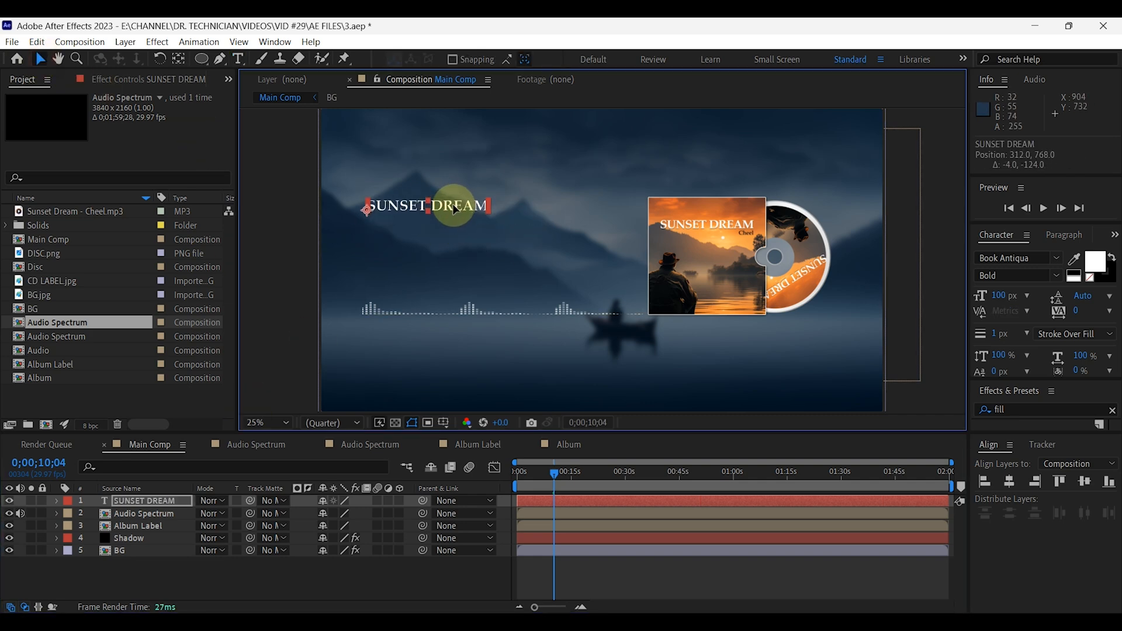
scroll(455, 257, "up", 2)
left_click_drag(421, 167, 418, 159)
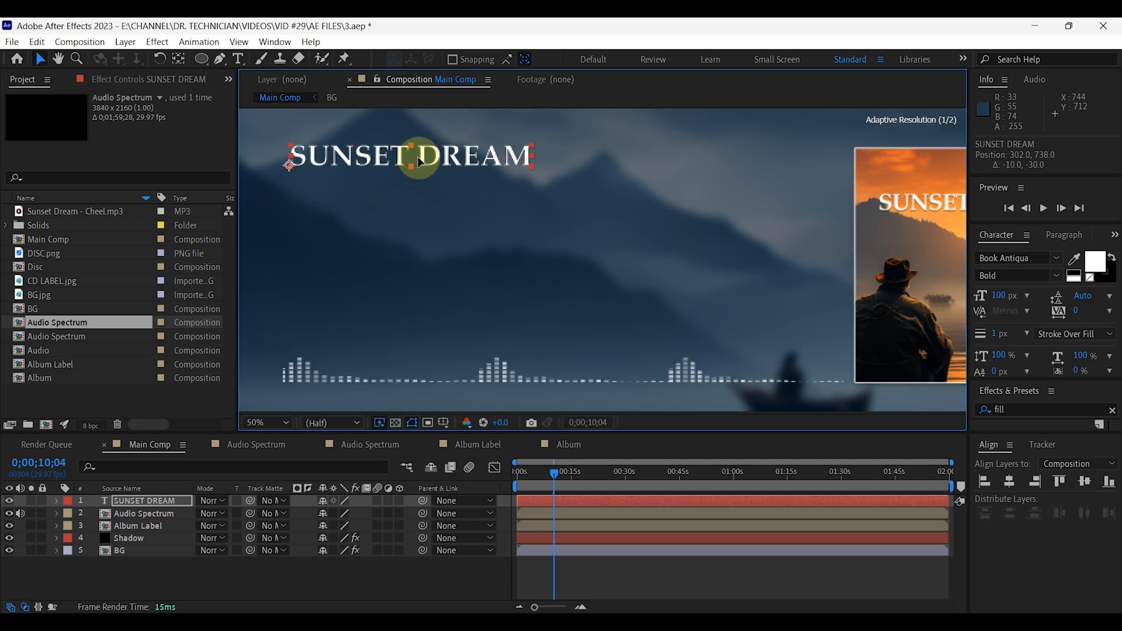
left_click(198, 566)
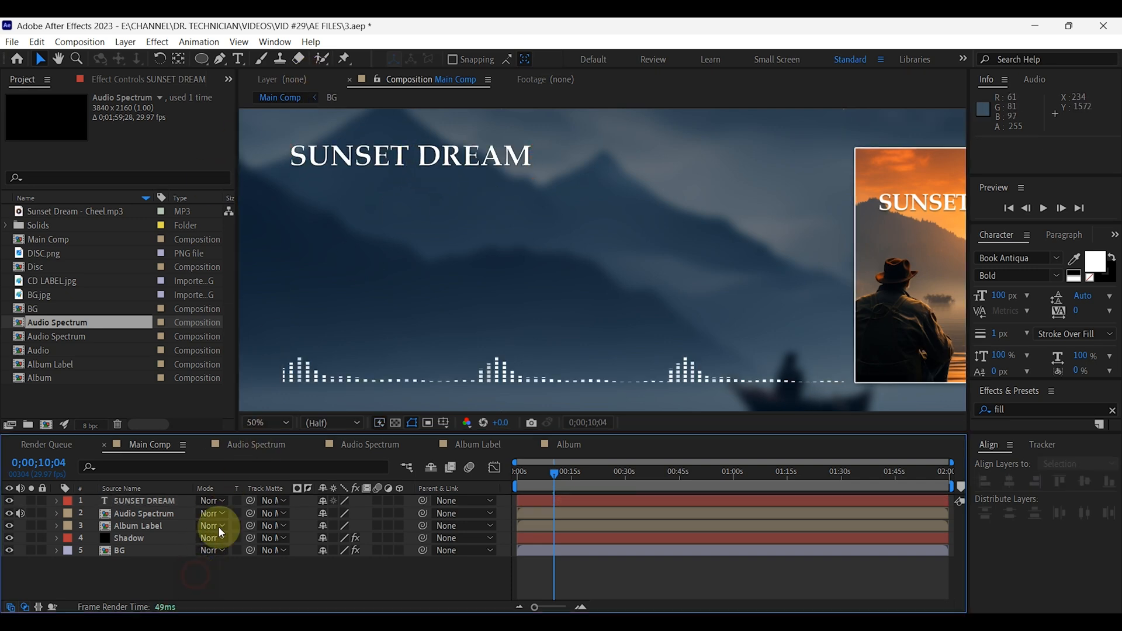
Add the text Cheel directly beneath the SUNSET DREAM title, left-aligned with it at about position 302, 850.
left_click(239, 59)
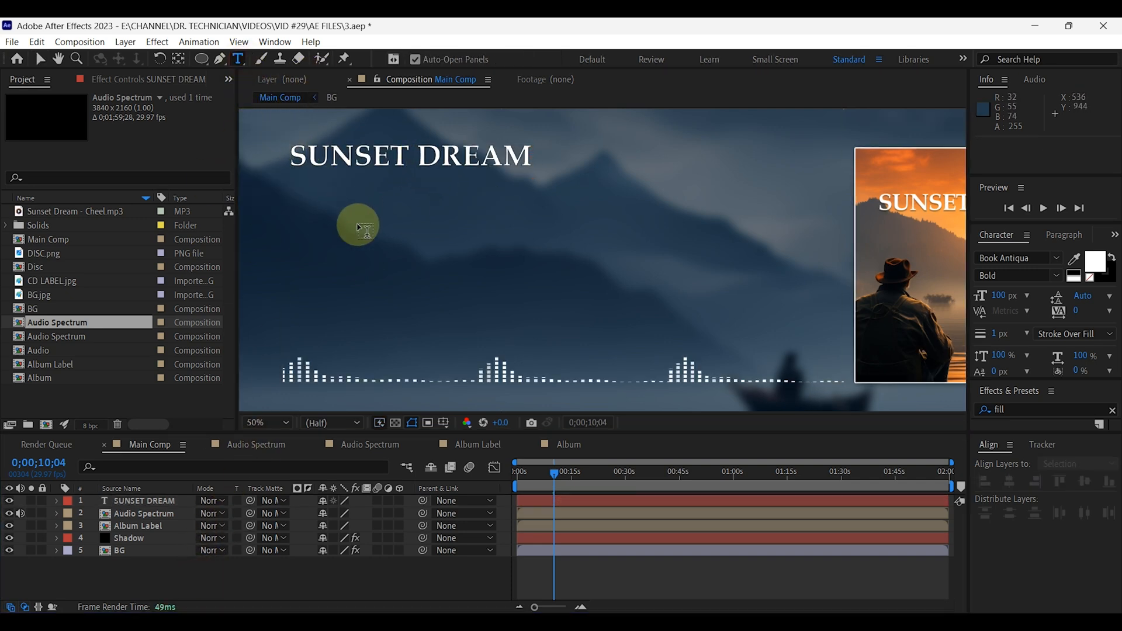
left_click(339, 205)
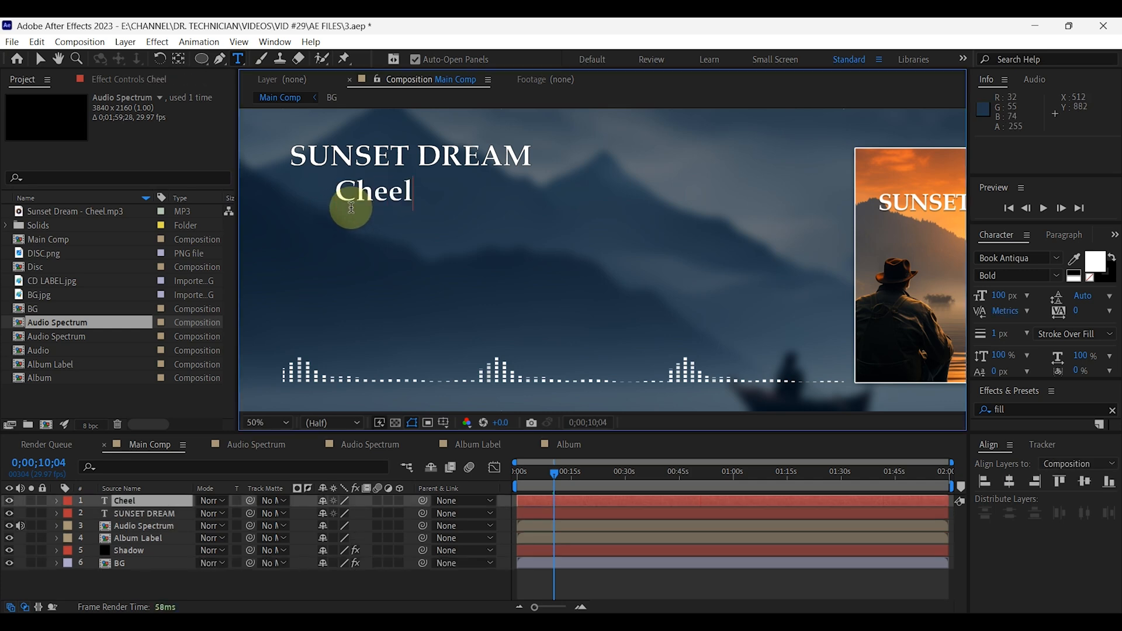
left_click(40, 58)
left_click_drag(375, 188, 330, 193)
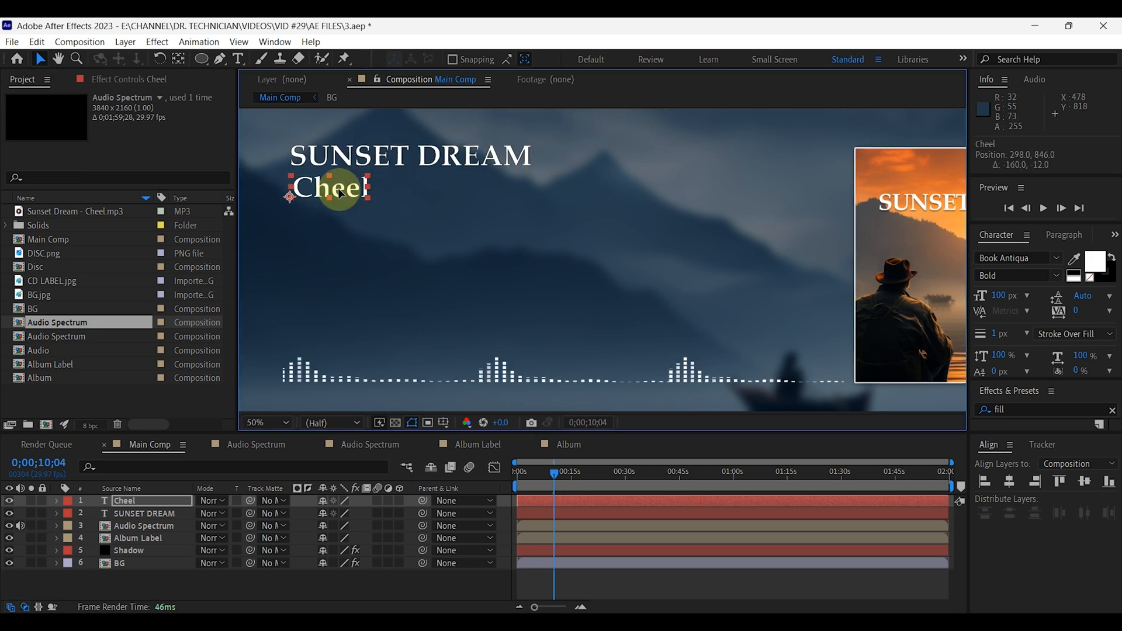
left_click(270, 422)
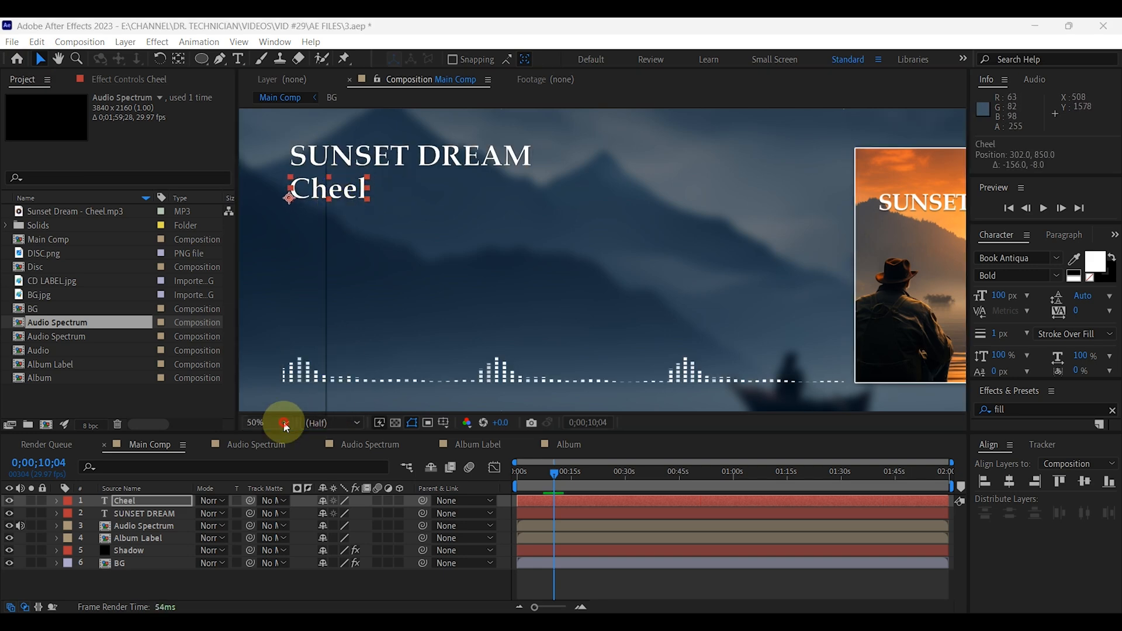
left_click(276, 281)
left_click(306, 585)
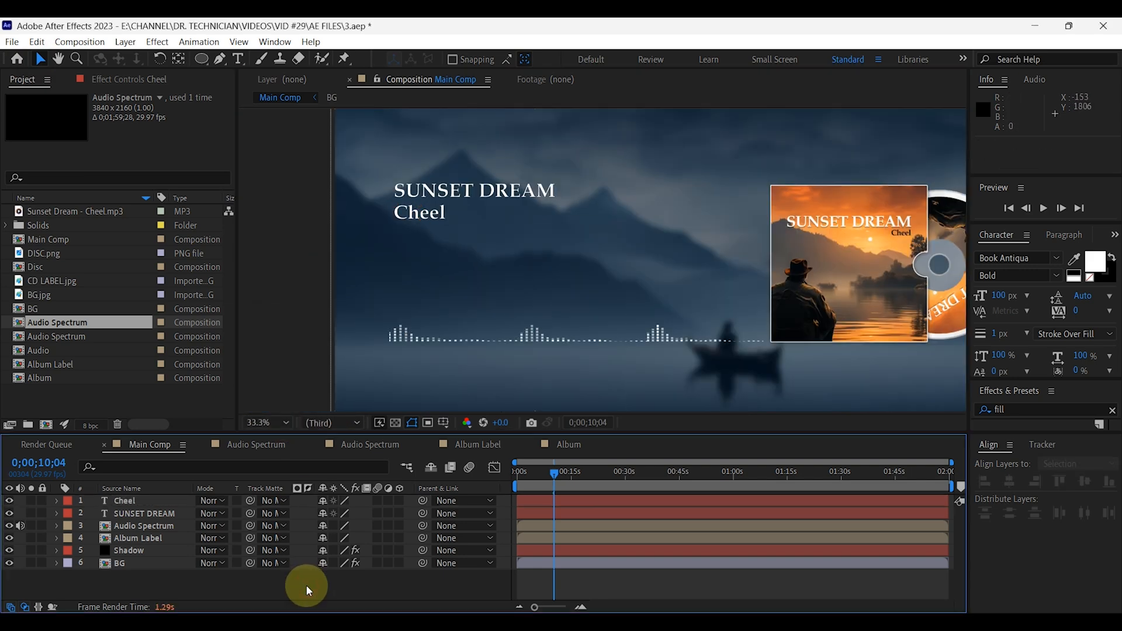
Add a new text layer reading 00:00 just below the artist name Cheel.
left_click(238, 58)
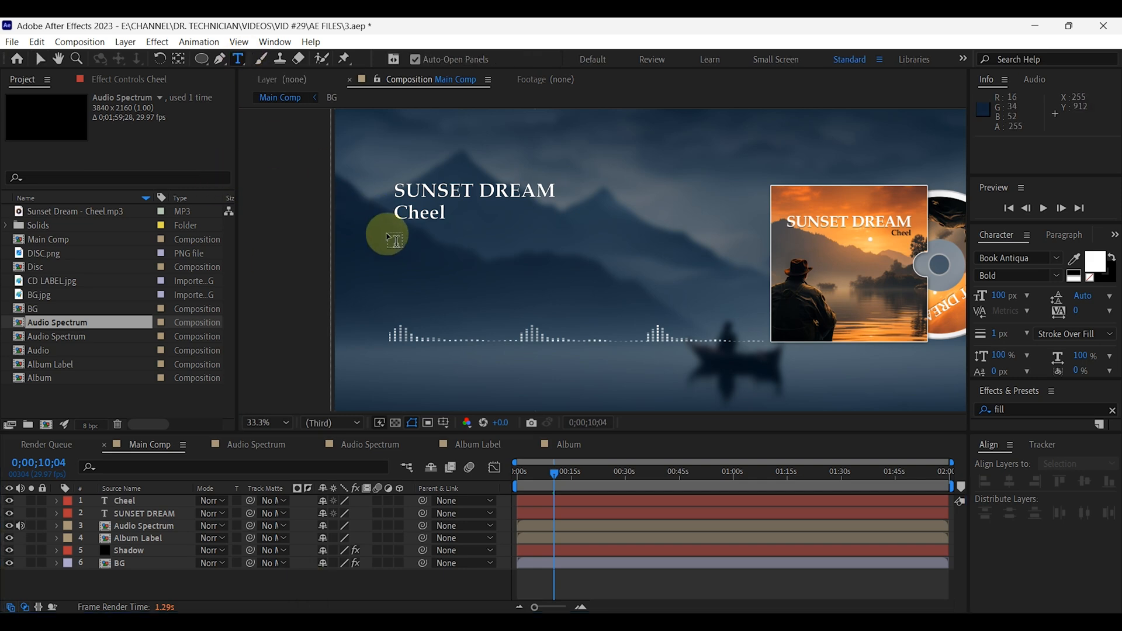
left_click(400, 234)
type("00:00")
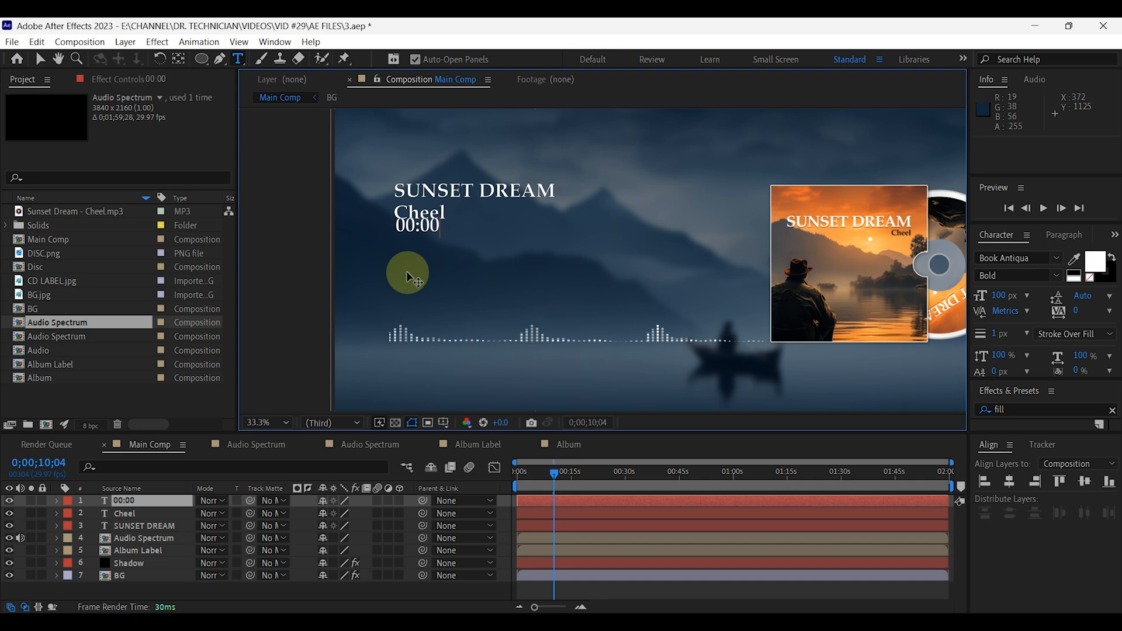
Move the 00:00 text to sit evenly beneath Cheel, left-aligned with it at about position 309, 961.
left_click(40, 58)
left_click_drag(423, 230, 783, 330)
left_click(352, 595)
scroll(394, 234, "up", 2)
left_click_drag(465, 290, 465, 292)
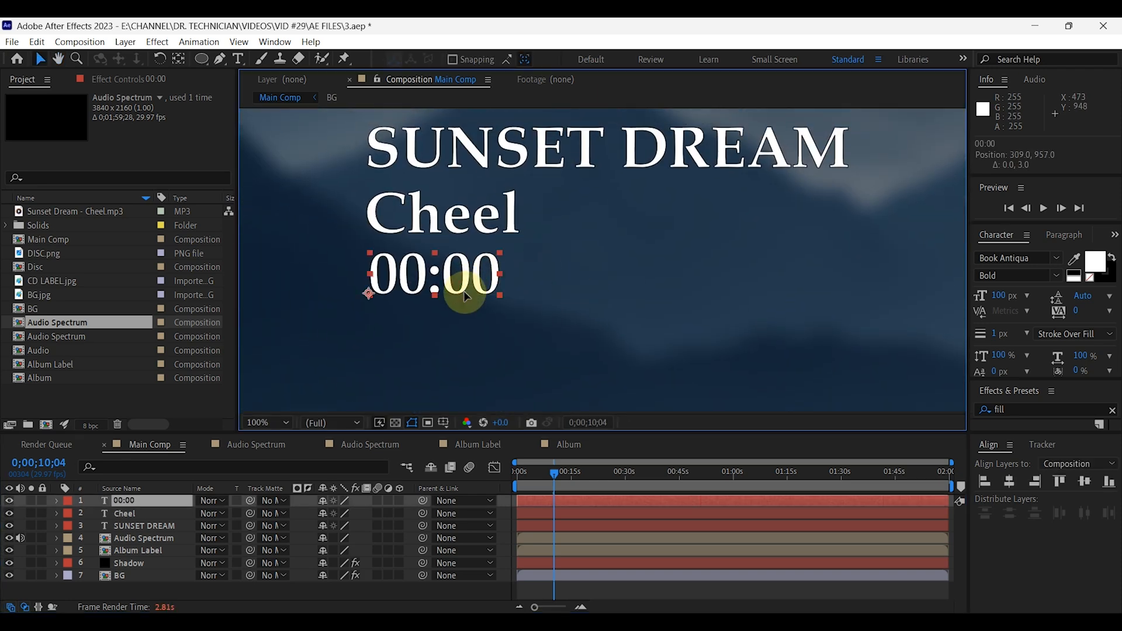
Add an expression to the Source Text property of the 00:00 text layer.
left_click(286, 422)
left_click(273, 280)
left_click(57, 501)
left_click(70, 513)
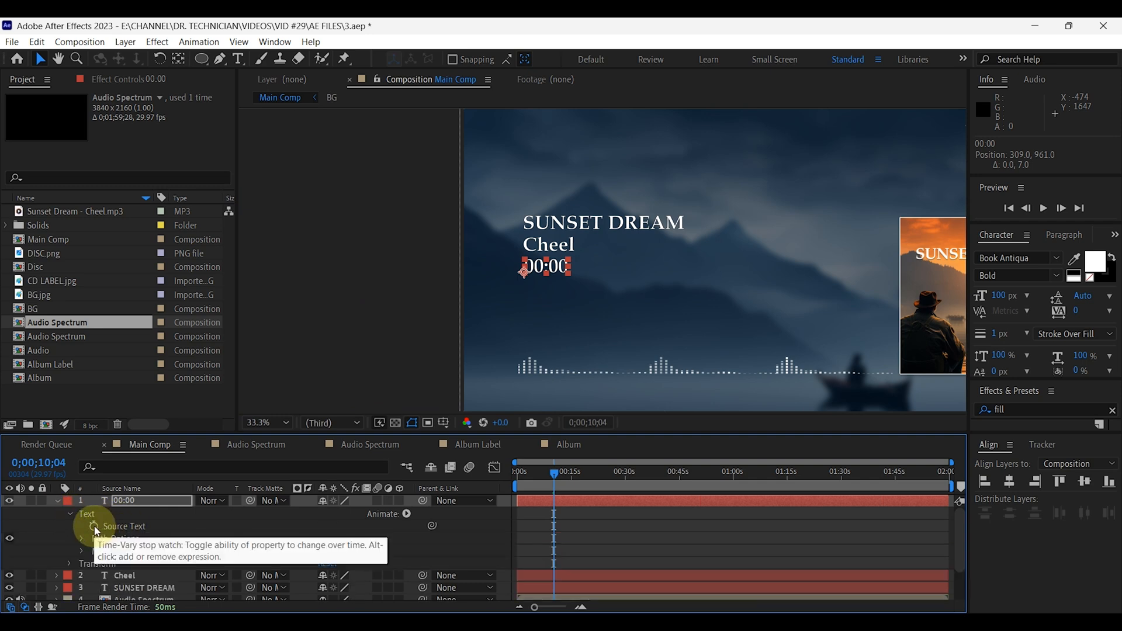
left_click(94, 527, "alt")
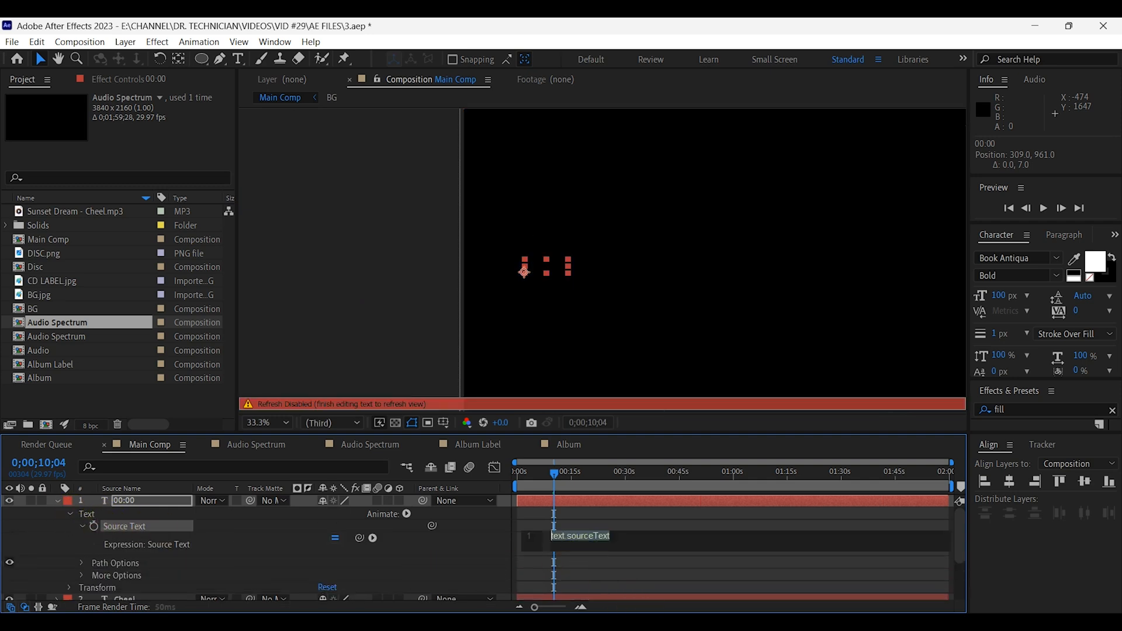
Copy the sek/min timer script from Notepad and paste it as the 00:00 layer's Source Text expression in After Effects.
key("alt+Tab")
left_click_drag(205, 363, 116, 210)
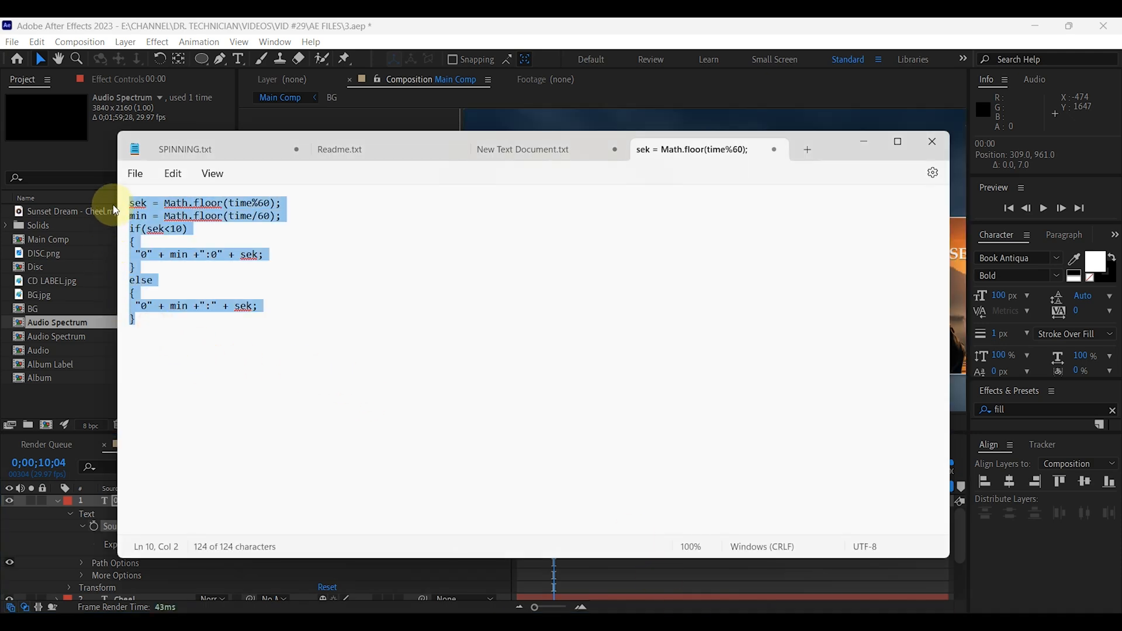
left_click(452, 23)
left_click(581, 541)
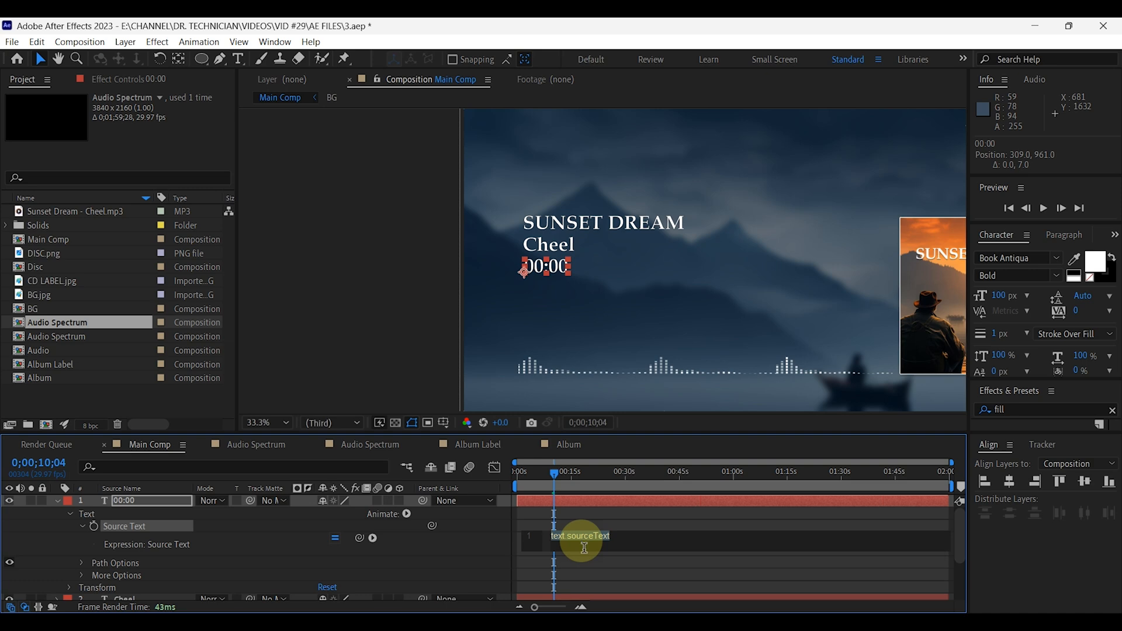
left_click(57, 501)
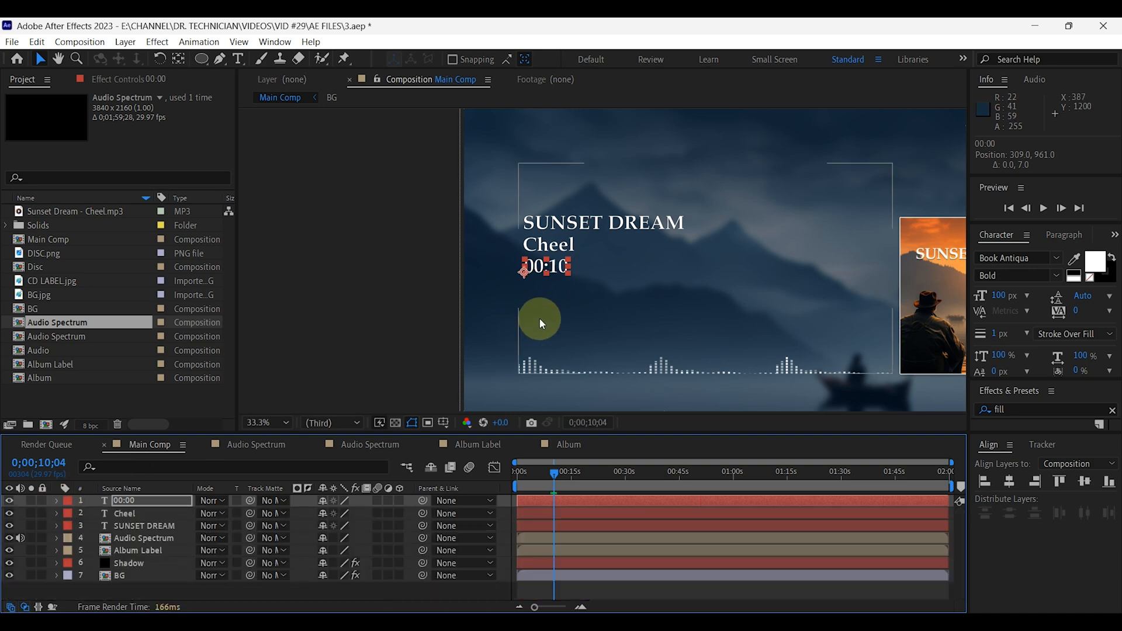
Play the whole composition from the start to check the running timer, stopping after about four seconds.
left_click_drag(555, 476, 507, 471)
left_click(268, 422)
left_click(279, 173)
left_click(1044, 208)
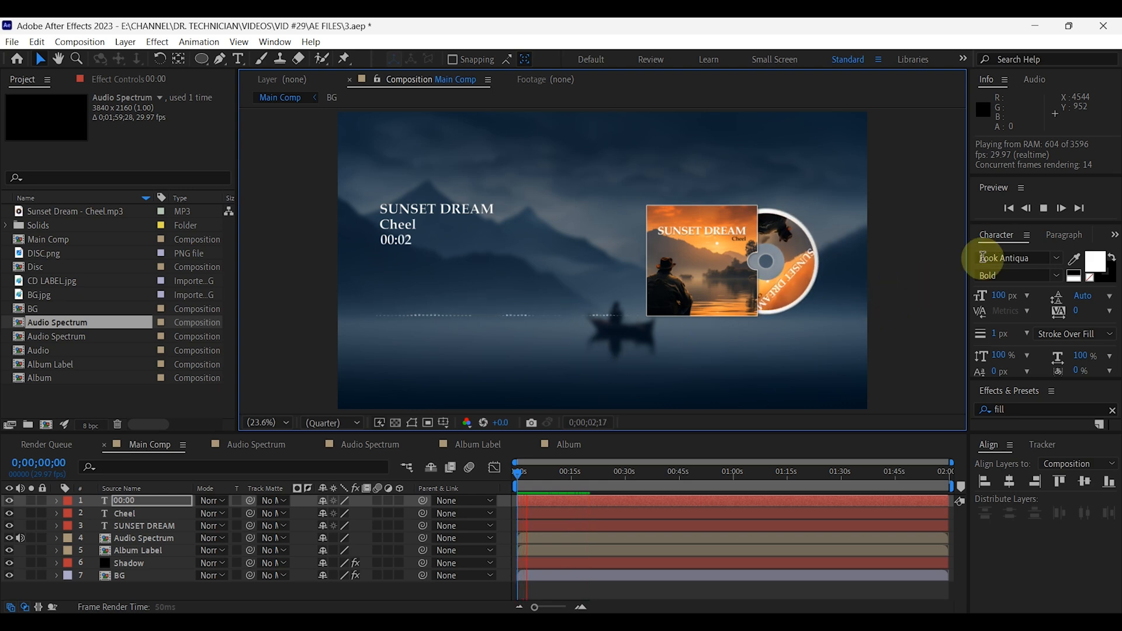
left_click(1044, 207)
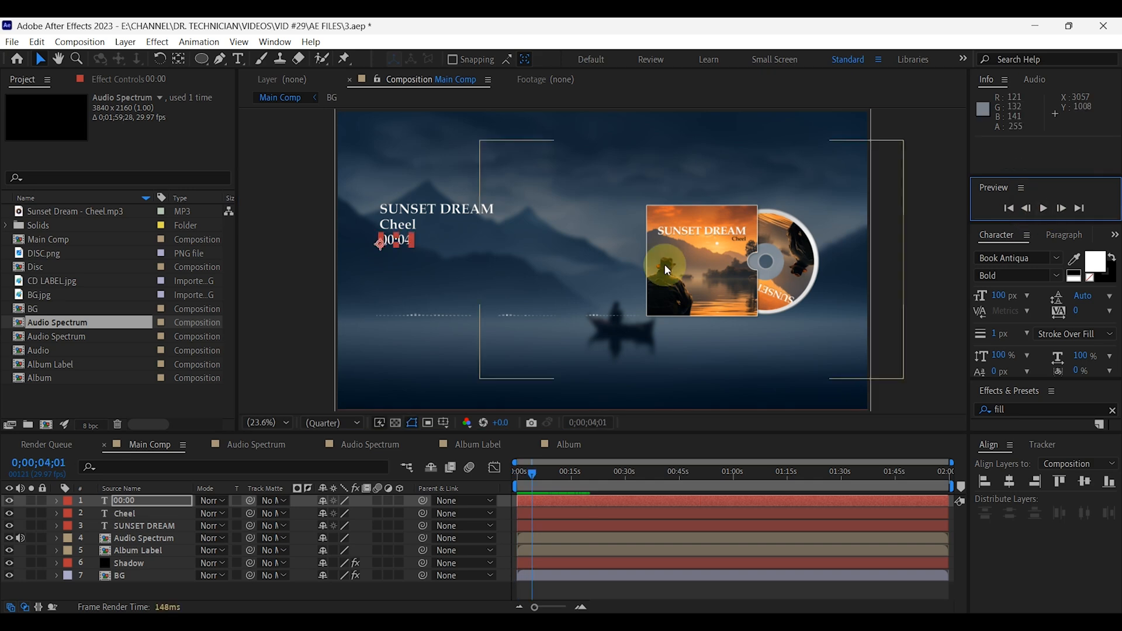
Draw a straight horizontal line with the Pen tool from just after the timer to shortly before the album cover.
scroll(421, 267, "up", 3)
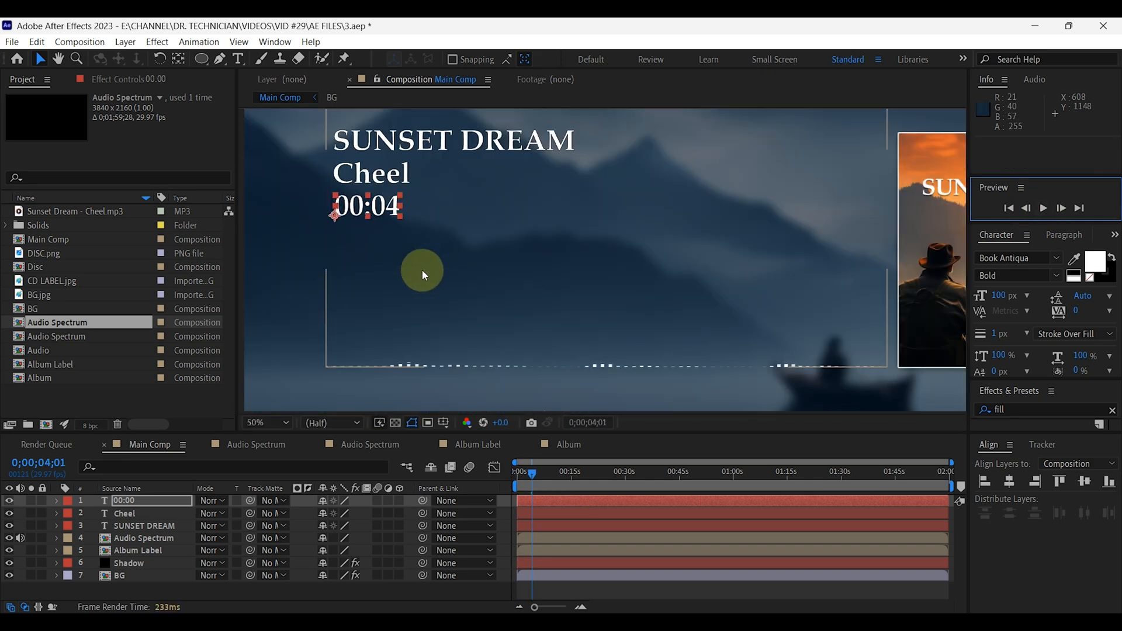
left_click(239, 591)
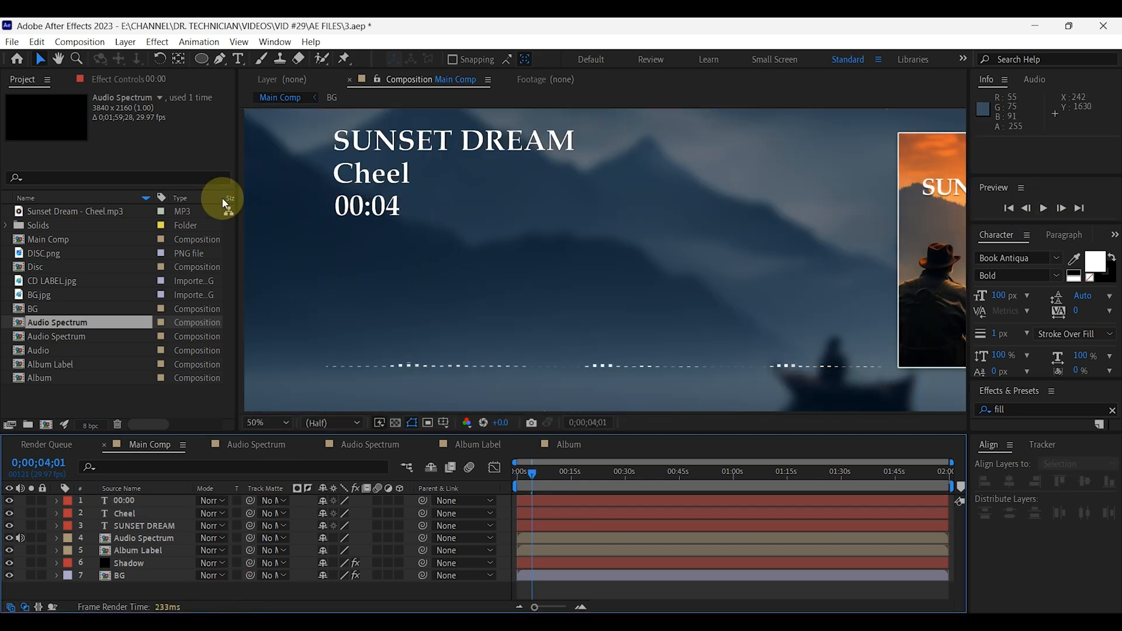
left_click(221, 61)
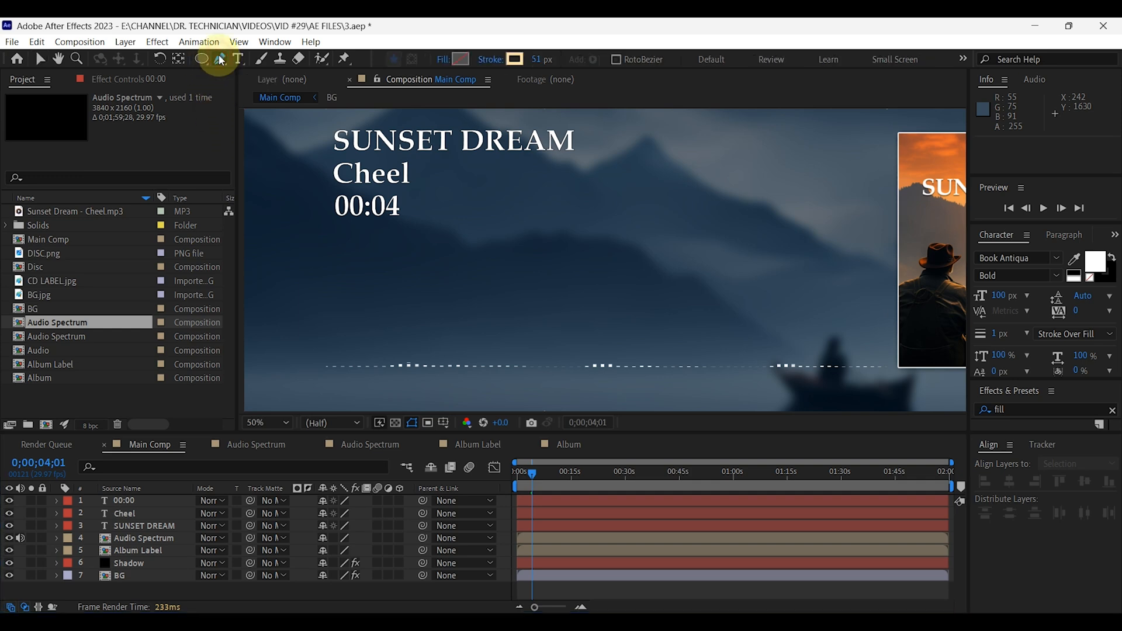
left_click(409, 209)
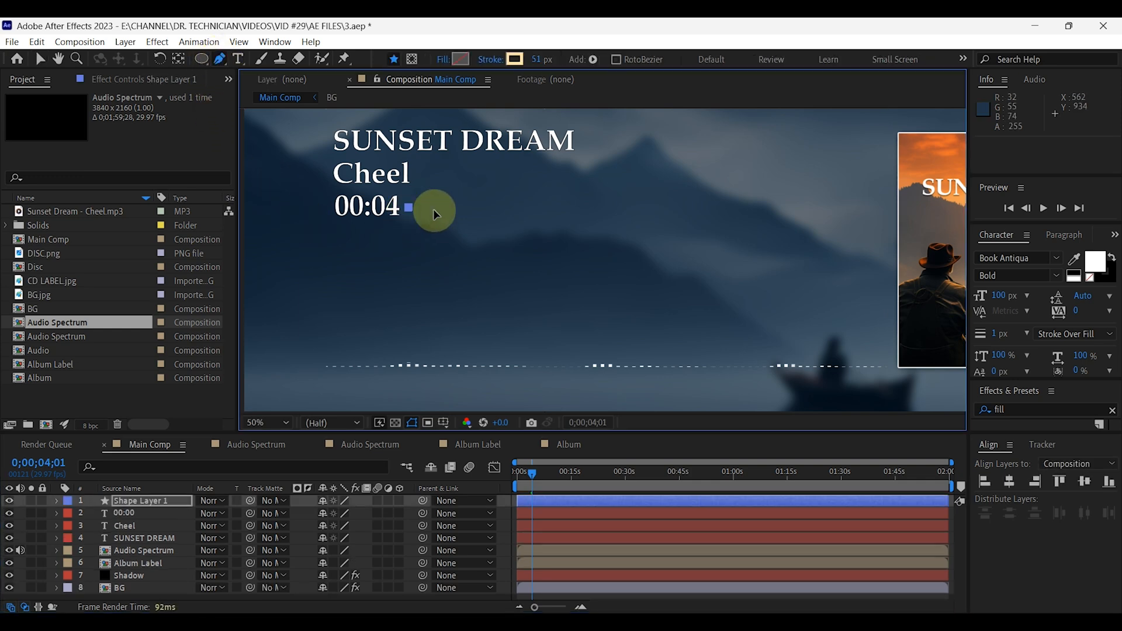
left_click(874, 220, "shift")
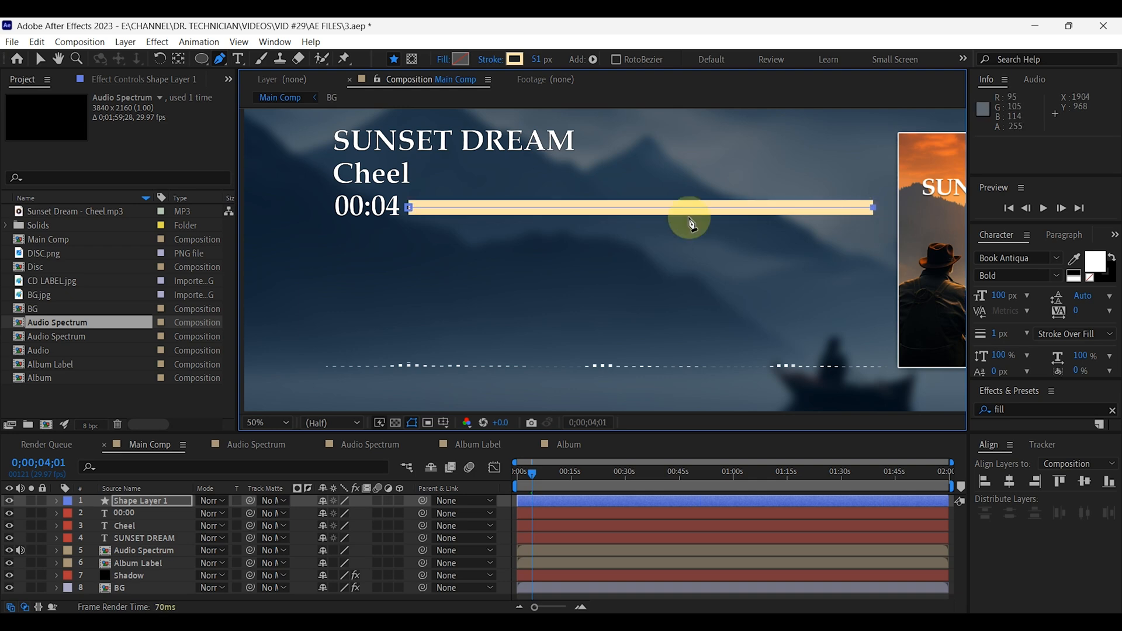
Set the progress line's stroke to 5 px in white (FFFFFF) and deselect the layer.
left_click(534, 65)
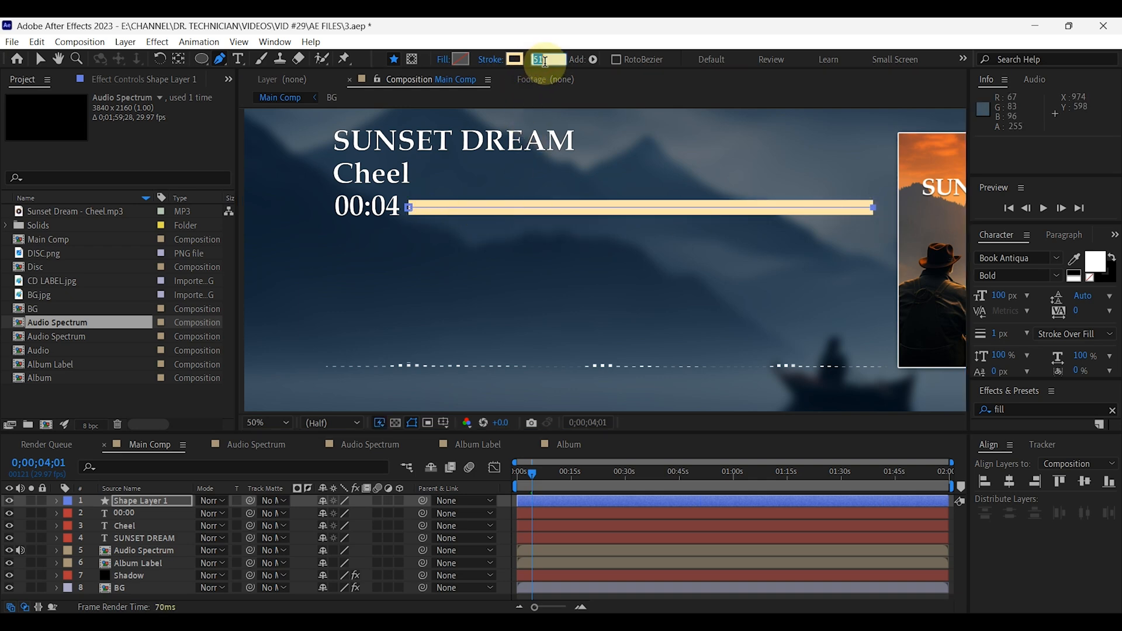
type("5")
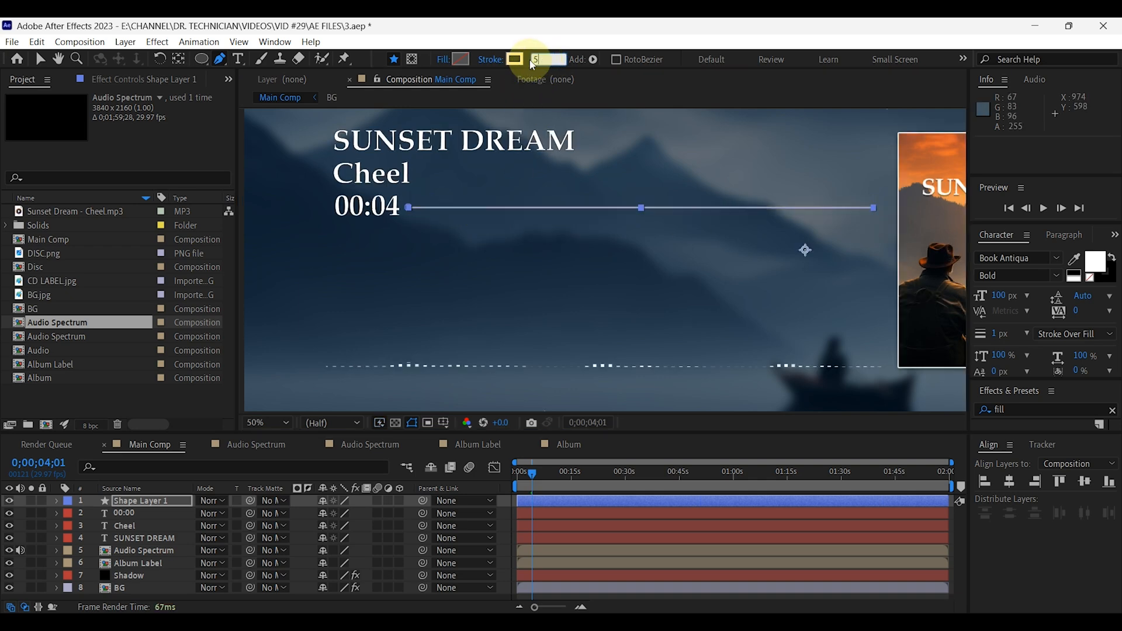
left_click(515, 66)
left_click_drag(453, 433, 358, 398)
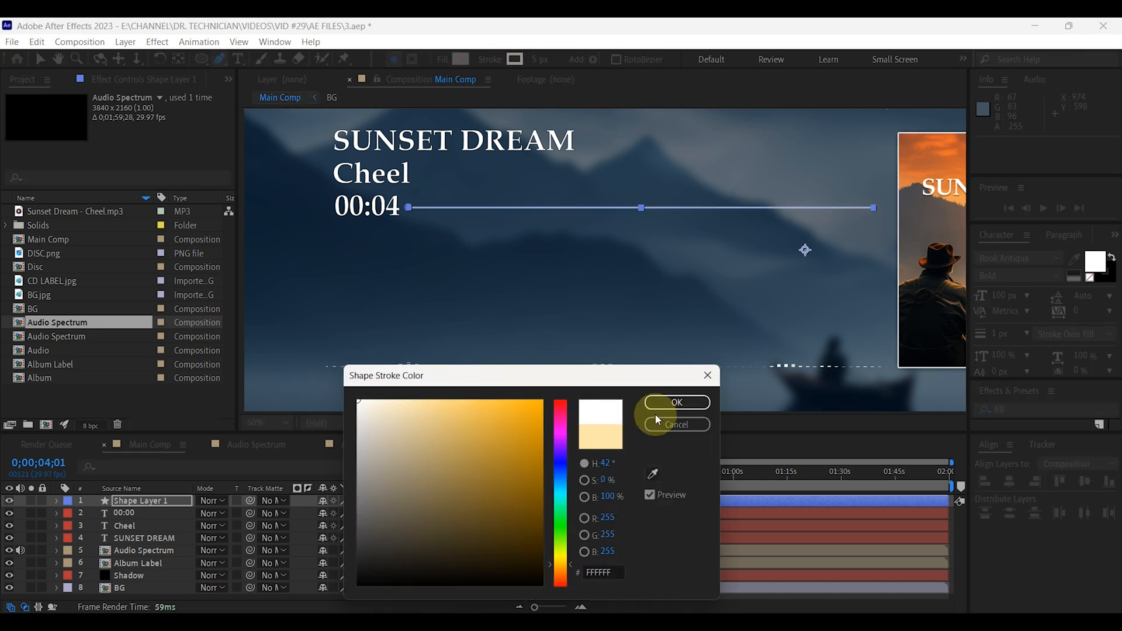
left_click(663, 408)
key("F2")
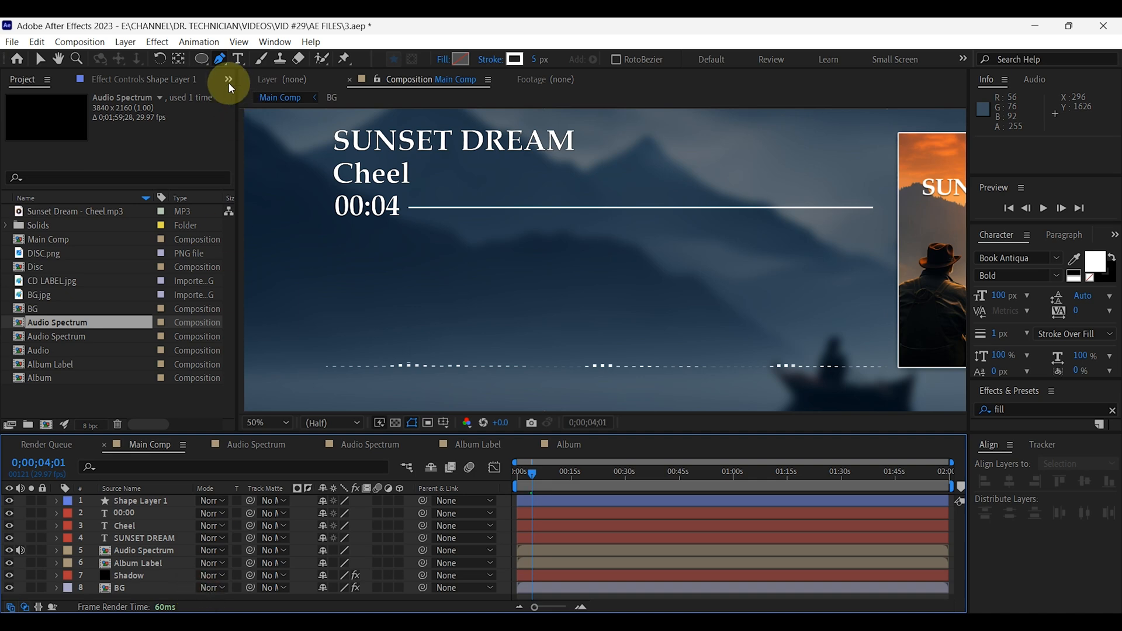
Draw a small circle over the start of the progress line on a new shape layer with the Ellipse tool.
left_click(201, 60)
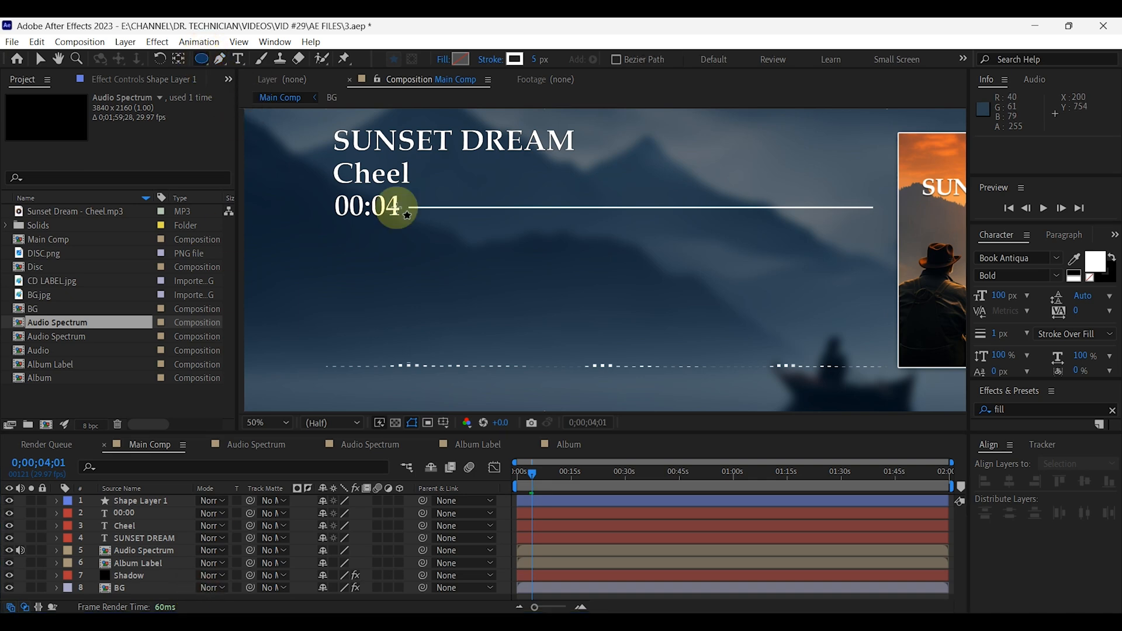
scroll(415, 213, "up", 2)
left_click_drag(414, 204, 430, 219)
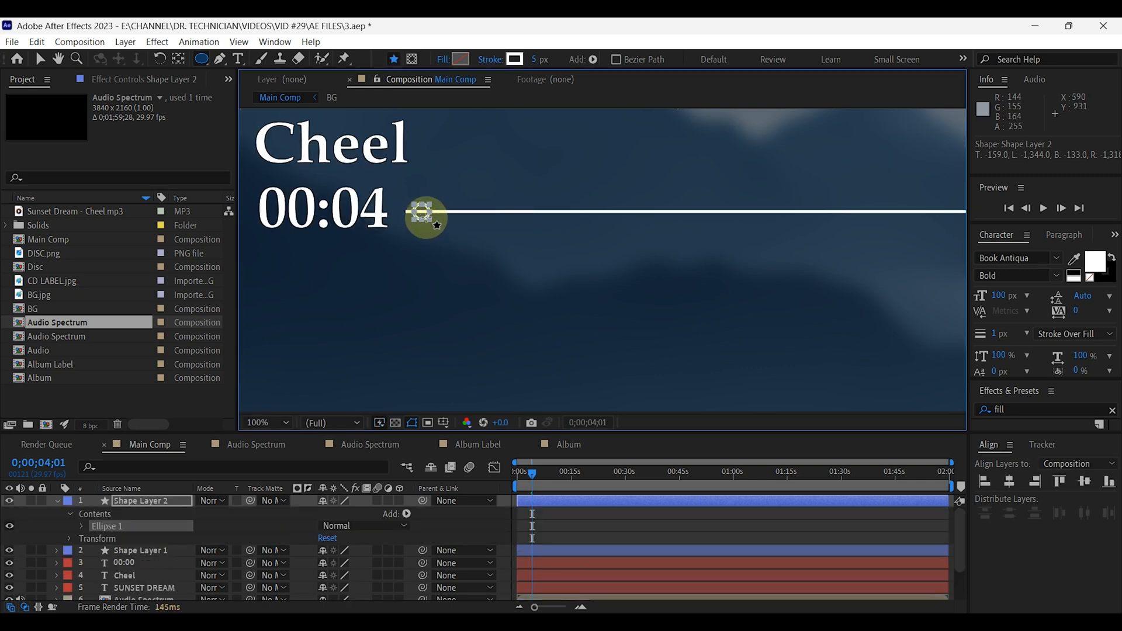
Remove the small circle's stroke and give it a solid white fill.
left_click(486, 59)
left_click(489, 281)
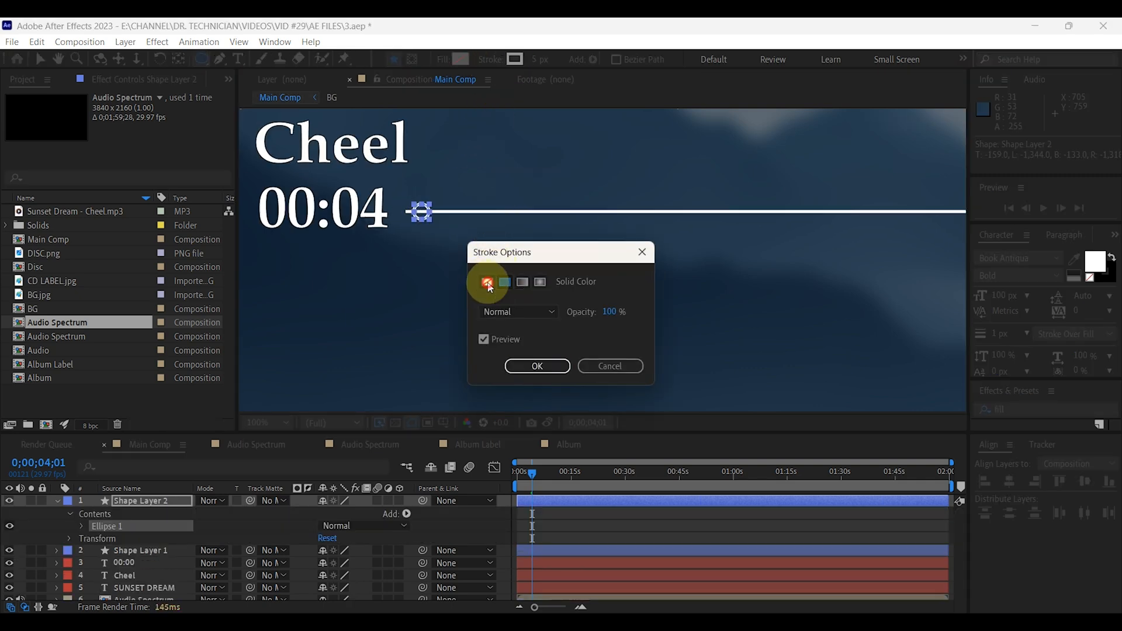
left_click(530, 367)
left_click(441, 59)
left_click(505, 283)
left_click(538, 366)
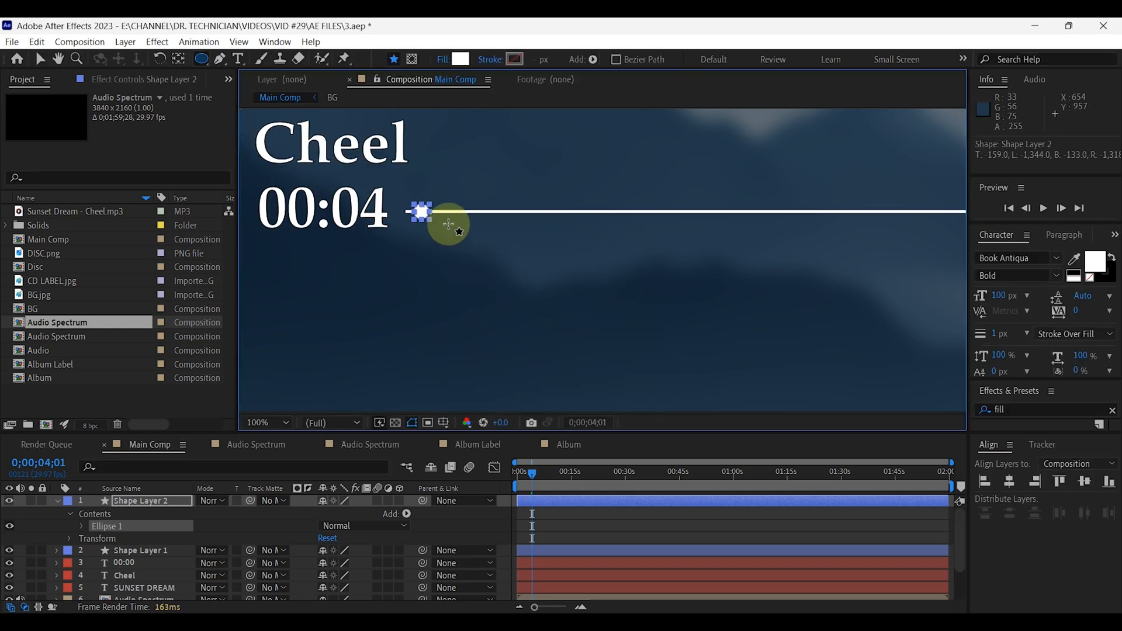
Move the white circle so it sits centred on the start of the progress line.
left_click(40, 60)
left_click(57, 502)
left_click_drag(425, 217, 415, 216)
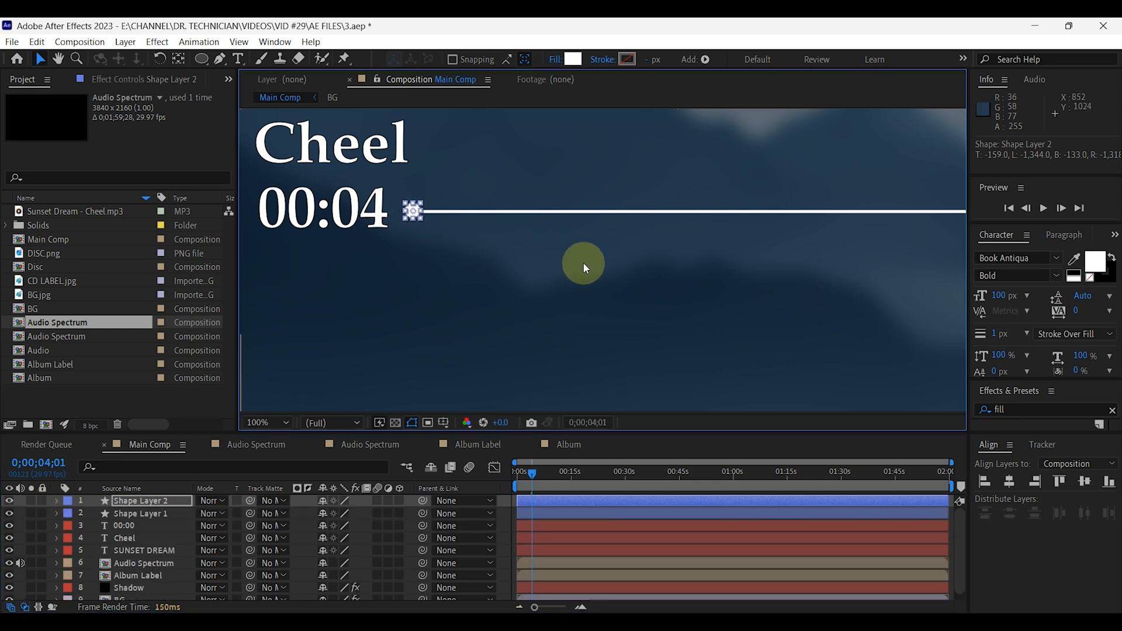
Set a Position keyframe for the circle layer at 0;00;00;00.
left_click_drag(536, 477, 515, 473)
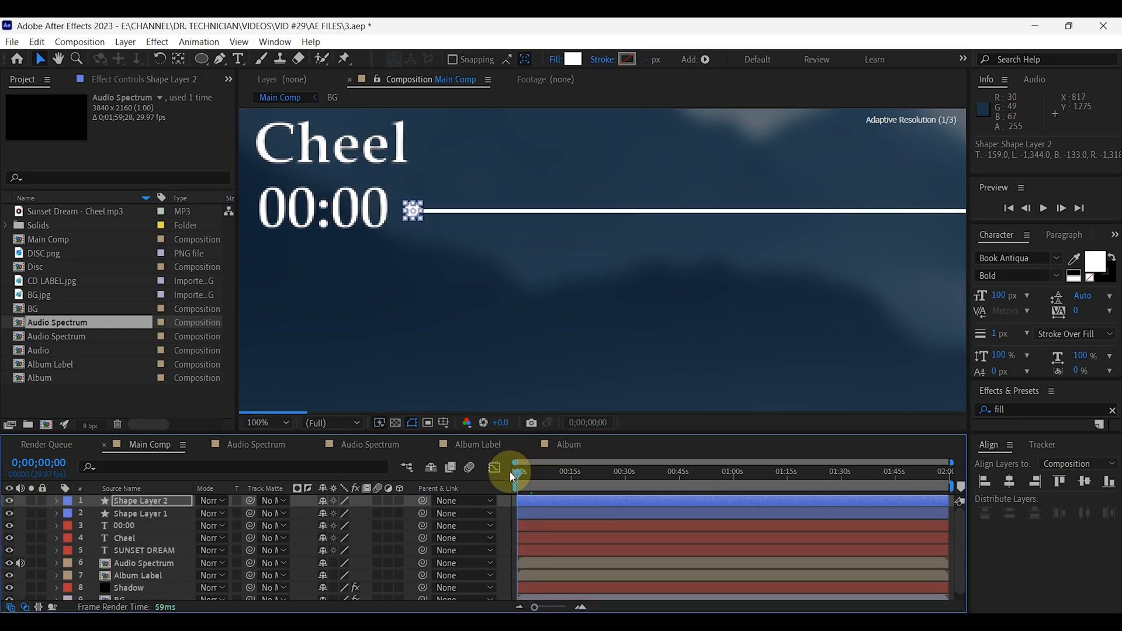
left_click(173, 502)
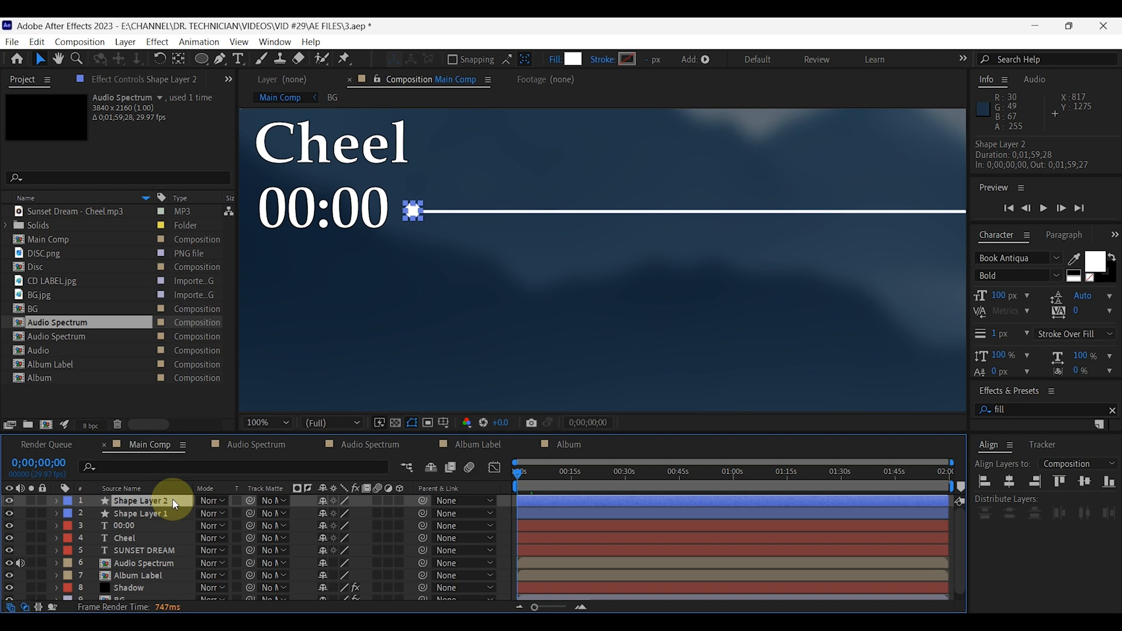
key("p")
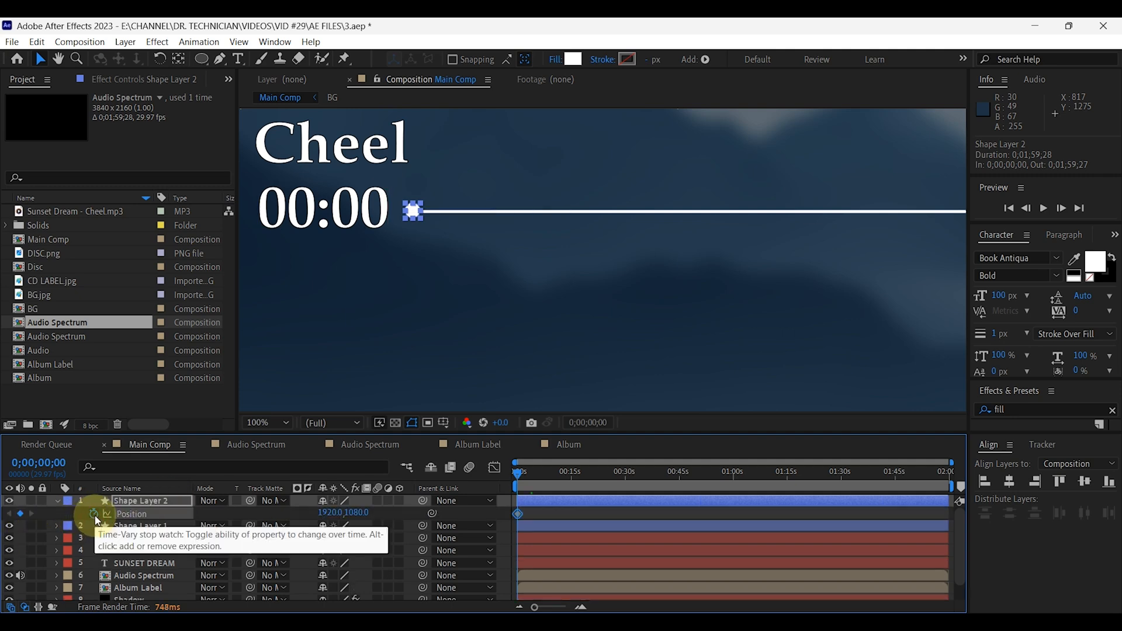
At 0;01;59;27, keyframe the circle at the far end of the progress line, at about position 3493, 1080.
left_click_drag(547, 472, 956, 516)
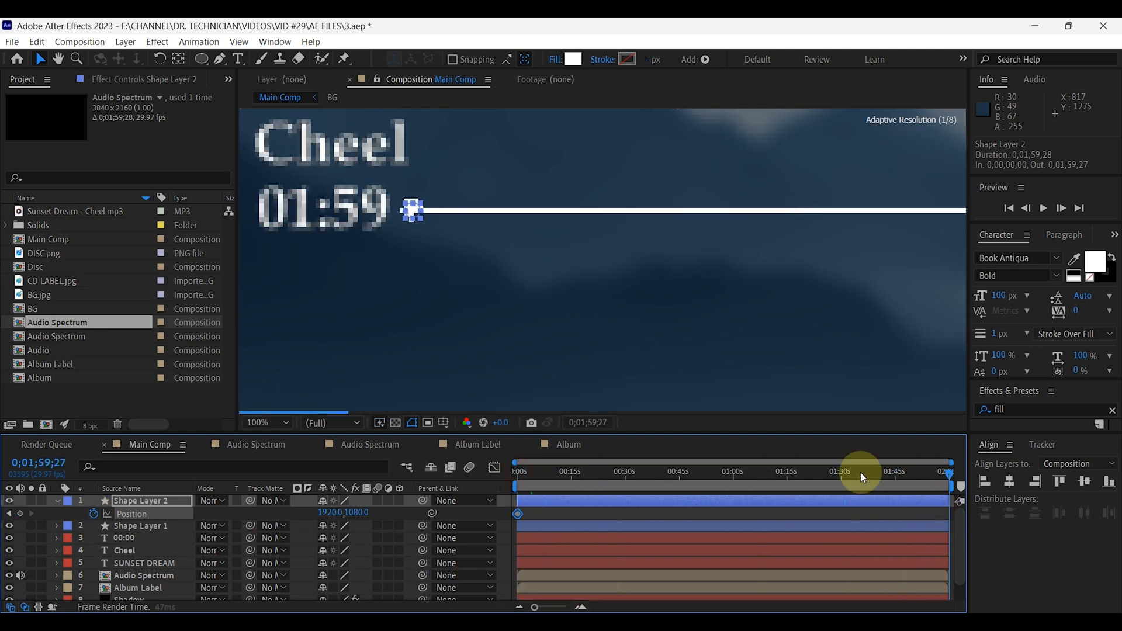
key("shift+slash")
scroll(412, 247, "up", 4)
key("space")
left_click_drag(375, 230, 796, 321)
left_click_drag(421, 264, 847, 267)
key("space")
left_click_drag(851, 294, 597, 293)
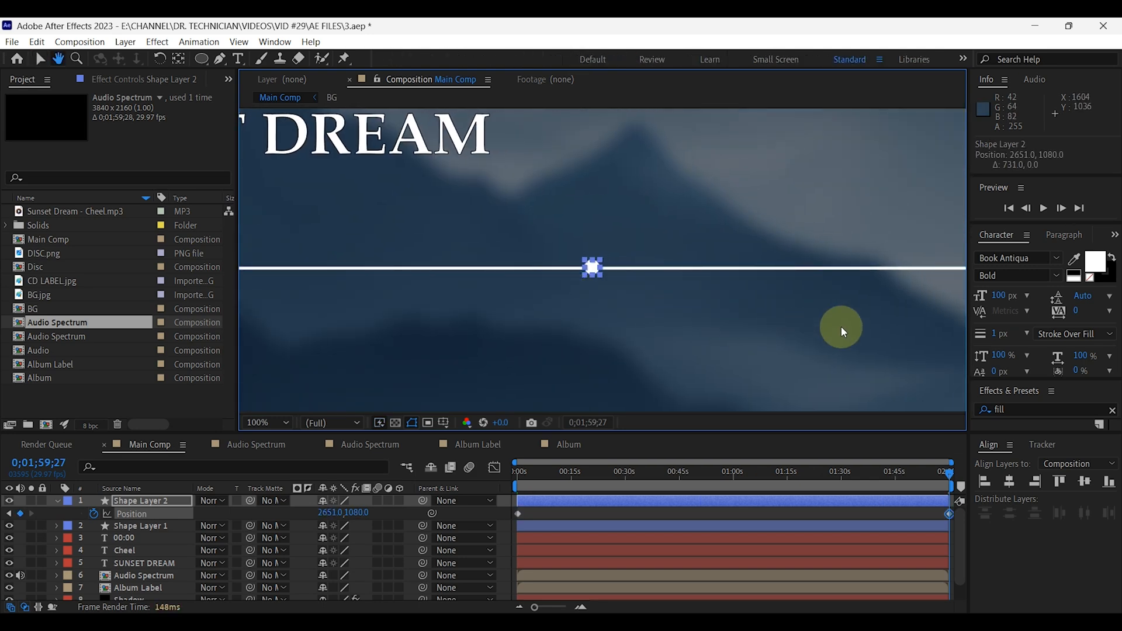
left_click_drag(856, 314, 642, 328)
left_click_drag(376, 285, 869, 287)
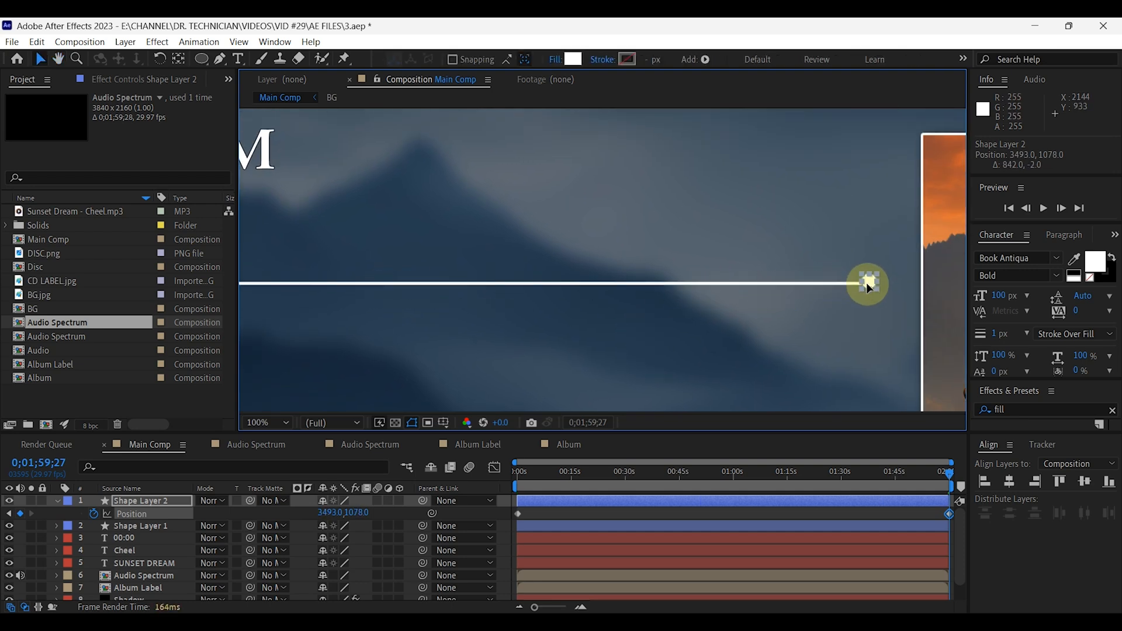
Play the full composition from the start to check the circle's motion along the progress line.
left_click(281, 422)
left_click(287, 179)
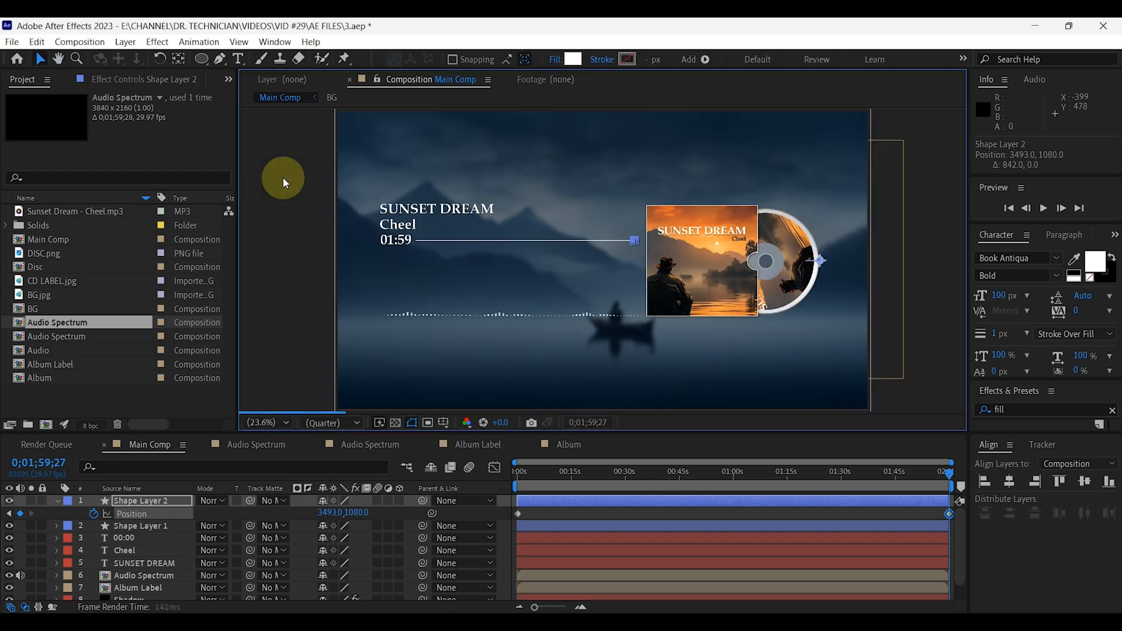
left_click(529, 480)
left_click_drag(529, 481, 494, 469)
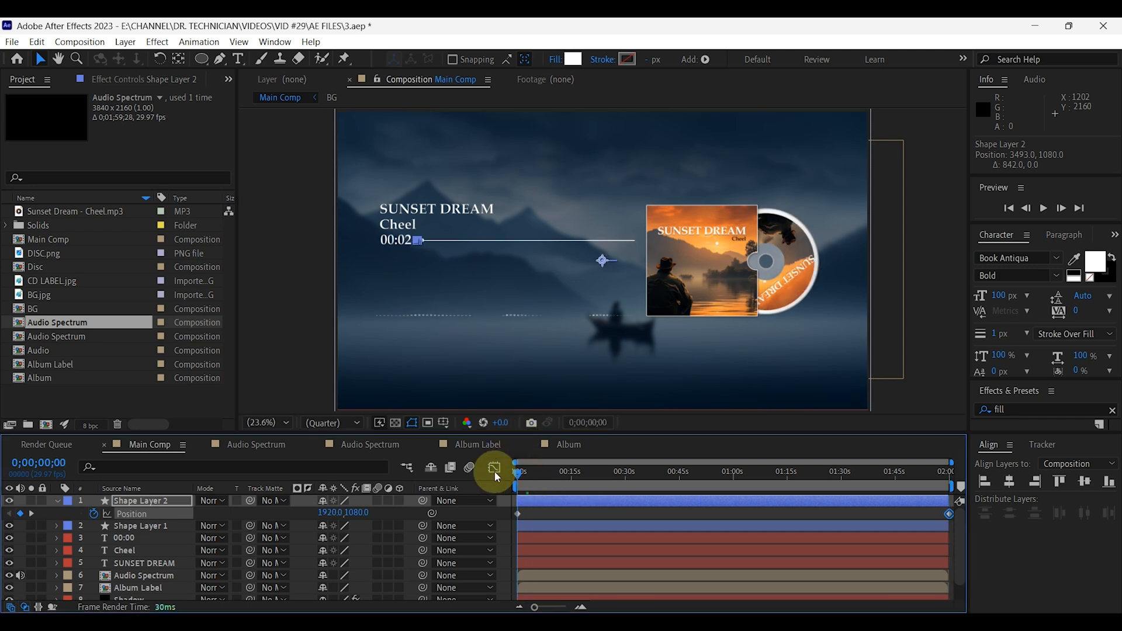
left_click(1044, 208)
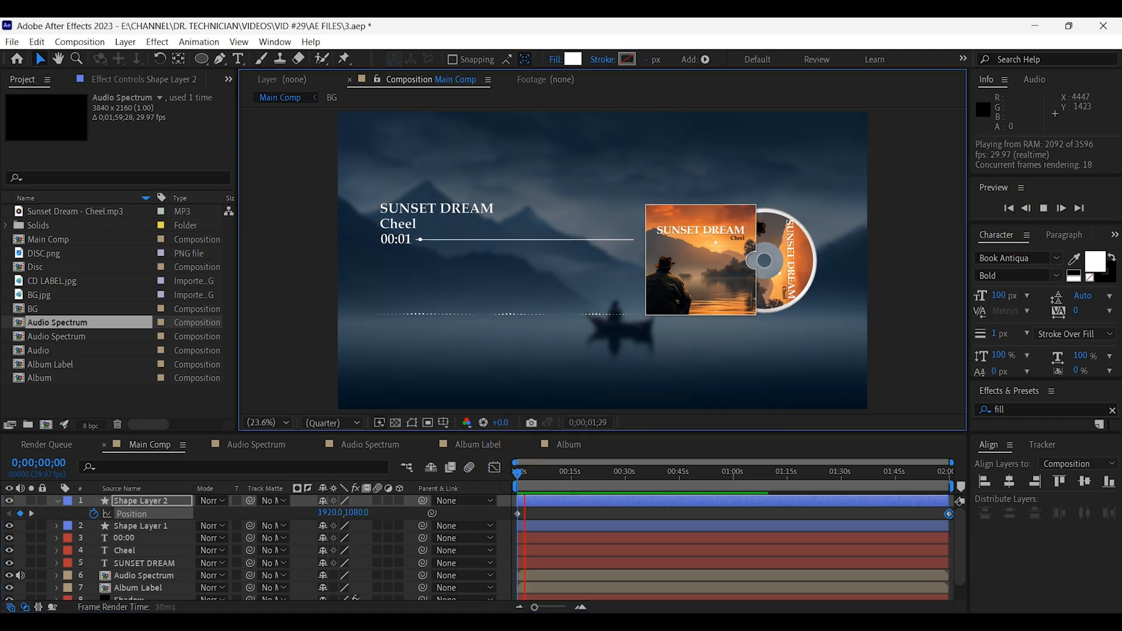